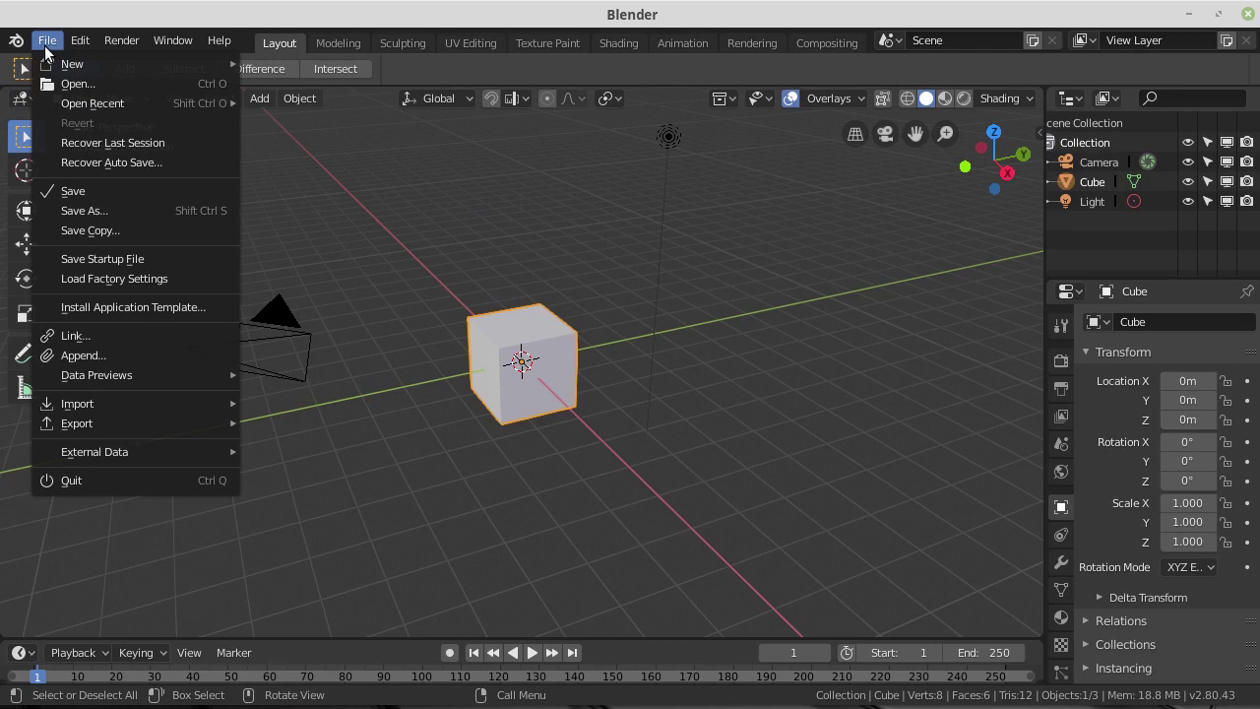
# Open the recent ajkula.blend shark file and orbit and zoom around the model.
pyautogui.moveTo(93, 103)
pyautogui.click(328, 103)
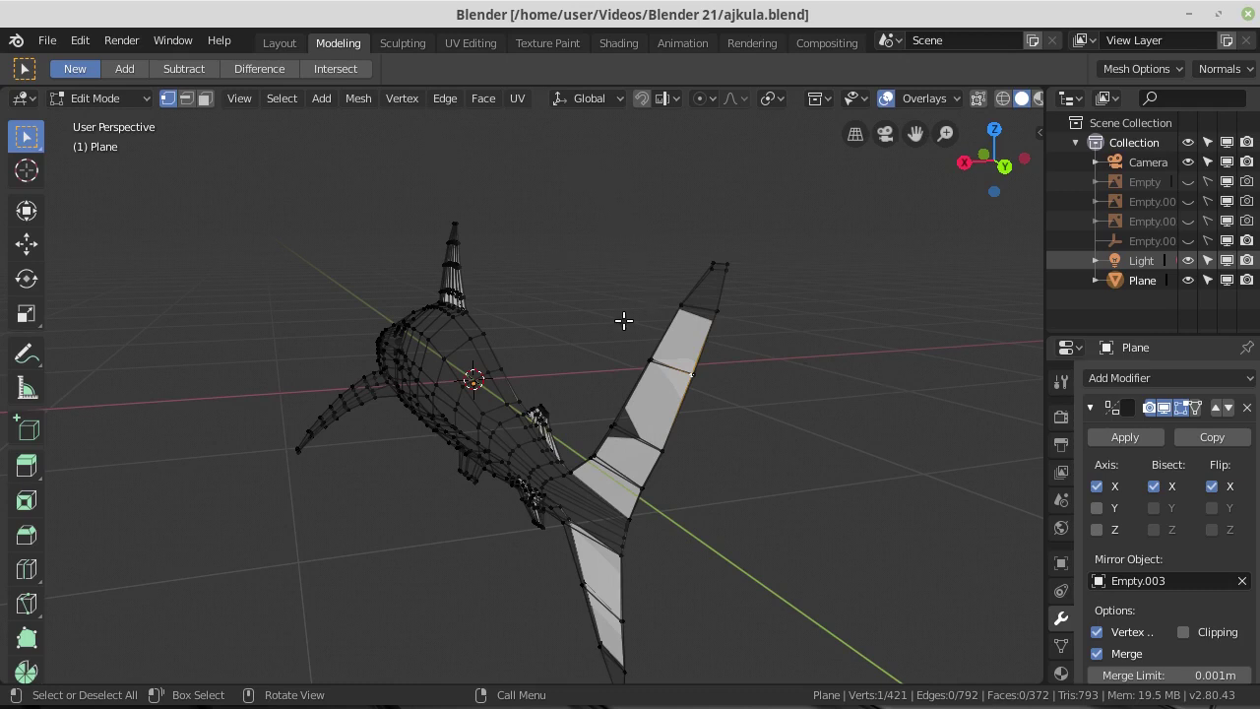
pyautogui.moveTo(509, 309); pyautogui.dragTo(695, 437, button='middle')
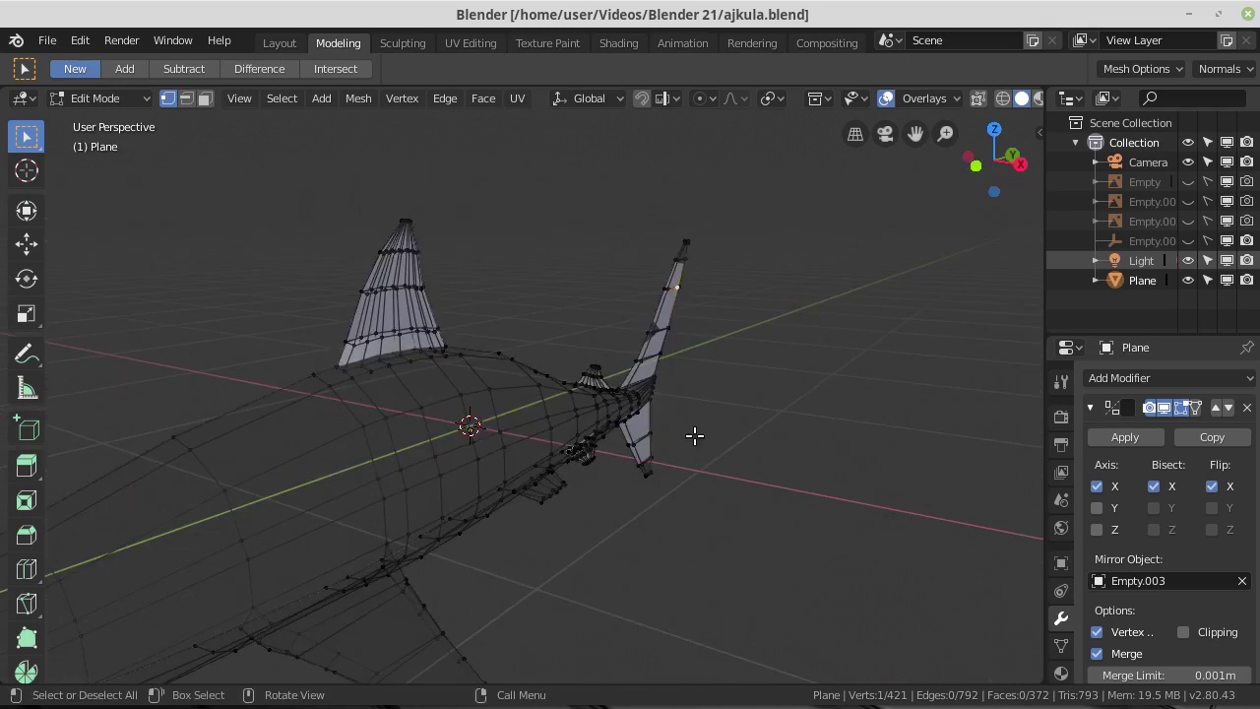
pyautogui.scroll(-3, 754, 436)
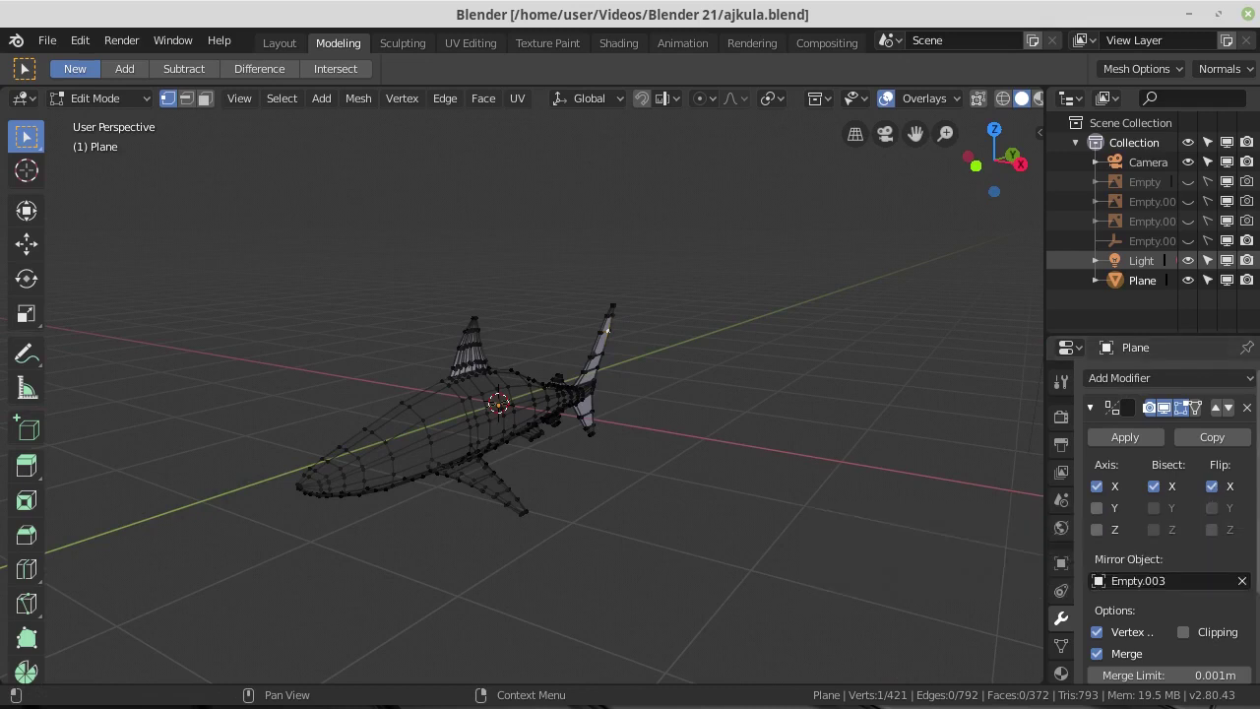
pyautogui.moveTo(591, 493)
pyautogui.mouseDown(button='middle')
pyautogui.moveTo(749, 492)
pyautogui.moveTo(787, 479)
pyautogui.moveTo(667, 512)
pyautogui.moveTo(501, 472)
pyautogui.moveTo(515, 498)
pyautogui.moveTo(542, 498)
pyautogui.mouseUp(button='middle')
pyautogui.scroll(3, 500, 475)
pyautogui.scroll(-2, 486, 502)
pyautogui.scroll(-1, 480, 502)
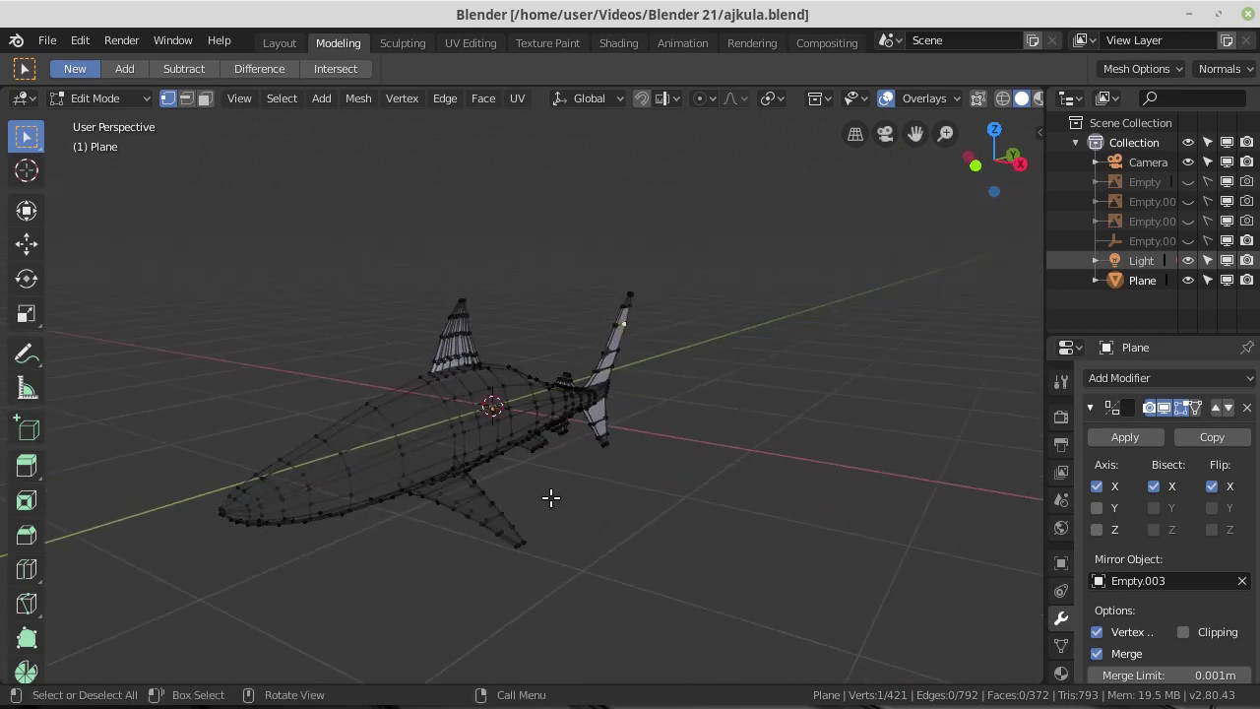
pyautogui.click(1219, 487)
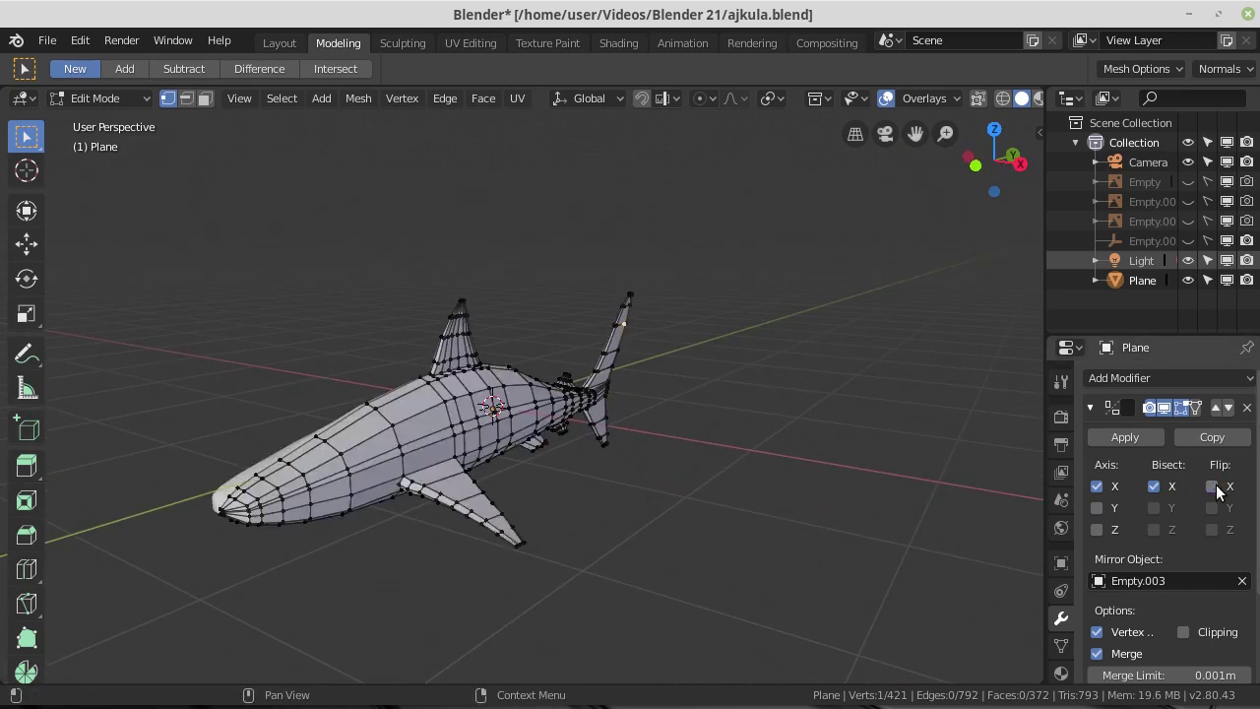
pyautogui.moveTo(617, 483)
pyautogui.mouseDown(button='middle')
pyautogui.moveTo(869, 481)
pyautogui.moveTo(825, 527)
pyautogui.moveTo(787, 535)
pyautogui.mouseUp(button='middle')
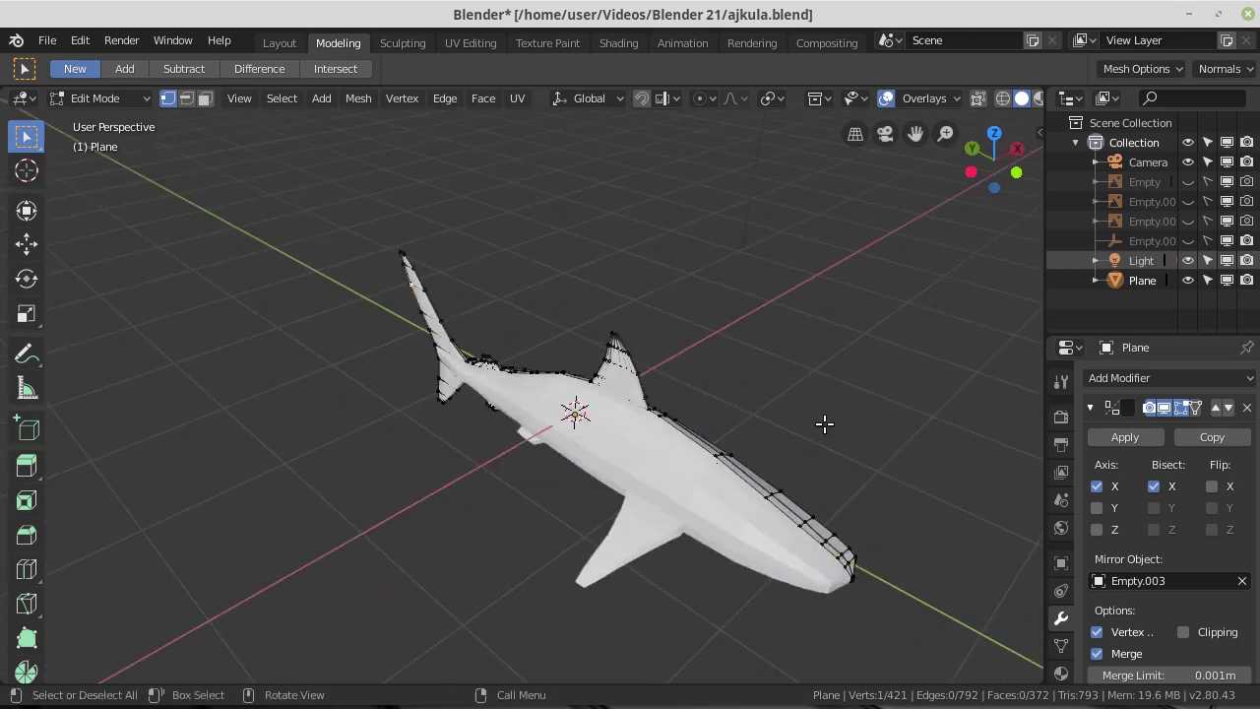
pyautogui.moveTo(535, 426)
pyautogui.mouseDown(button='middle')
pyautogui.moveTo(661, 436)
pyautogui.moveTo(575, 440)
pyautogui.moveTo(544, 493)
pyautogui.mouseUp(button='middle')
pyautogui.scroll(2, 531, 497)
pyautogui.scroll(3, 482, 502)
pyautogui.scroll(3, 461, 493)
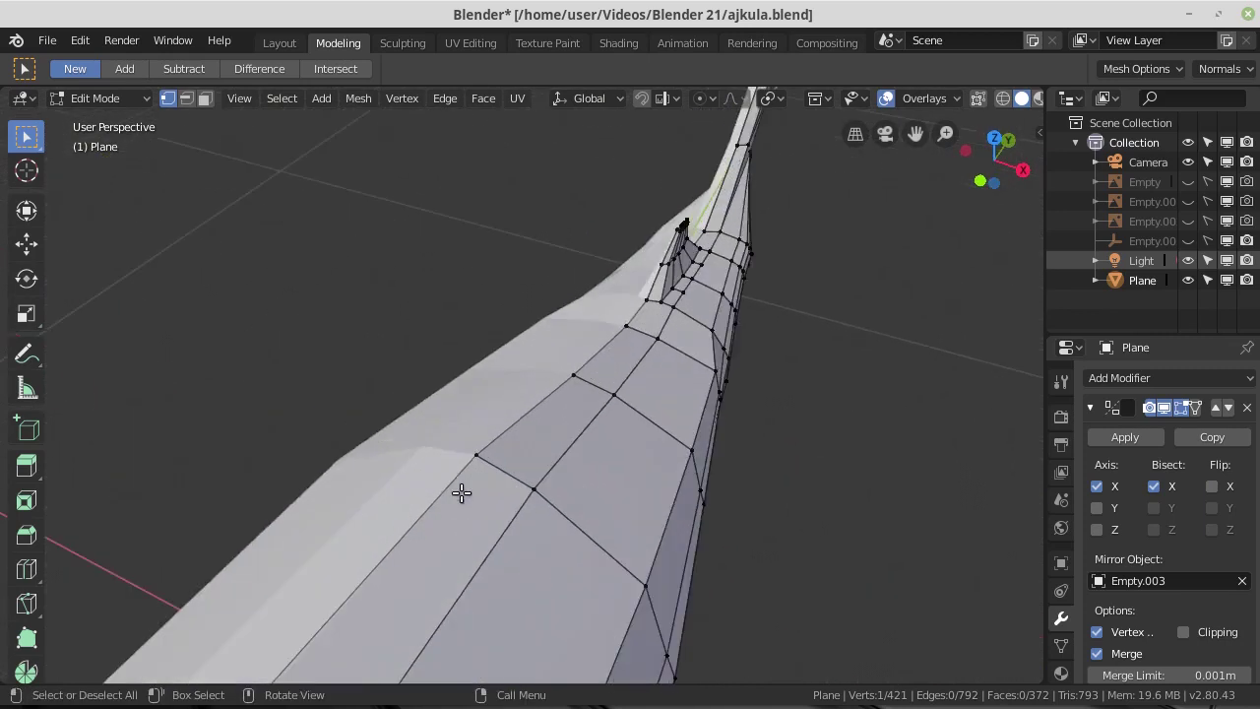
pyautogui.scroll(2, 480, 456)
pyautogui.scroll(1, 495, 448)
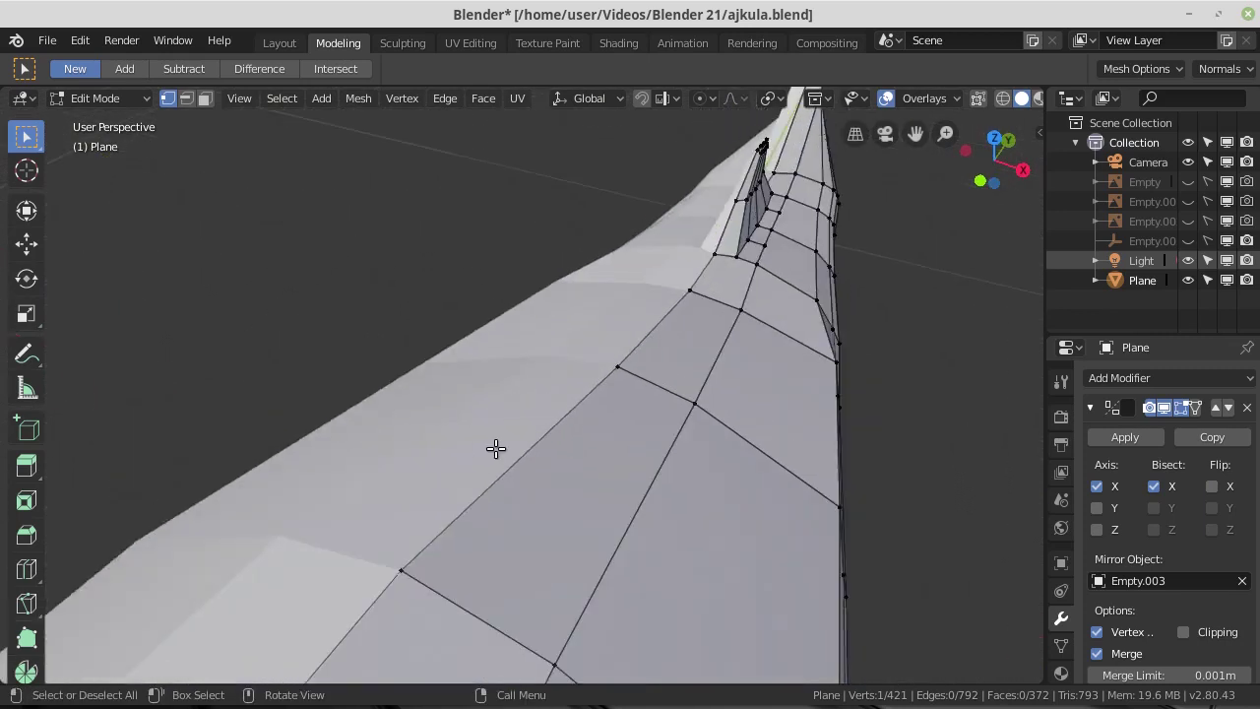
pyautogui.scroll(1, 495, 449)
pyautogui.scroll(2, 518, 453)
pyautogui.scroll(1, 538, 458)
pyautogui.scroll(2, 693, 419)
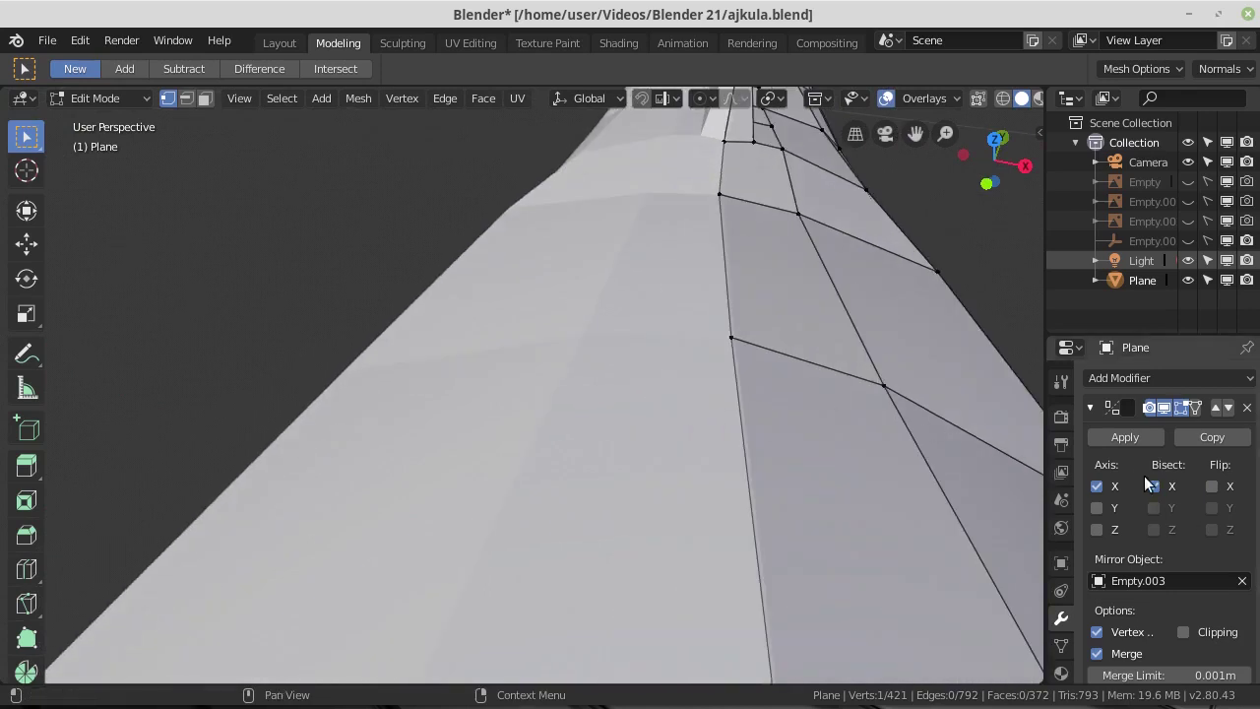
pyautogui.moveTo(824, 427)
pyautogui.mouseDown(button='middle')
pyautogui.moveTo(813, 432)
pyautogui.moveTo(867, 445)
pyautogui.mouseUp(button='middle')
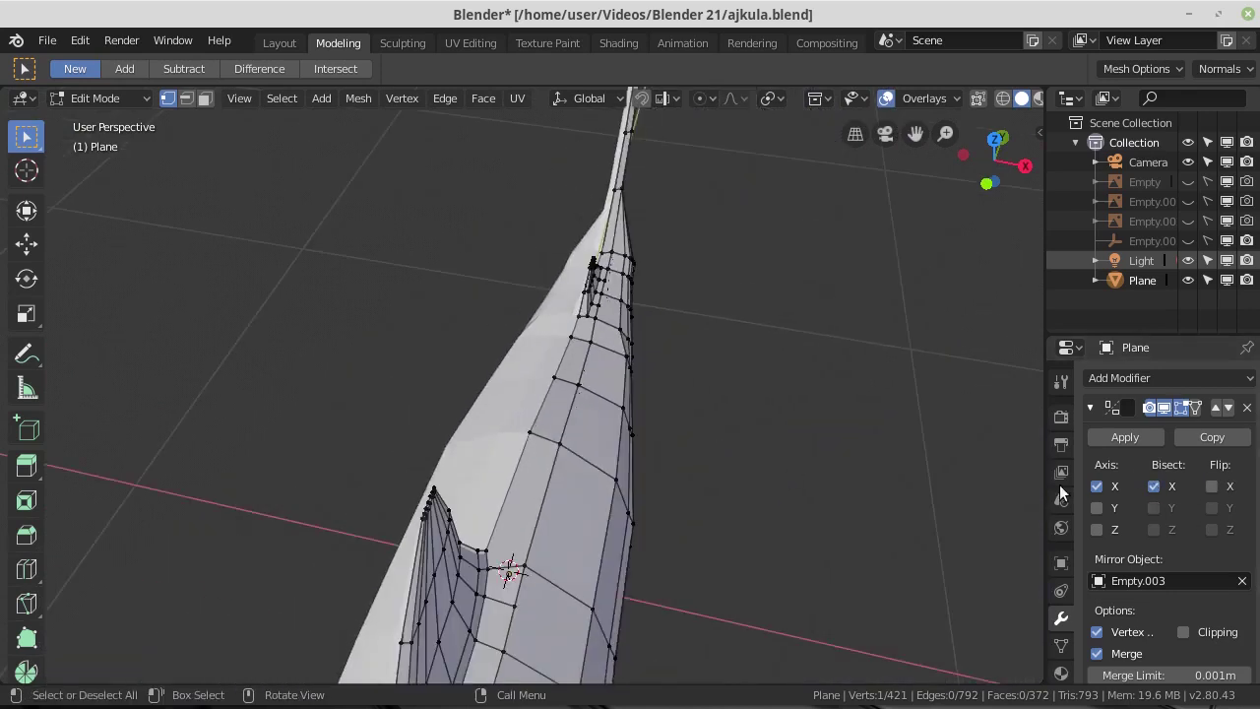
pyautogui.click(1212, 486)
pyautogui.click(1212, 486)
pyautogui.click(1214, 487)
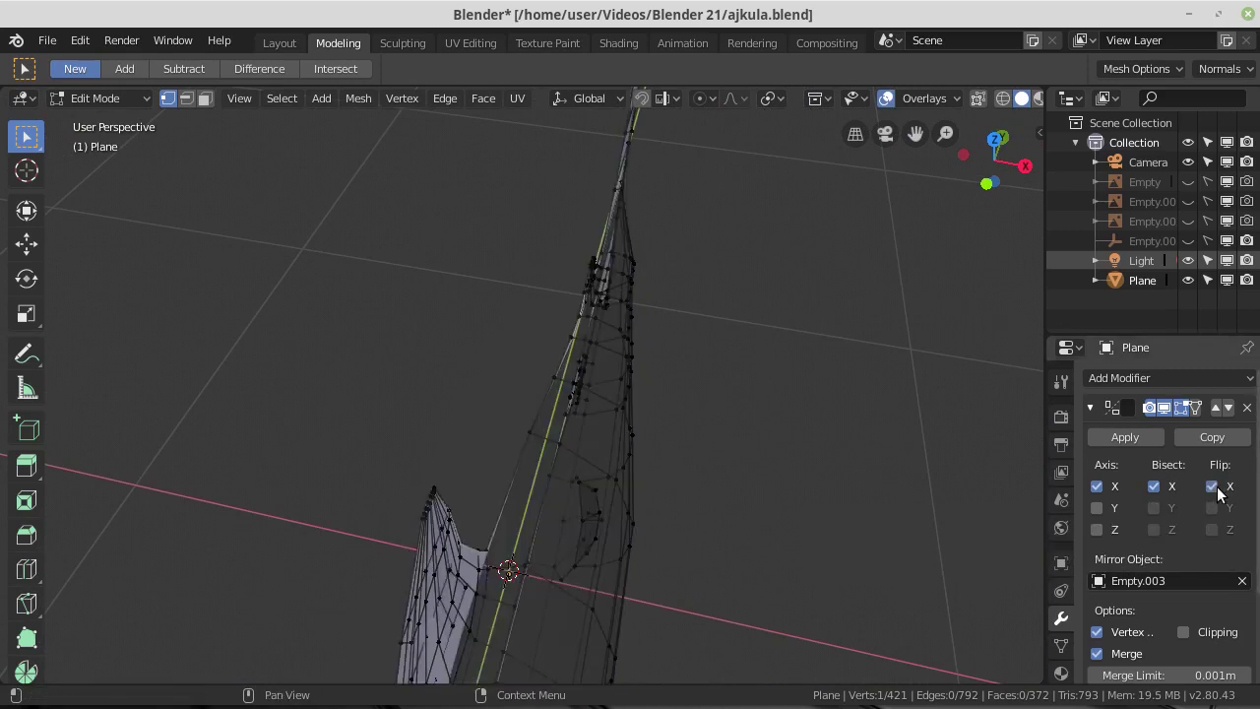
pyautogui.click(1216, 489)
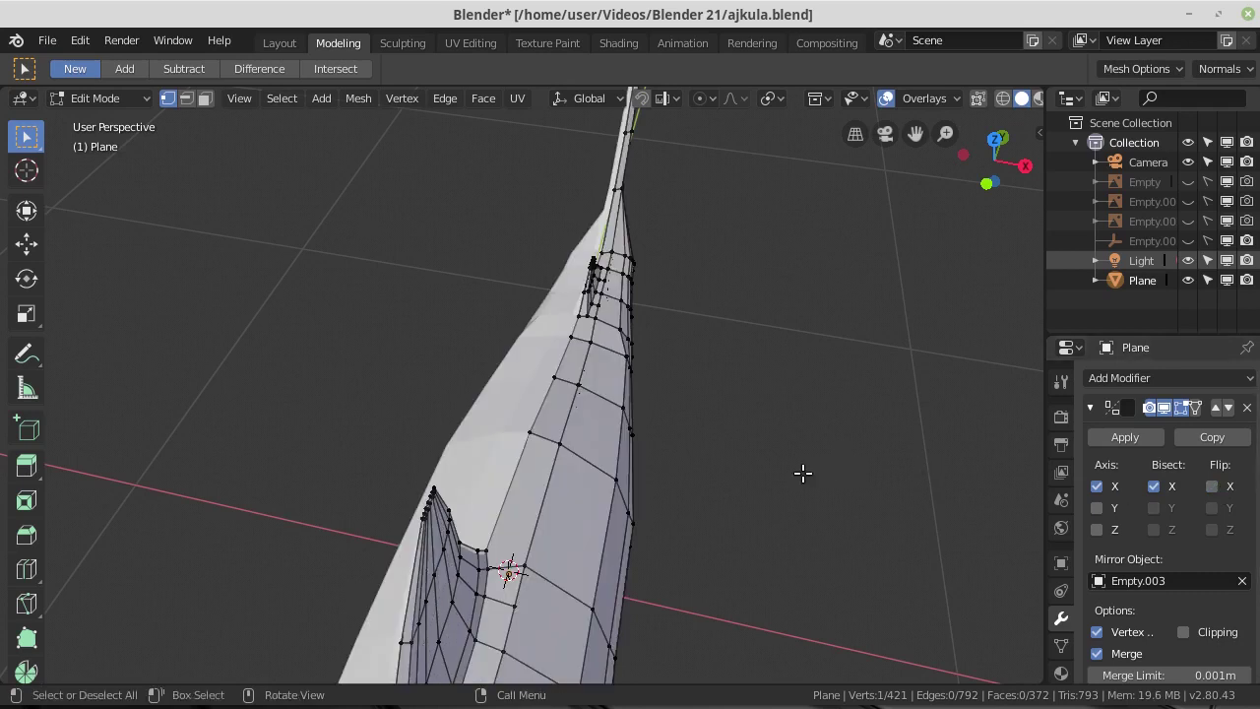
pyautogui.moveTo(801, 472); pyautogui.dragTo(688, 422, button='middle')
pyautogui.scroll(-2, 688, 422)
pyautogui.scroll(-1, 688, 422)
pyautogui.scroll(-1, 609, 466)
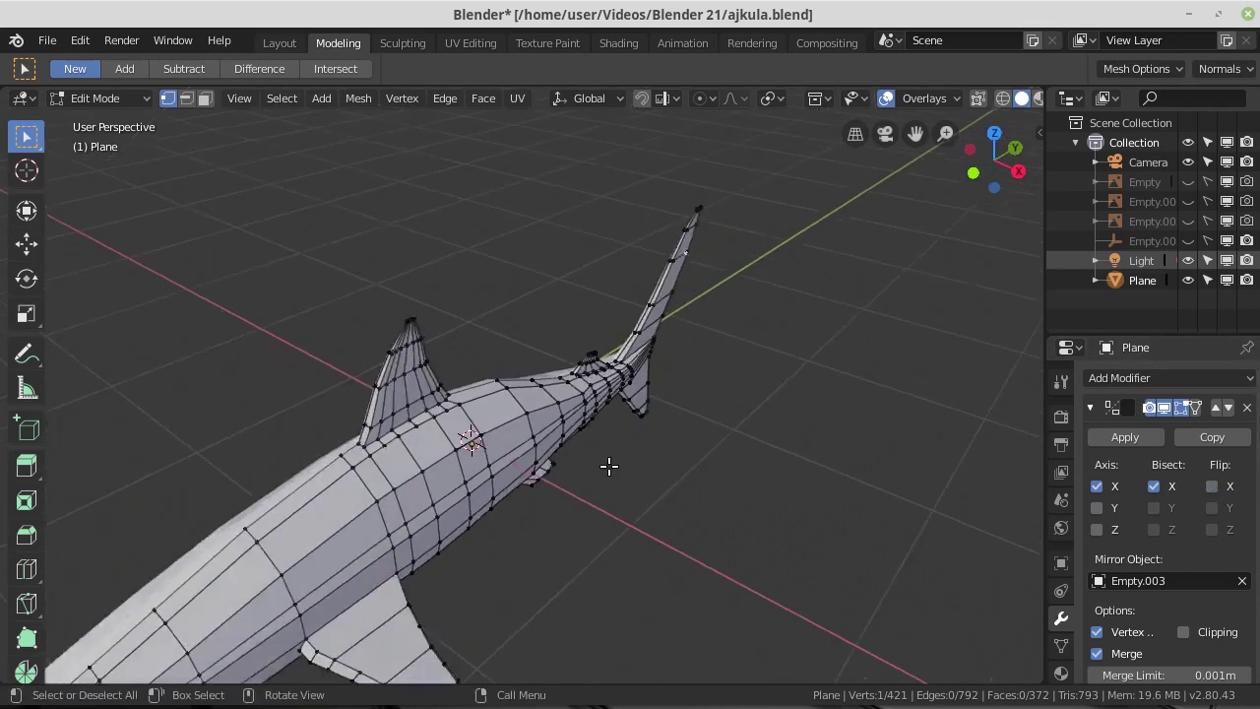
pyautogui.scroll(-1, 609, 466)
pyautogui.click(1214, 487)
pyautogui.click(1214, 487)
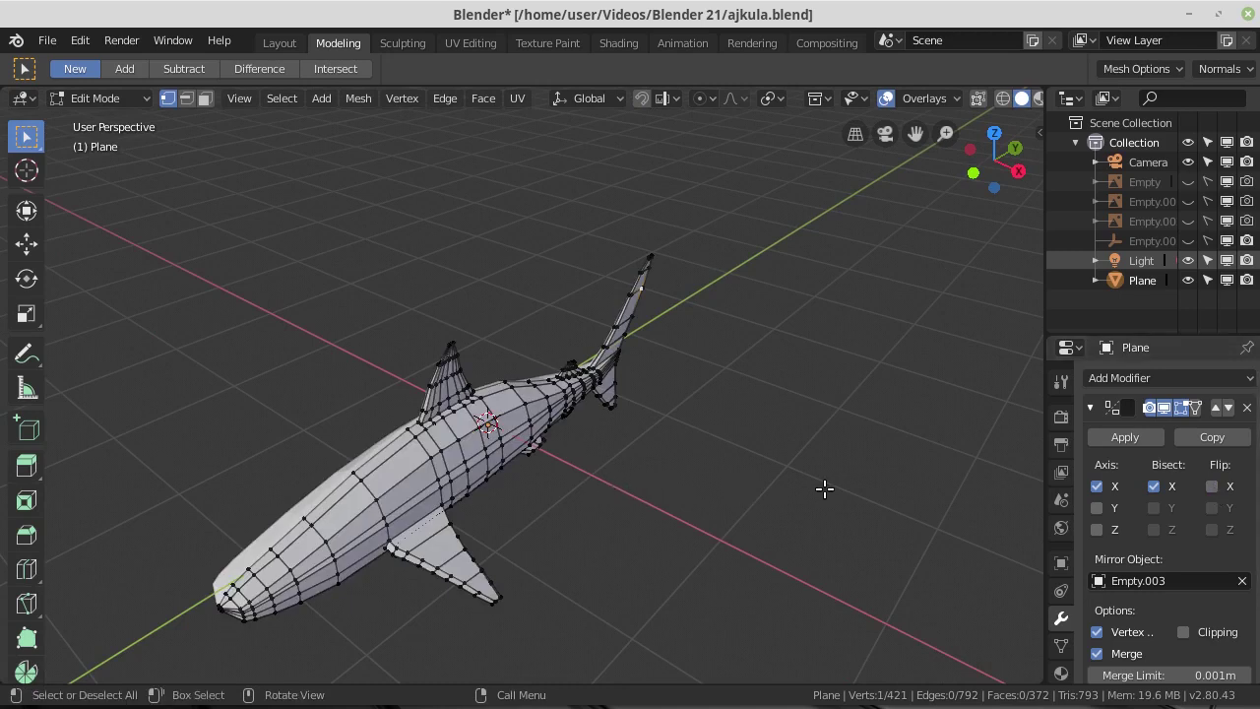
pyautogui.moveTo(605, 509)
pyautogui.mouseDown(button='middle')
pyautogui.moveTo(687, 499)
pyautogui.moveTo(526, 489)
pyautogui.mouseUp(button='middle')
pyautogui.scroll(-4, 639, 472)
pyautogui.scroll(4, 584, 465)
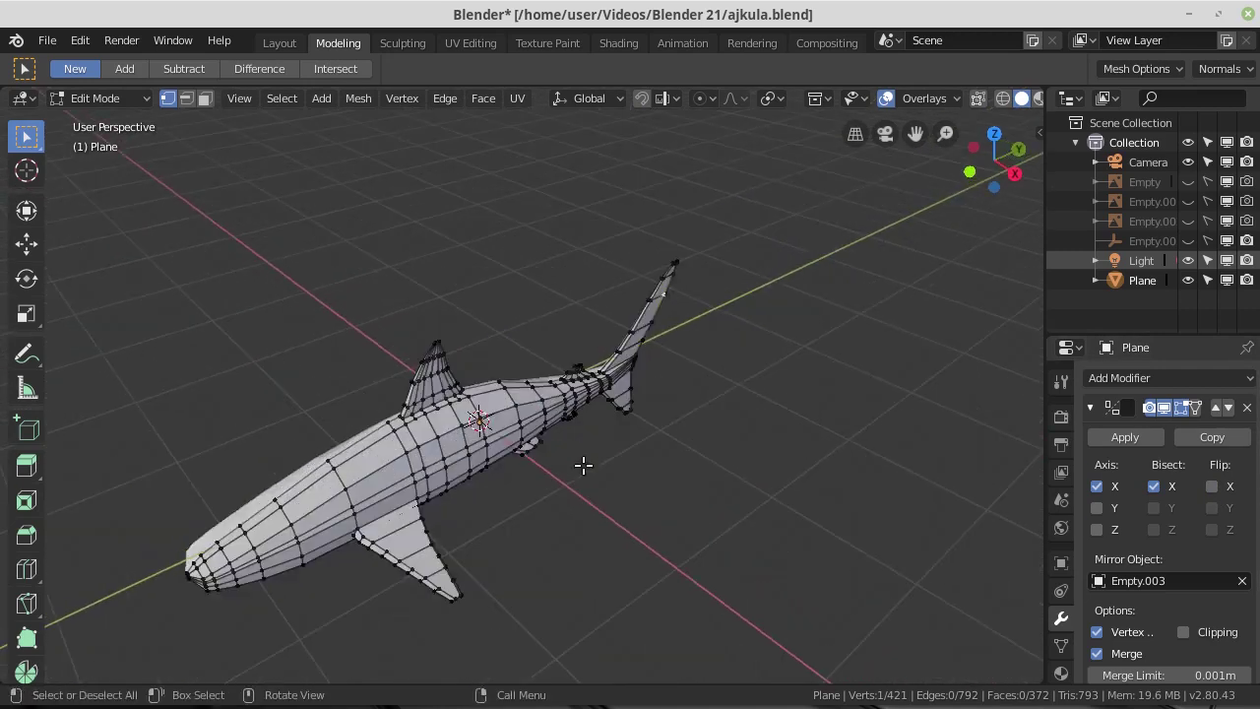
# Switch the shark to Object Mode and apply its Mirror modifier.
pyautogui.click(1128, 435)
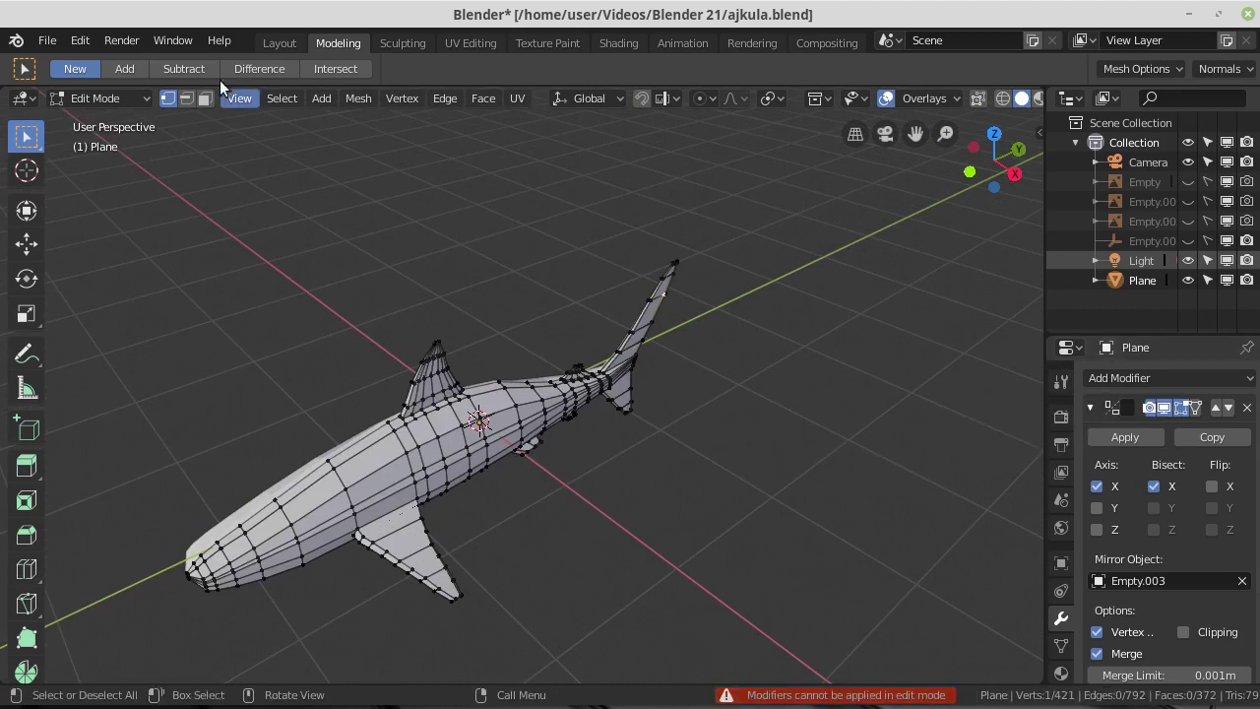
pyautogui.click(126, 98)
pyautogui.click(117, 121)
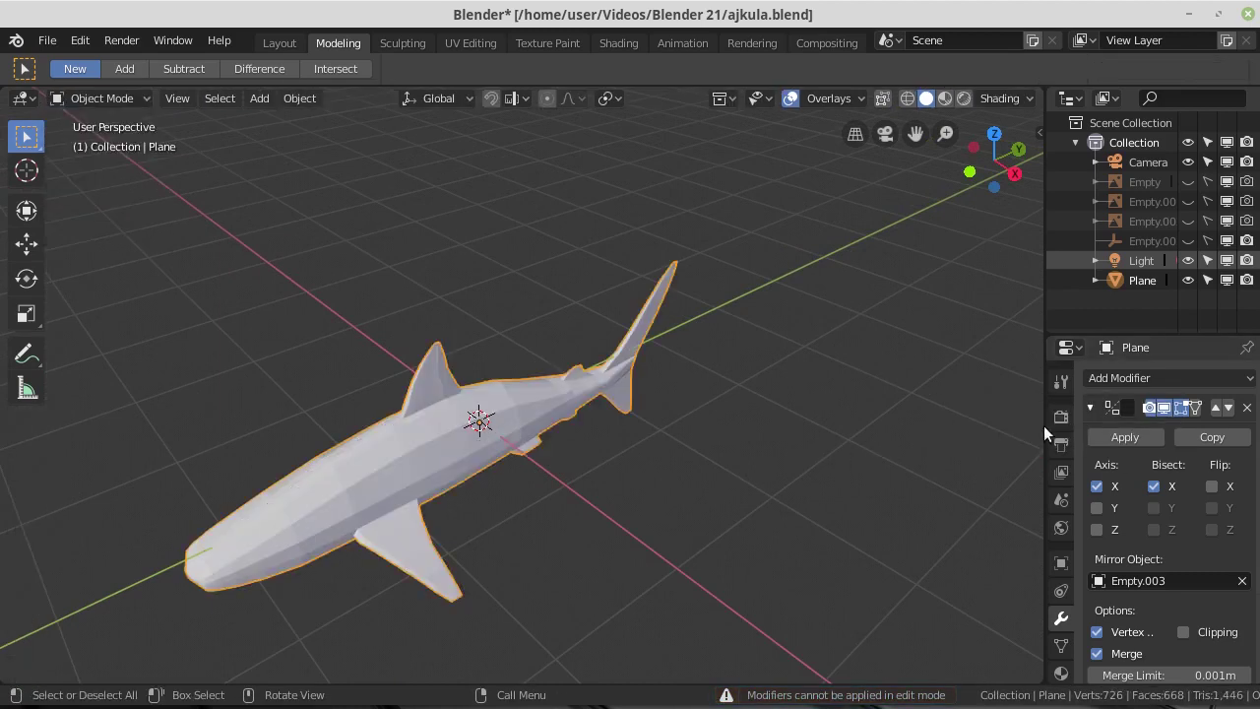
pyautogui.click(1138, 433)
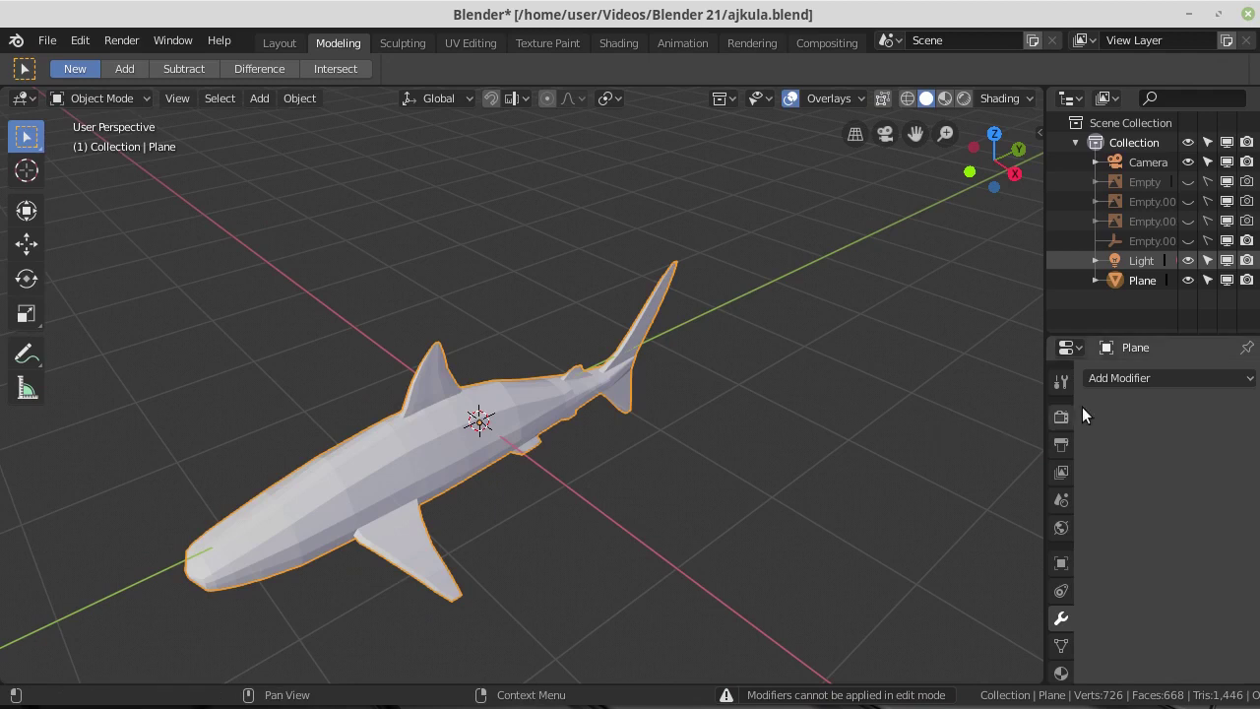
# Add a Subdivision Surface modifier at level 2, apply it, and check the denser mesh in Edit Mode.
pyautogui.click(1134, 378)
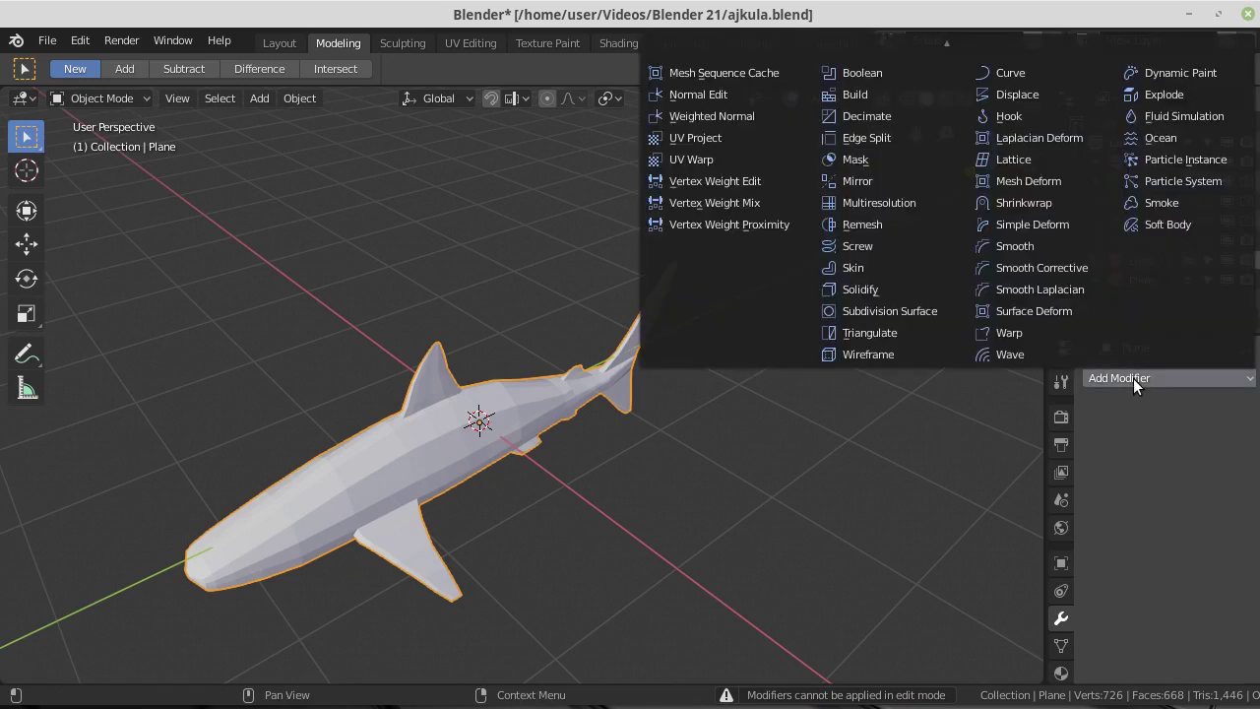
pyautogui.click(878, 307)
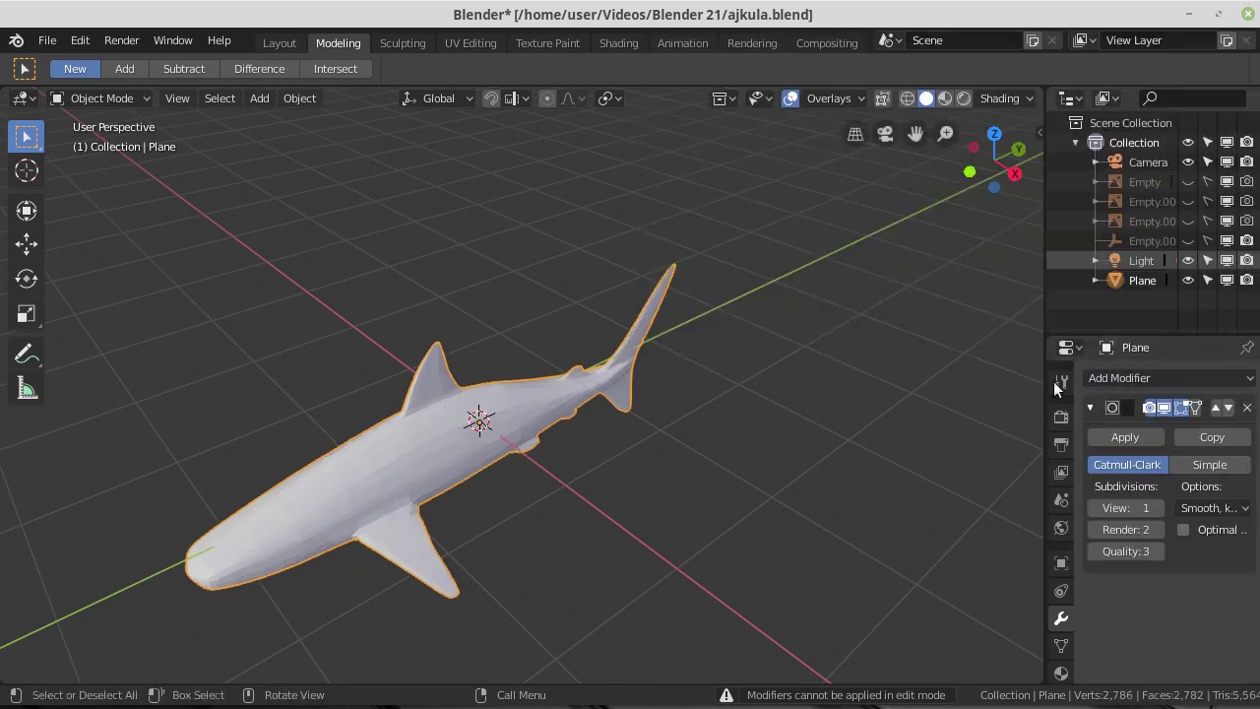
pyautogui.click(1152, 506)
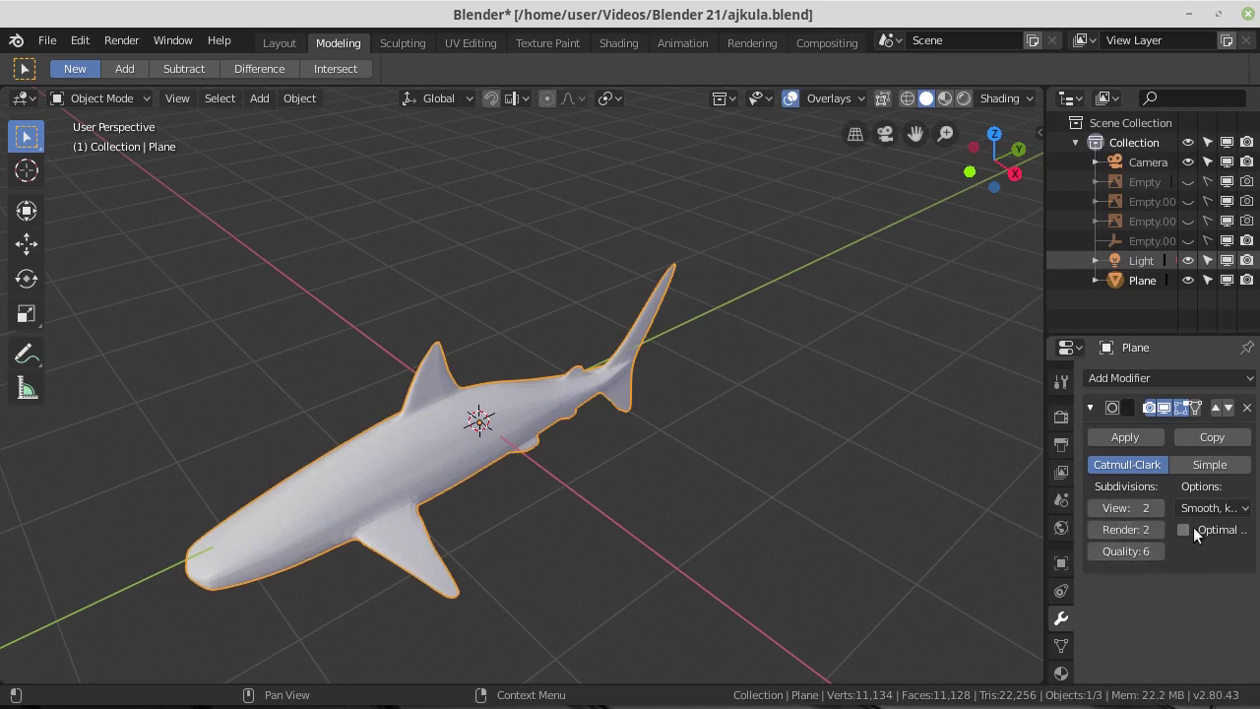
pyautogui.click(1132, 440)
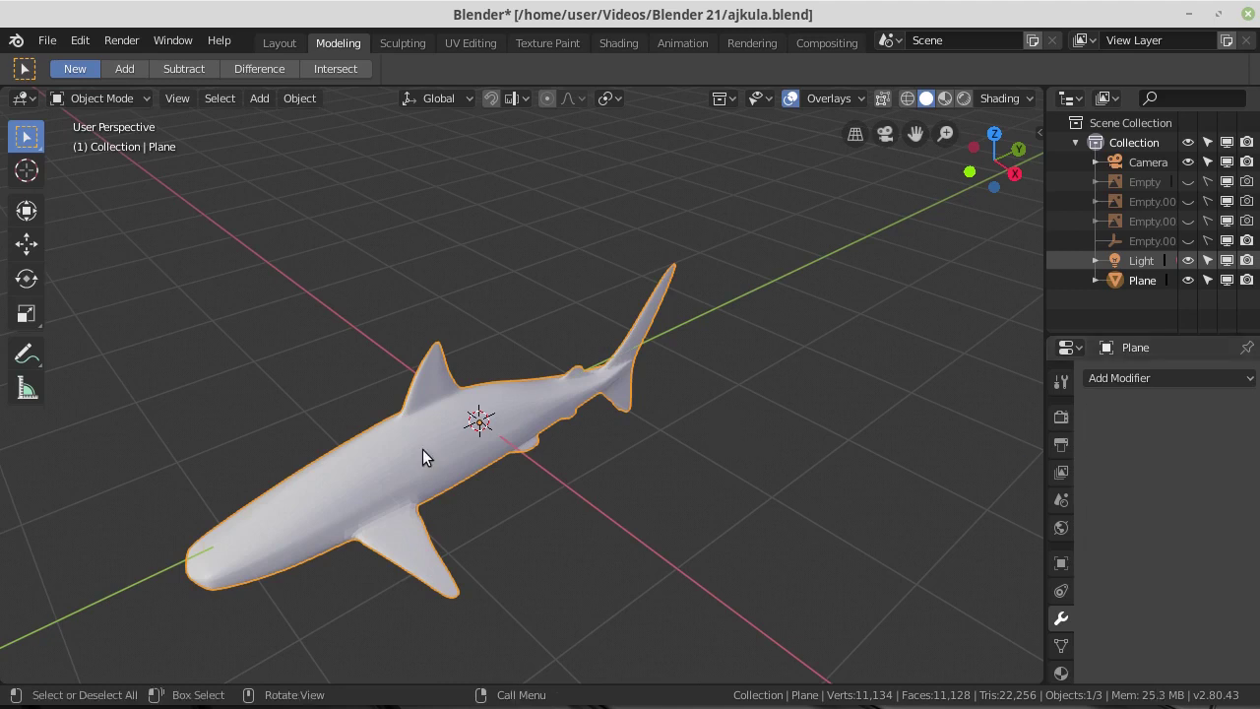
pyautogui.press('Tab')
pyautogui.moveTo(324, 424)
pyautogui.mouseDown(button='middle')
pyautogui.moveTo(470, 508)
pyautogui.moveTo(431, 379)
pyautogui.moveTo(334, 420)
pyautogui.mouseUp(button='middle')
pyautogui.press('Tab')
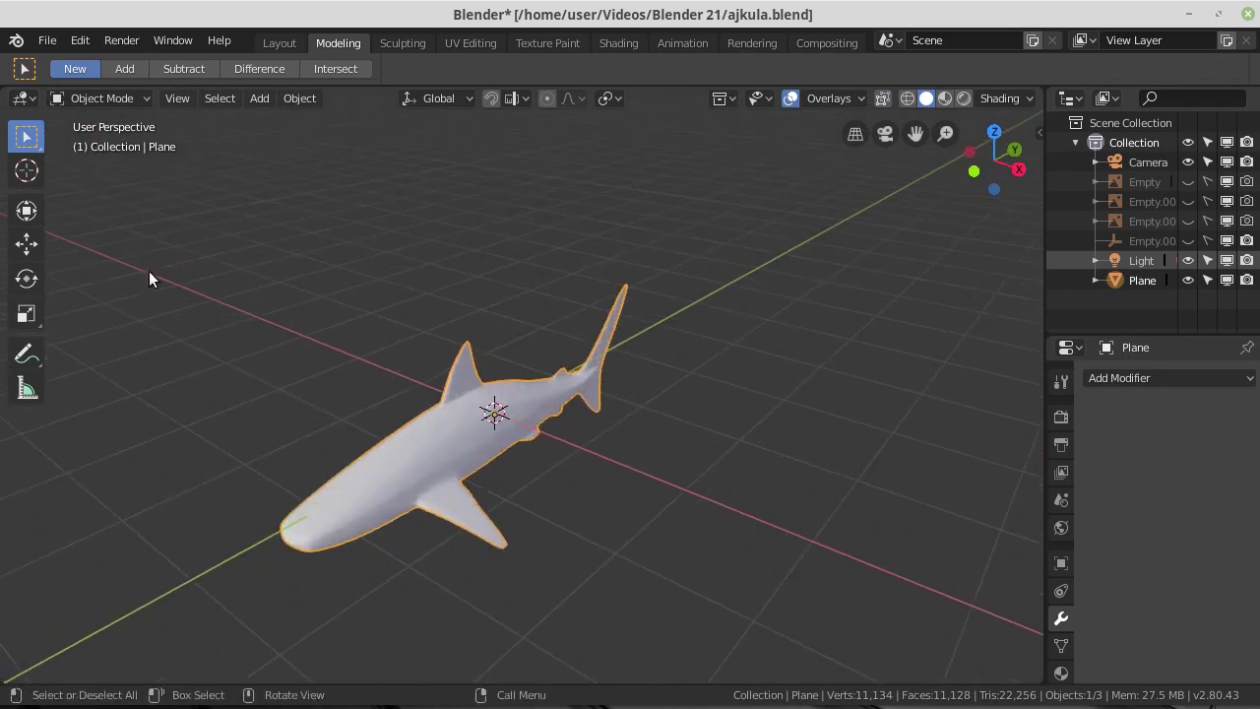
# Save the shark under a new name, ajkula2.blend, with Save As.
pyautogui.click(47, 42)
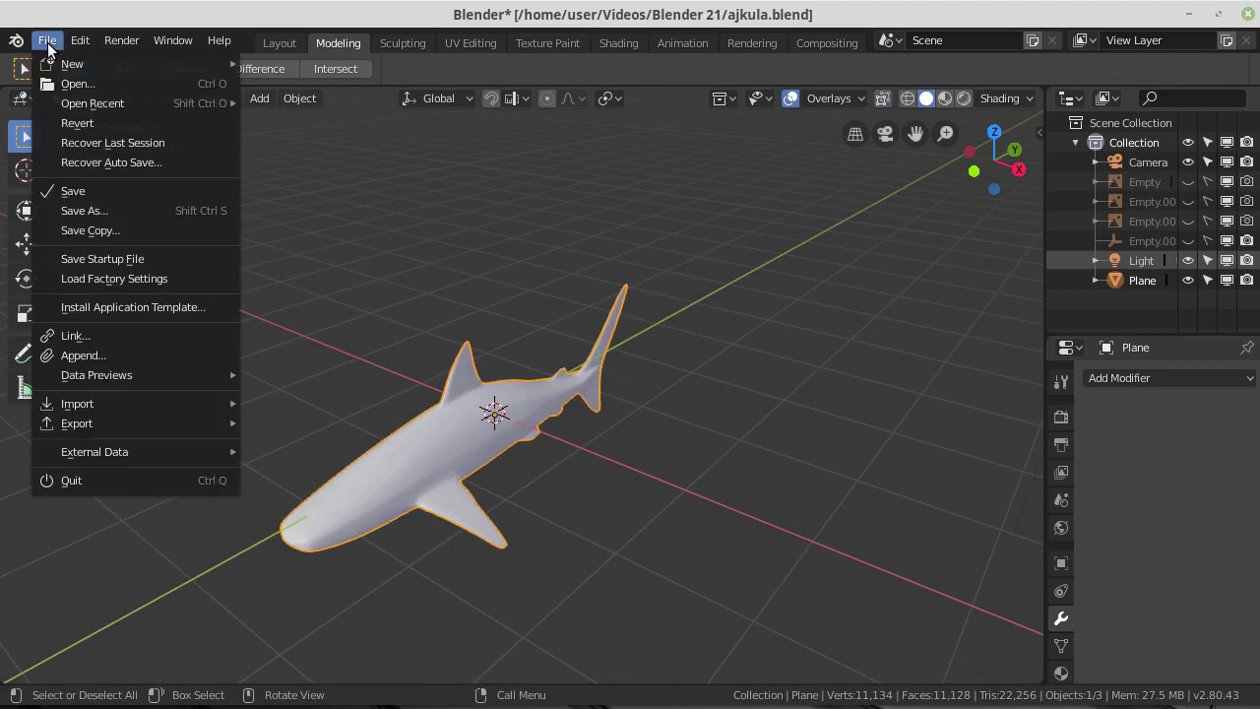
pyautogui.click(83, 212)
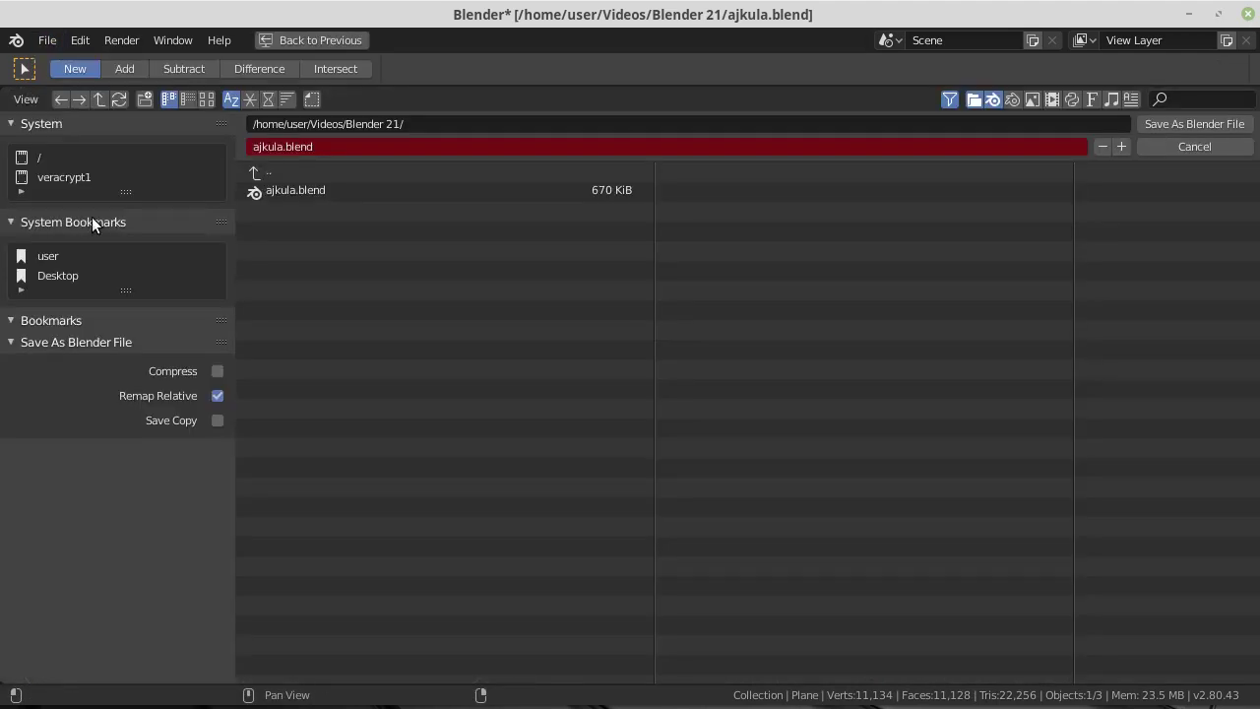
pyautogui.click(283, 146)
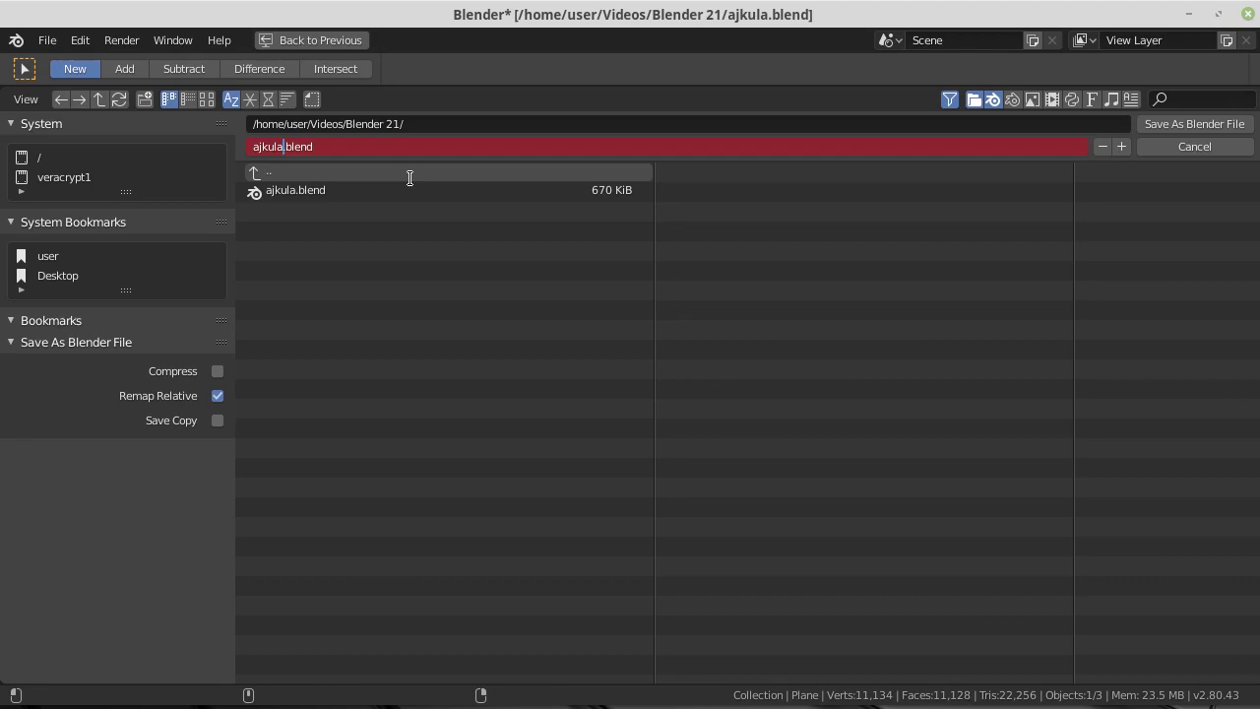
pyautogui.write('2')
pyautogui.press('Return')
pyautogui.moveTo(656, 377); pyautogui.dragTo(638, 366, button='middle')
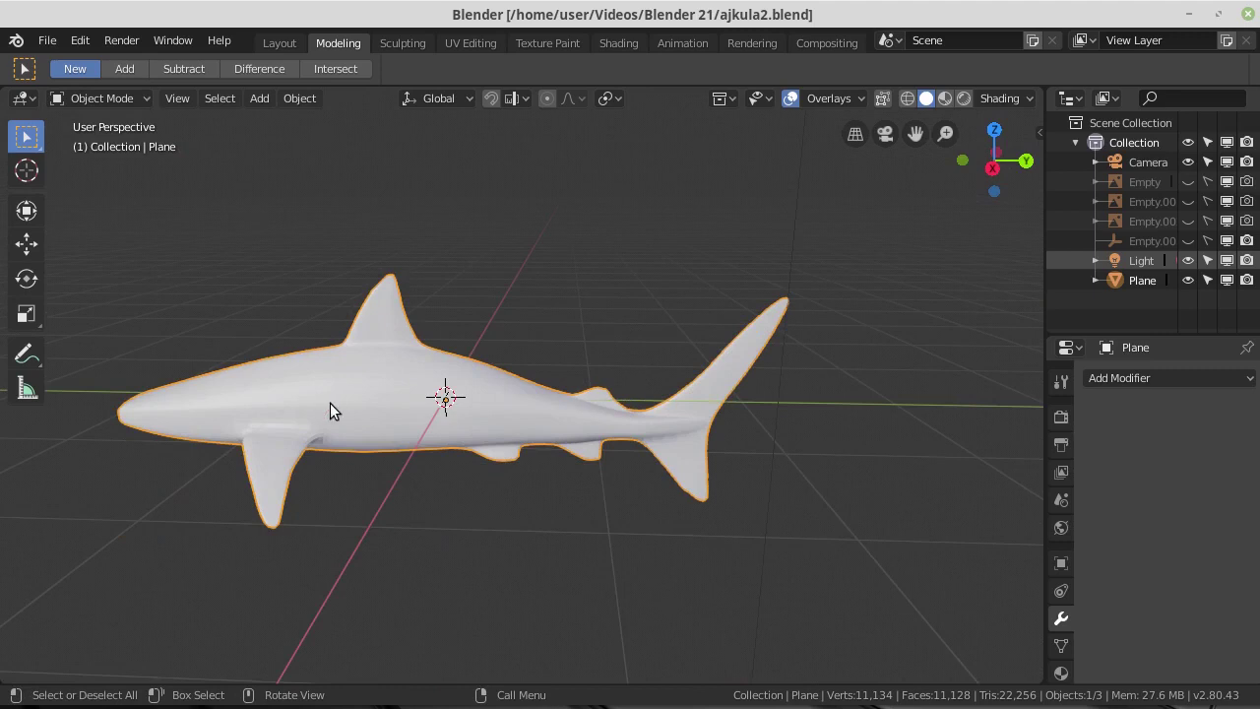
# Orbit around the shark, snap to Right Orthographic view with Numpad 3, and bring up the Add menu.
pyautogui.moveTo(467, 339)
pyautogui.mouseDown(button='middle')
pyautogui.moveTo(550, 493)
pyautogui.moveTo(512, 468)
pyautogui.mouseUp(button='middle')
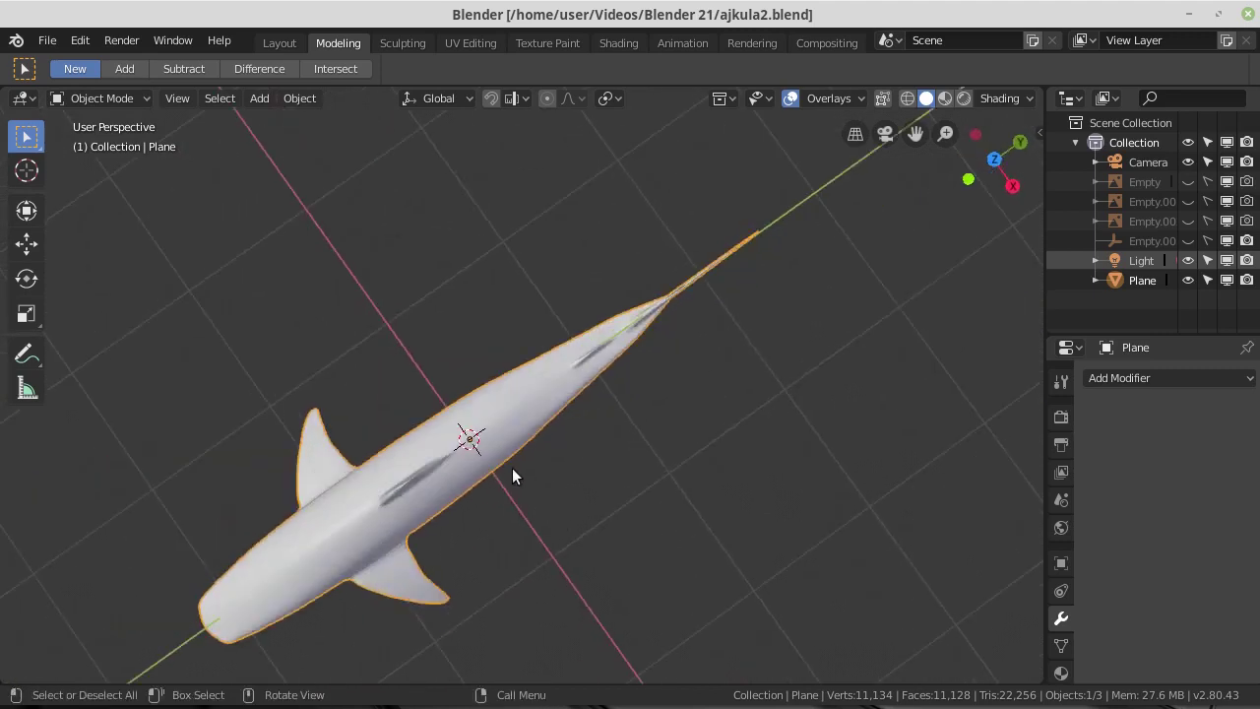
pyautogui.moveTo(647, 379); pyautogui.dragTo(644, 263, button='middle')
pyautogui.moveTo(500, 416)
pyautogui.mouseDown(button='middle')
pyautogui.moveTo(657, 495)
pyautogui.moveTo(503, 376)
pyautogui.moveTo(737, 392)
pyautogui.moveTo(774, 265)
pyautogui.moveTo(526, 408)
pyautogui.mouseUp(button='middle')
pyautogui.moveTo(586, 439)
pyautogui.mouseDown(button='middle')
pyautogui.moveTo(451, 302)
pyautogui.moveTo(460, 336)
pyautogui.moveTo(452, 301)
pyautogui.moveTo(421, 284)
pyautogui.moveTo(494, 388)
pyautogui.moveTo(564, 433)
pyautogui.moveTo(609, 380)
pyautogui.mouseUp(button='middle')
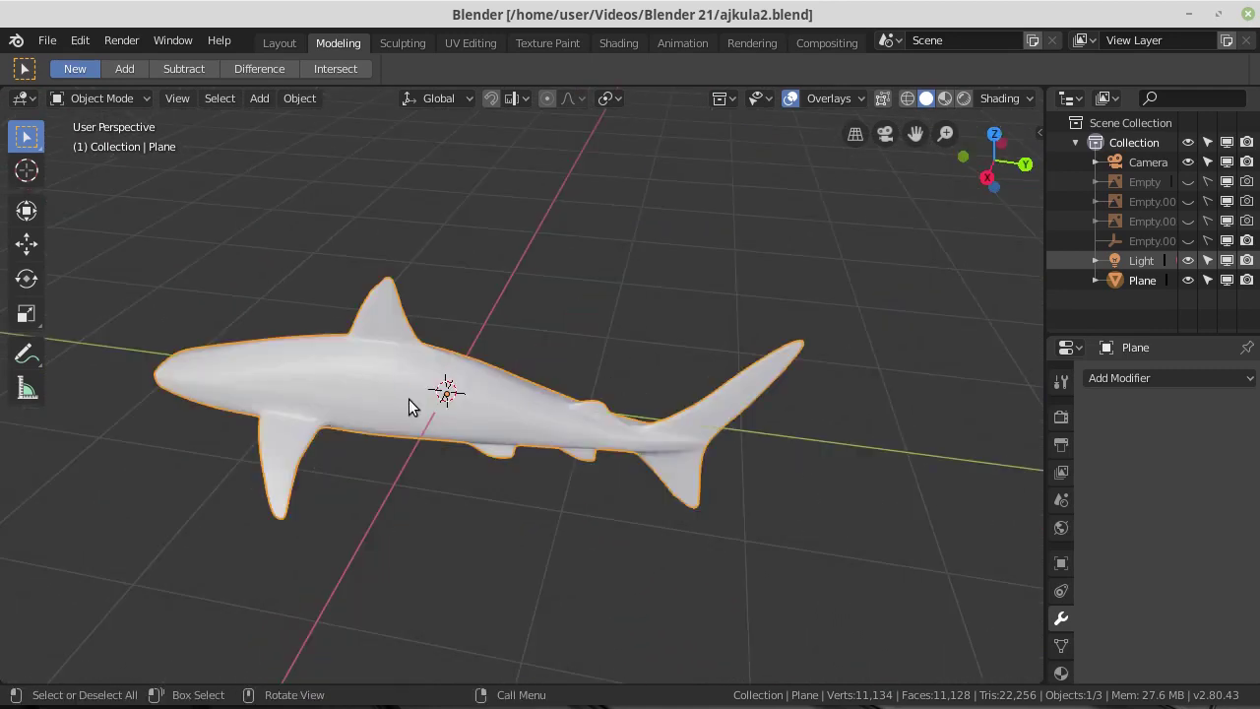
pyautogui.moveTo(341, 425); pyautogui.dragTo(360, 382, button='middle')
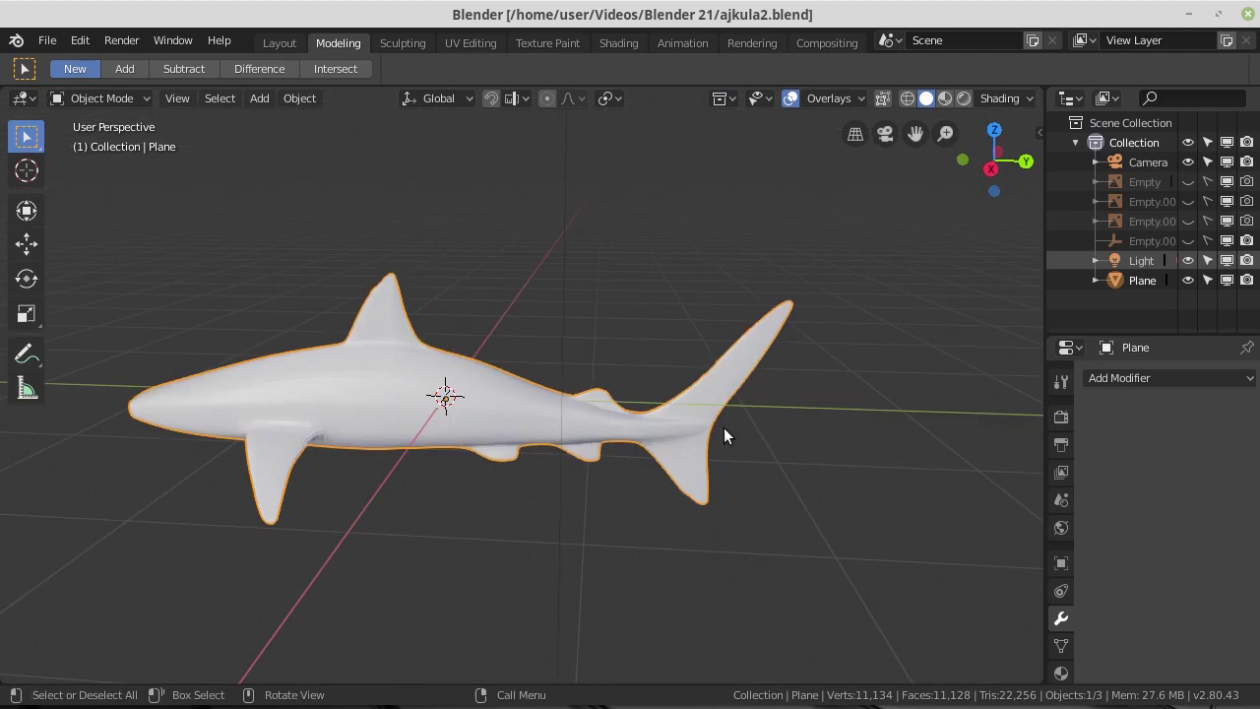
pyautogui.moveTo(432, 475); pyautogui.dragTo(444, 442, button='middle')
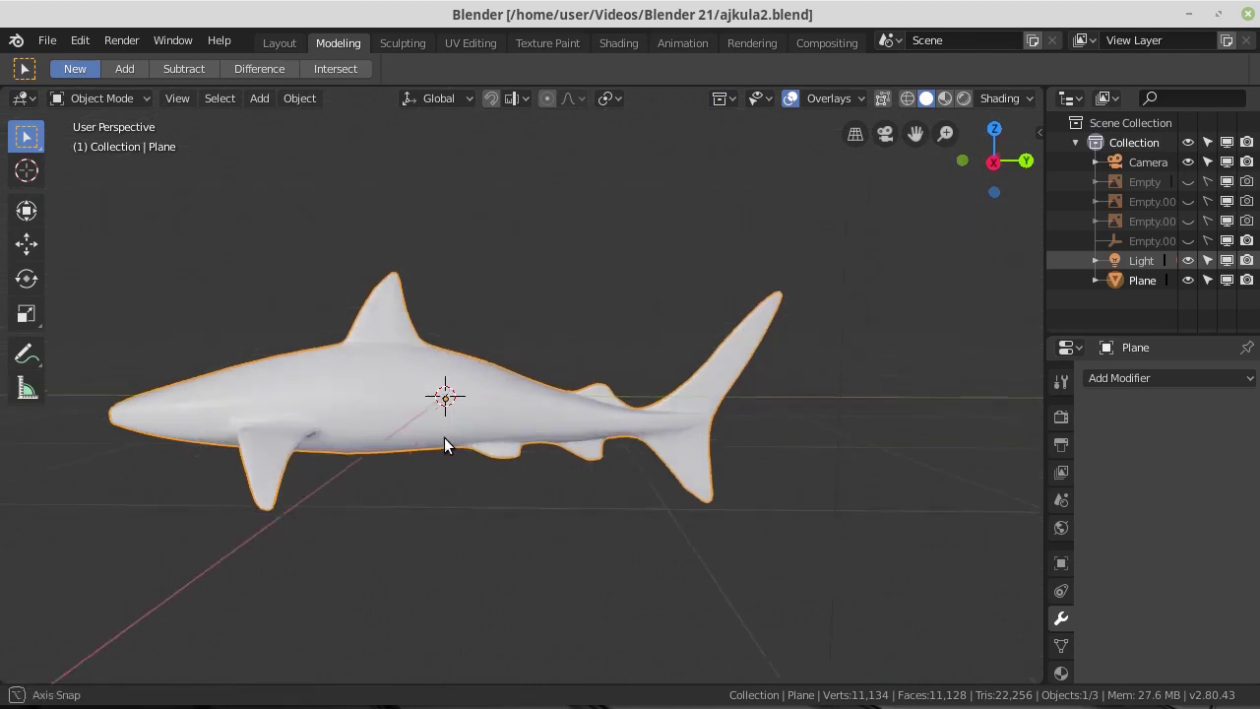
pyautogui.moveTo(357, 470)
pyautogui.mouseDown(button='middle')
pyautogui.moveTo(489, 536)
pyautogui.moveTo(545, 535)
pyautogui.moveTo(411, 439)
pyautogui.mouseUp(button='middle')
pyautogui.press('KP_3')
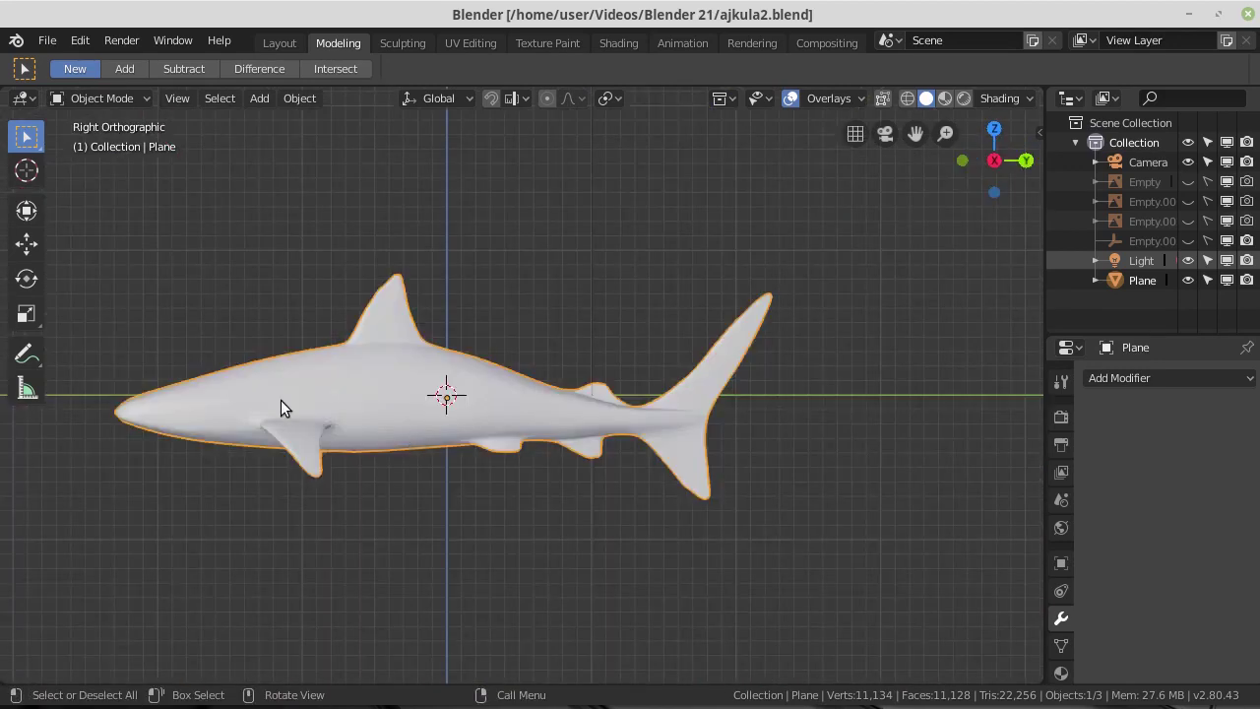
pyautogui.hotkey('shift', 'a')
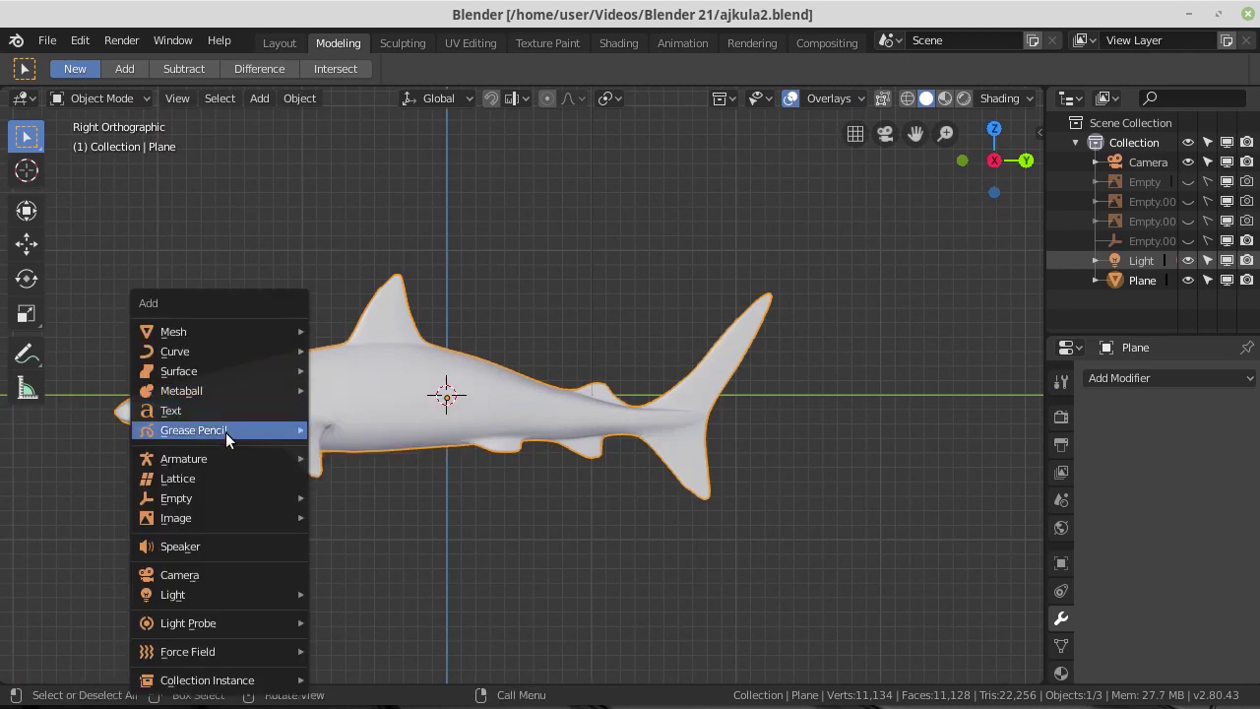
pyautogui.moveTo(184, 459)
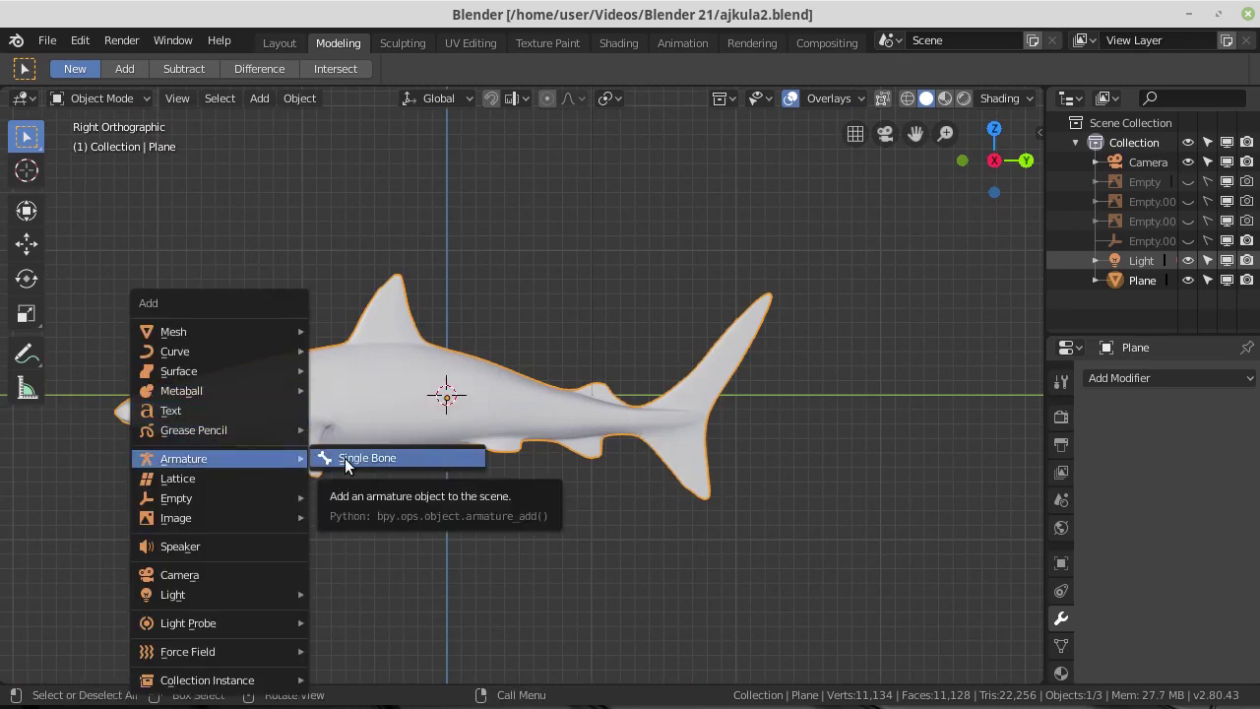
# Add a Single Bone armature at the shark's origin and turn on X-Ray.
pyautogui.click(344, 457)
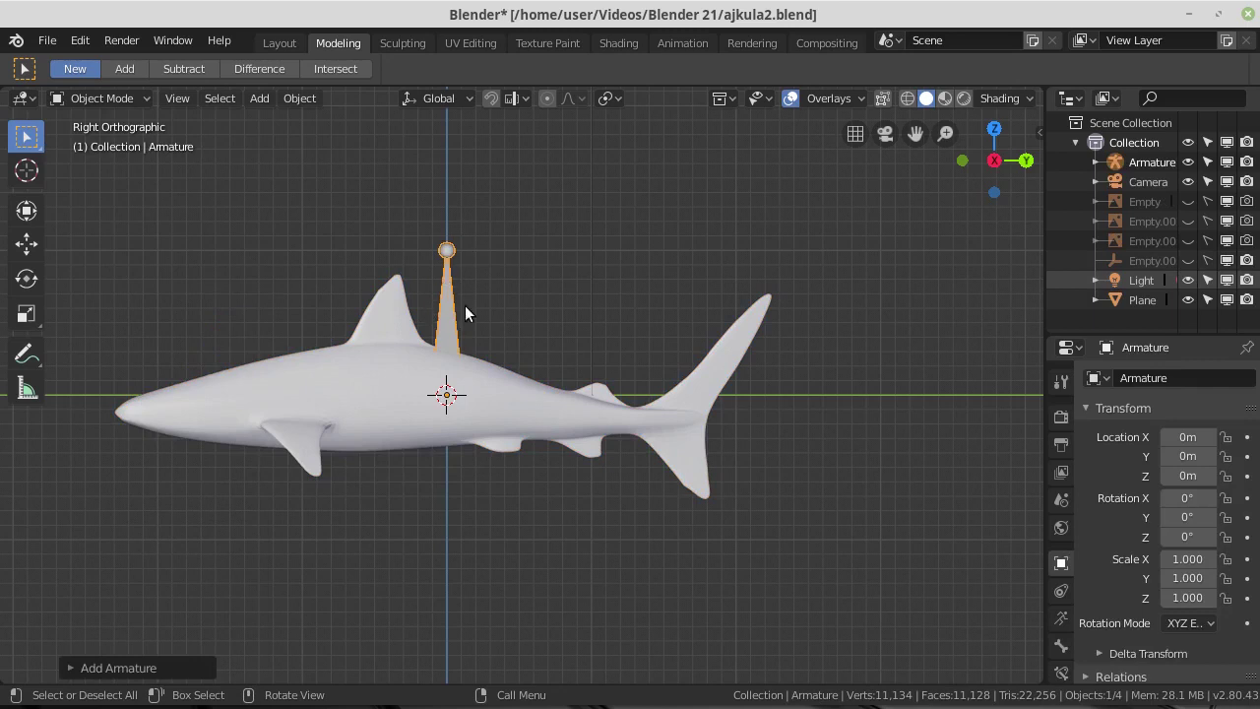
pyautogui.click(883, 97)
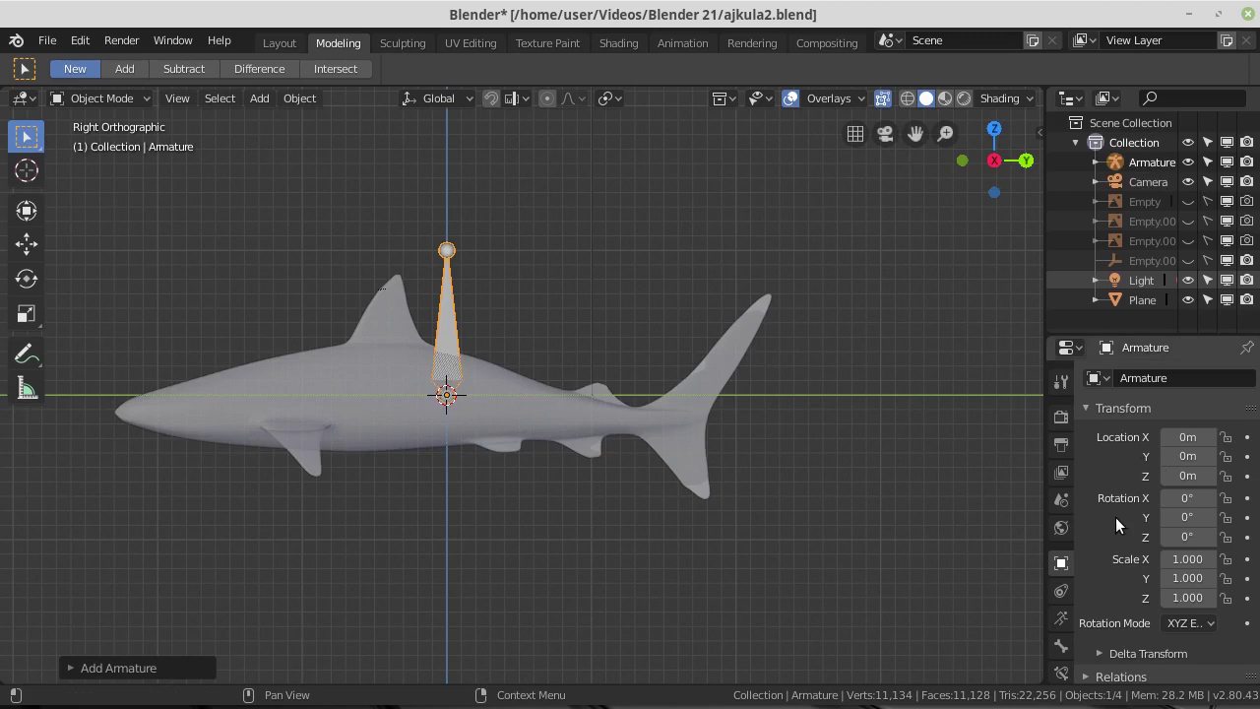
# Browse the armature's Relations, Instancing and Motion Paths object panels.
pyautogui.scroll(-2, 1115, 517)
pyautogui.scroll(-2, 1115, 517)
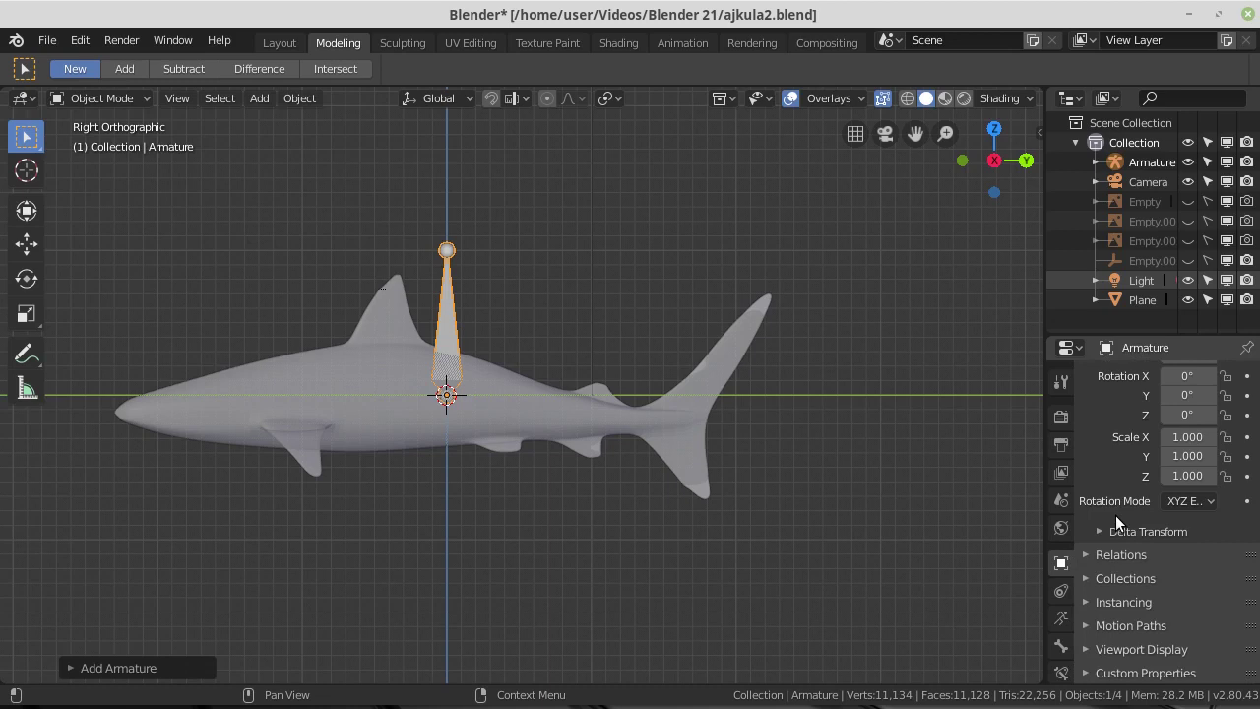
pyautogui.click(1084, 556)
pyautogui.scroll(-4, 1100, 579)
pyautogui.click(1101, 582)
pyautogui.click(1088, 605)
pyautogui.click(1088, 604)
pyautogui.click(1088, 628)
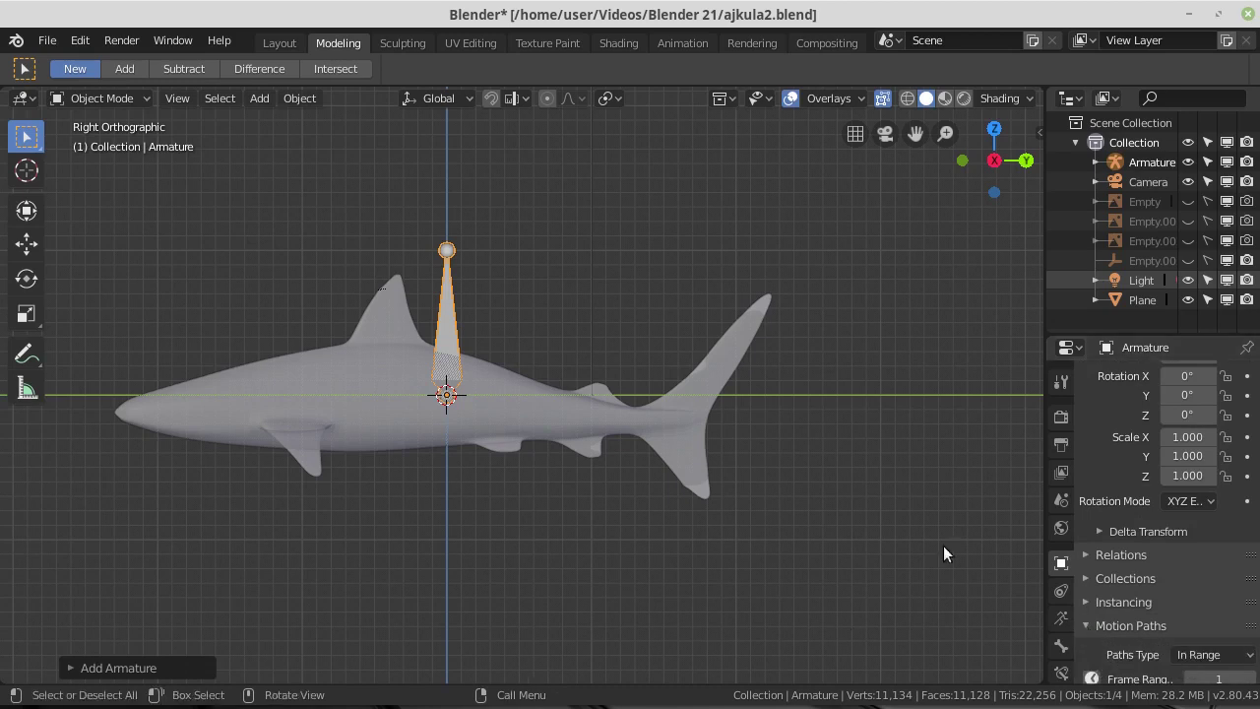
pyautogui.scroll(-2, 1118, 610)
pyautogui.scroll(-2, 1117, 611)
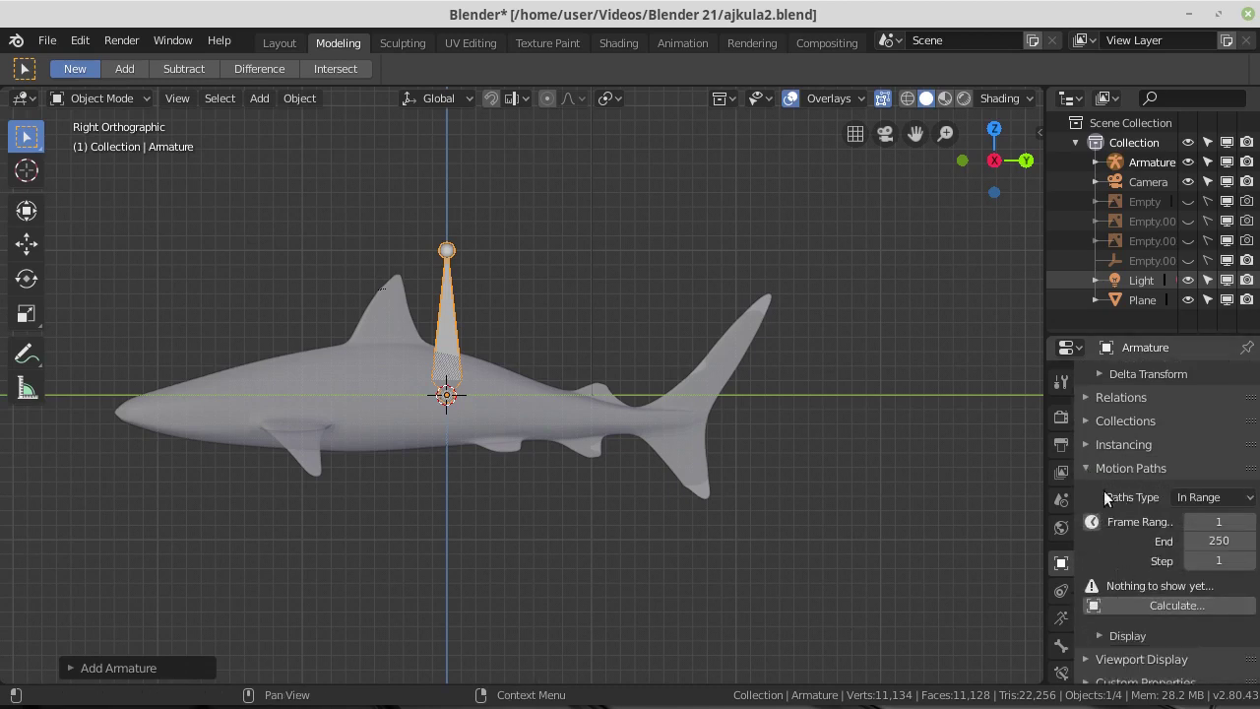
pyautogui.click(1085, 474)
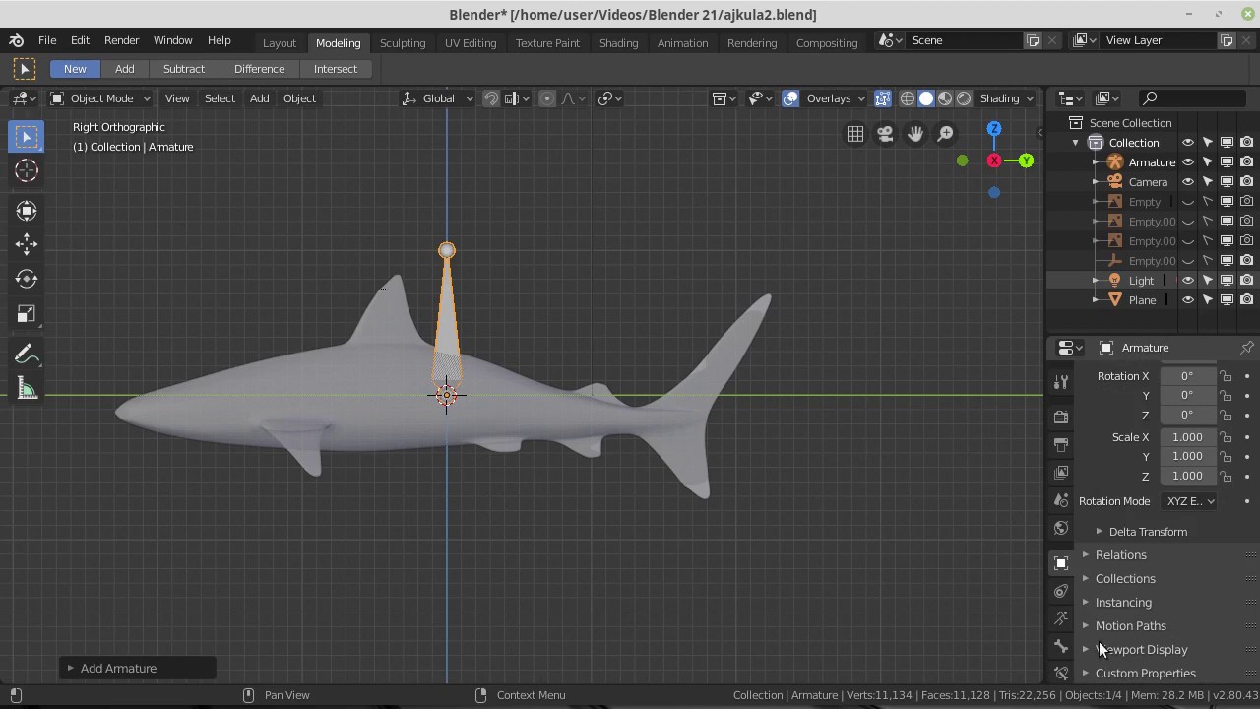
# Show the Bone properties tab and check its viewport display settings.
pyautogui.click(1061, 617)
pyautogui.click(1062, 645)
pyautogui.click(1115, 454)
pyautogui.click(1227, 483)
pyautogui.click(1228, 483)
pyautogui.click(1087, 455)
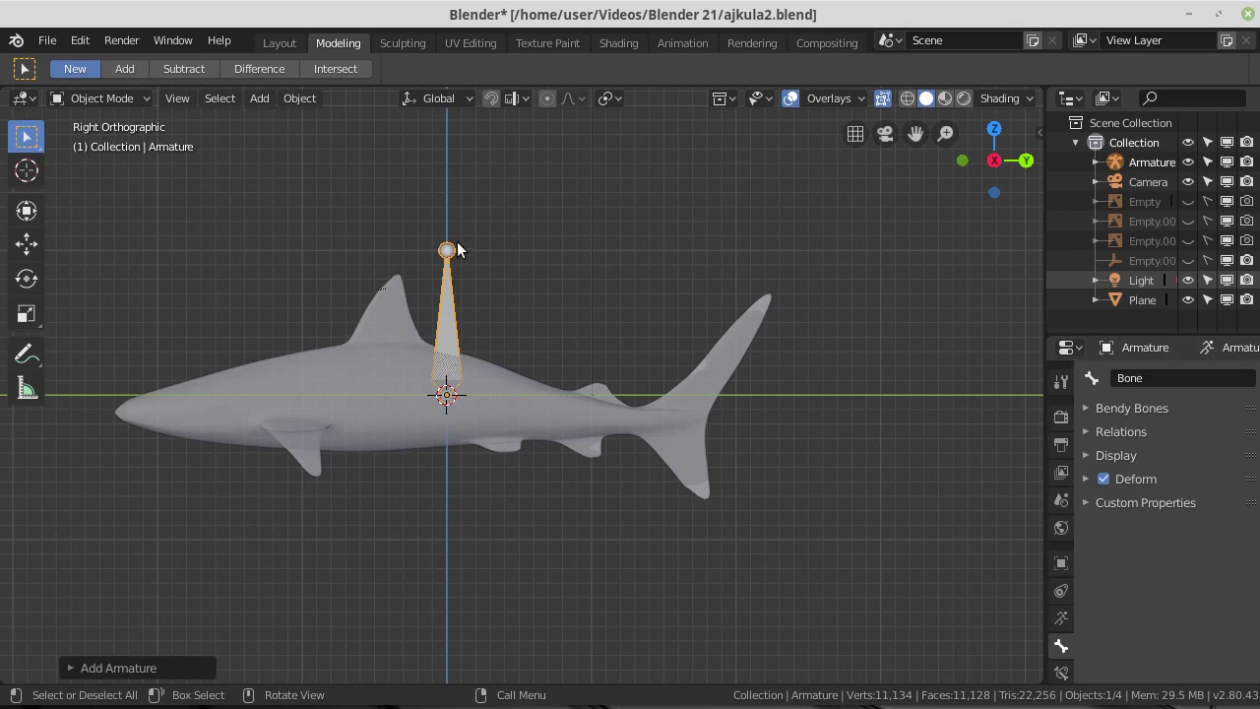
# In Edit Mode, lay the first bone horizontally starting just behind the shark's head.
pyautogui.click(98, 97)
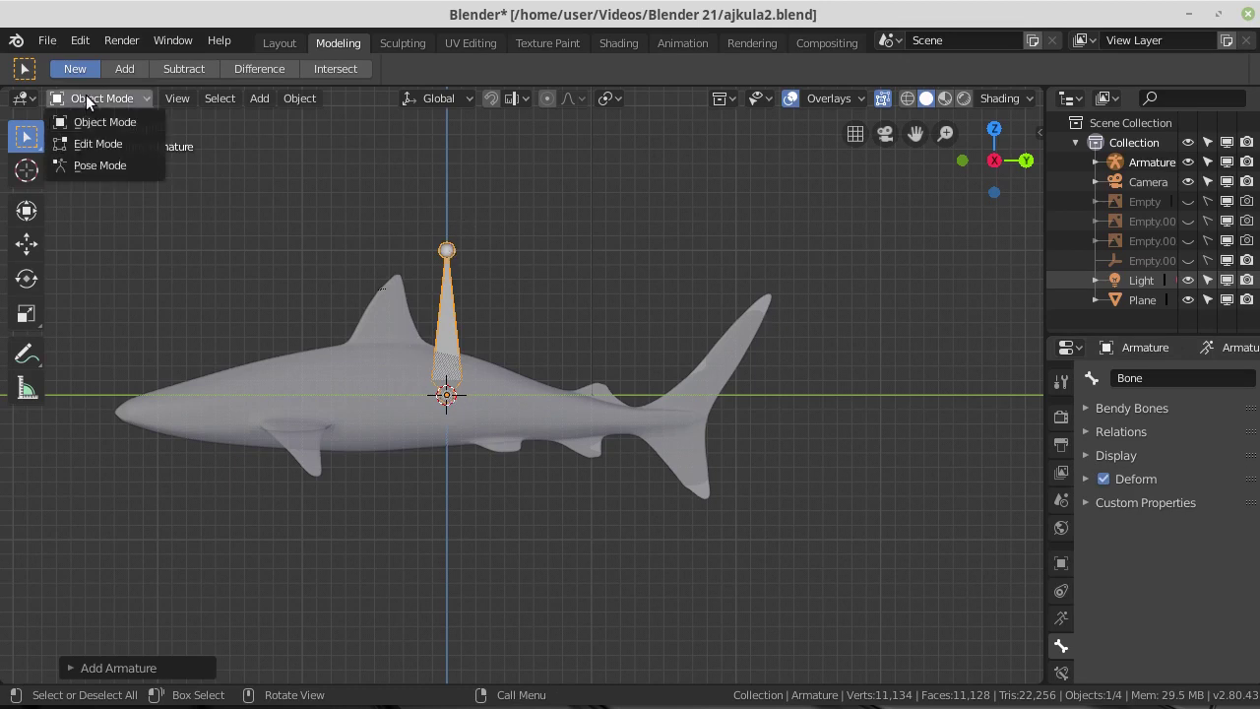
pyautogui.click(91, 146)
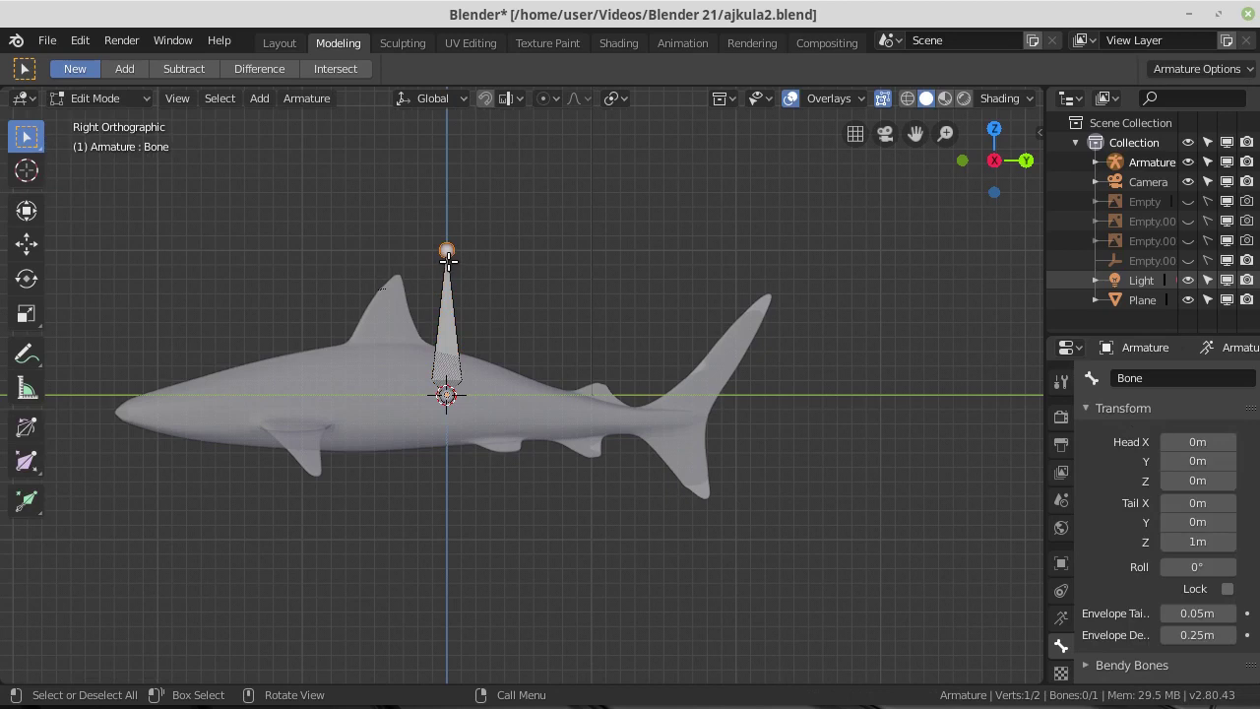
pyautogui.moveTo(449, 258); pyautogui.dragTo(529, 405)
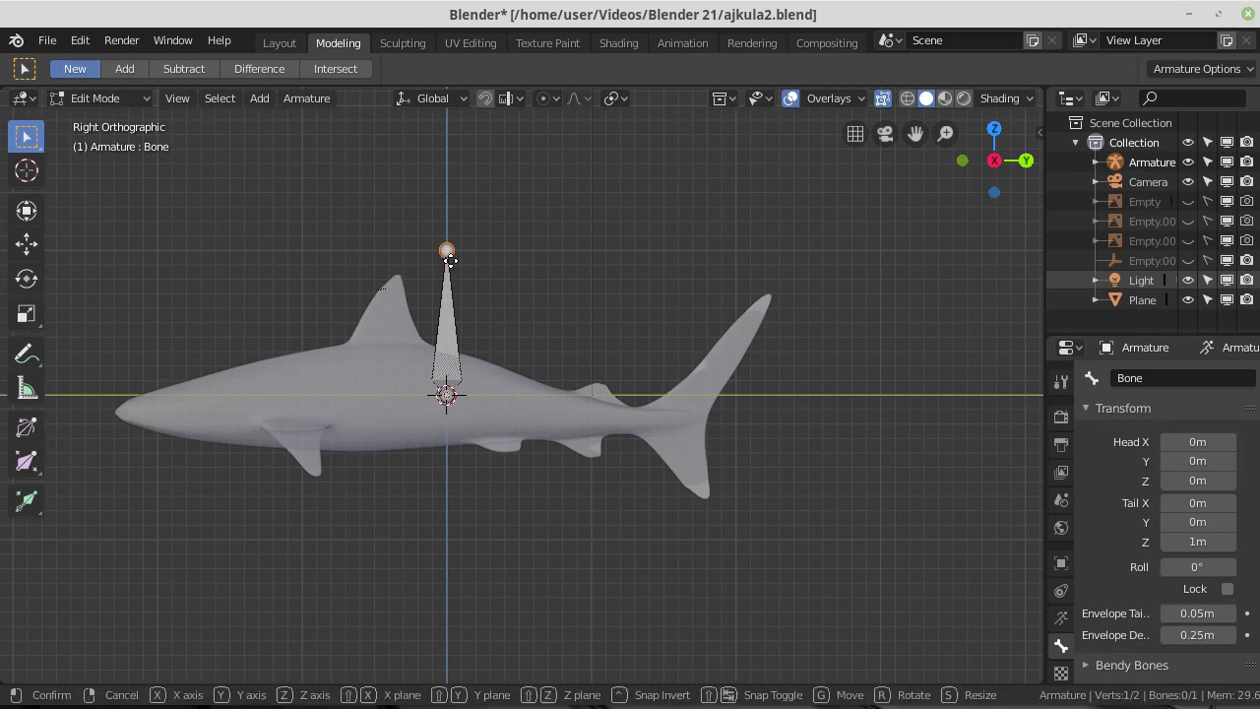
pyautogui.click(522, 401)
pyautogui.moveTo(445, 395); pyautogui.dragTo(335, 400)
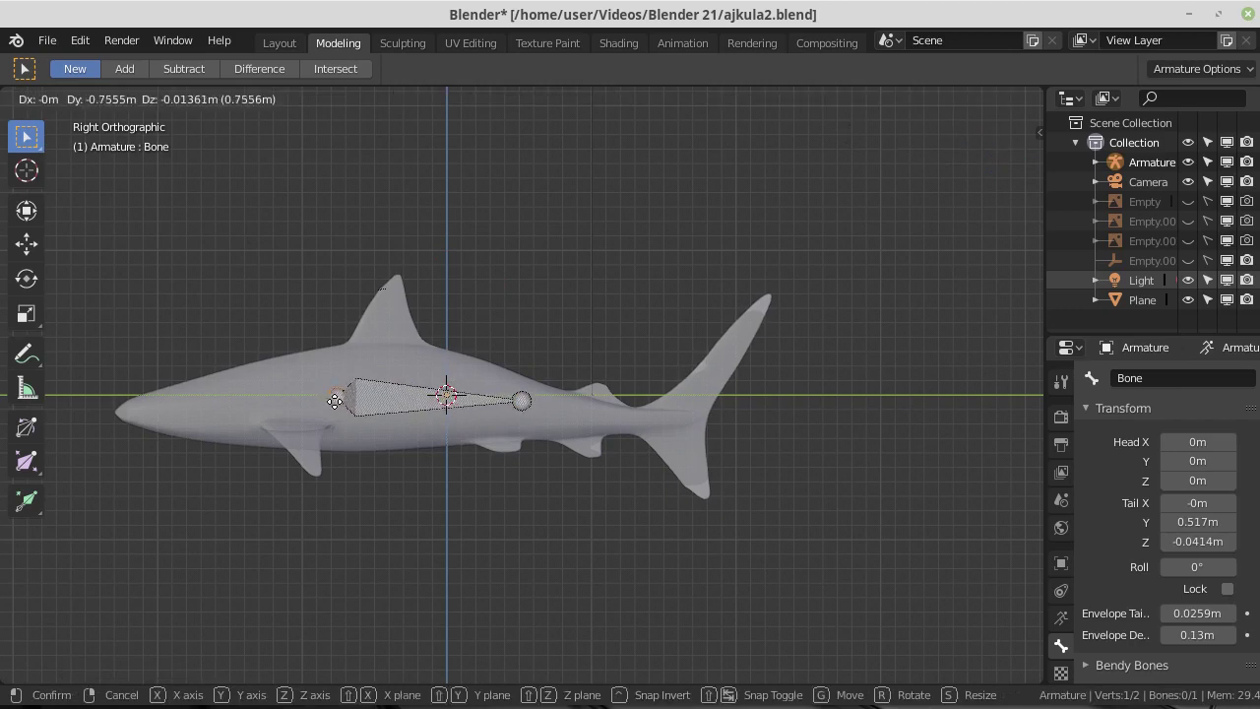
pyautogui.moveTo(335, 400); pyautogui.dragTo(272, 401)
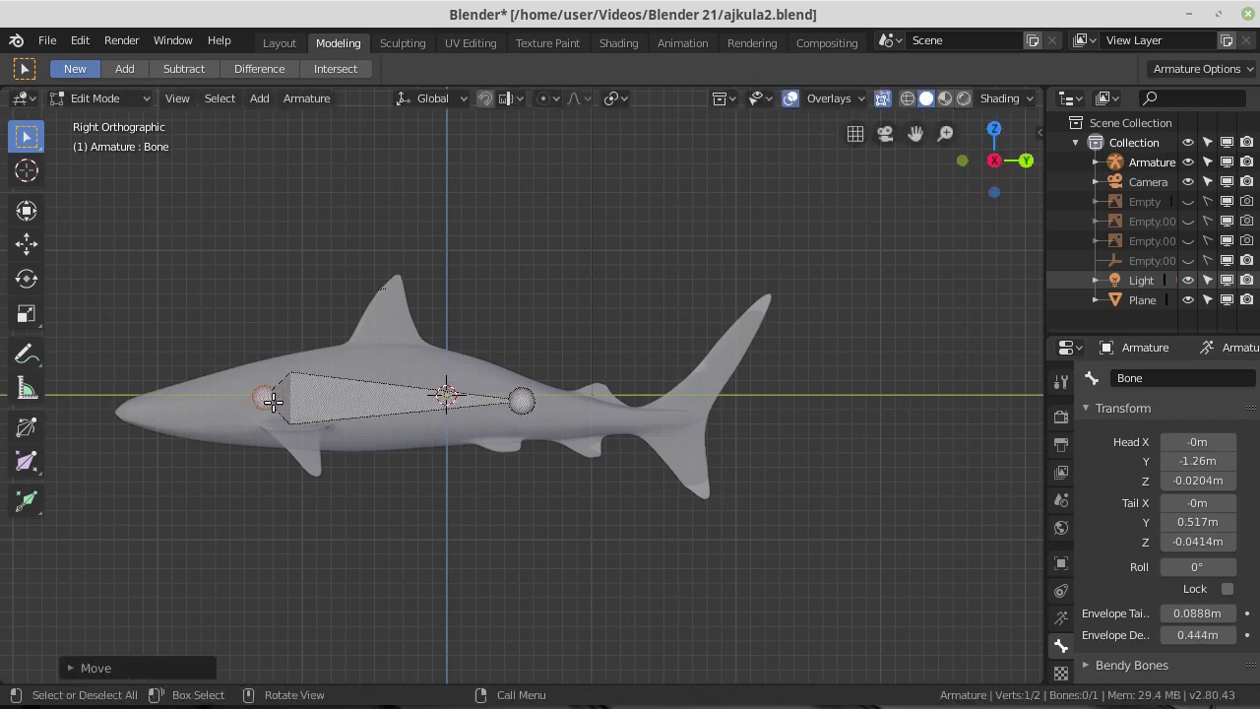
pyautogui.moveTo(522, 400); pyautogui.dragTo(358, 400)
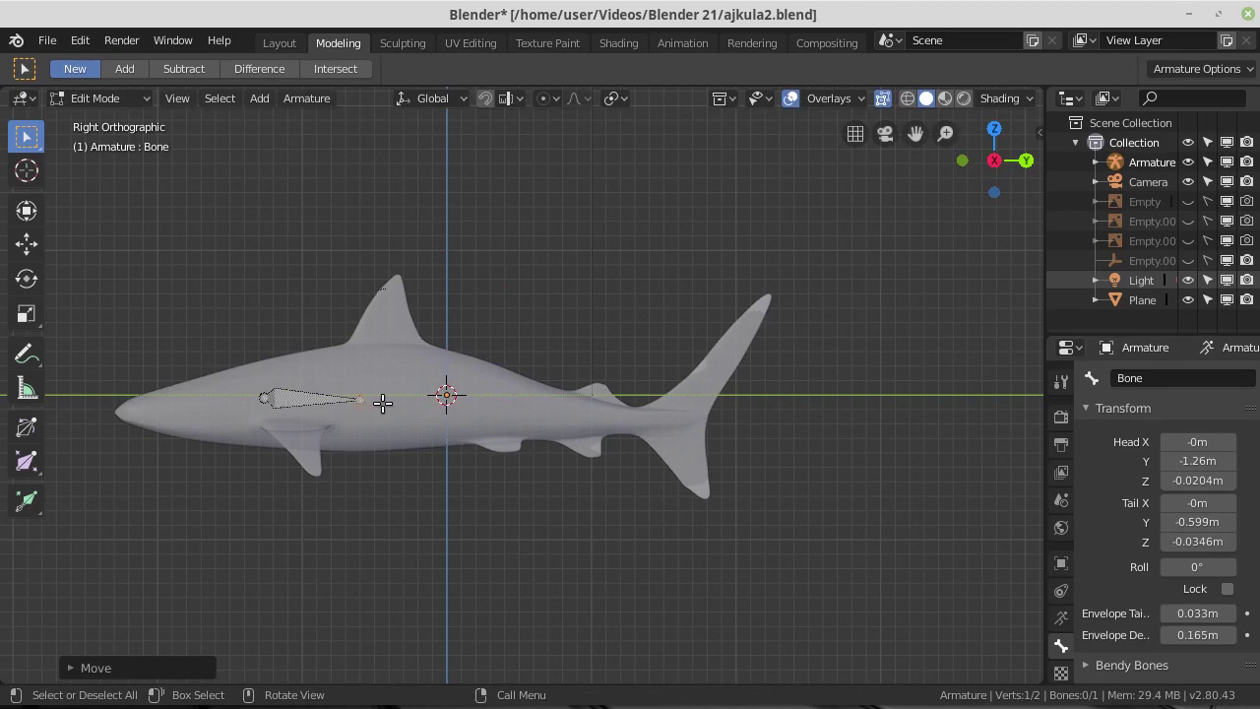
# Extrude four more bones, Bone.001 to Bone.004, back to the tail base.
pyautogui.press('e')
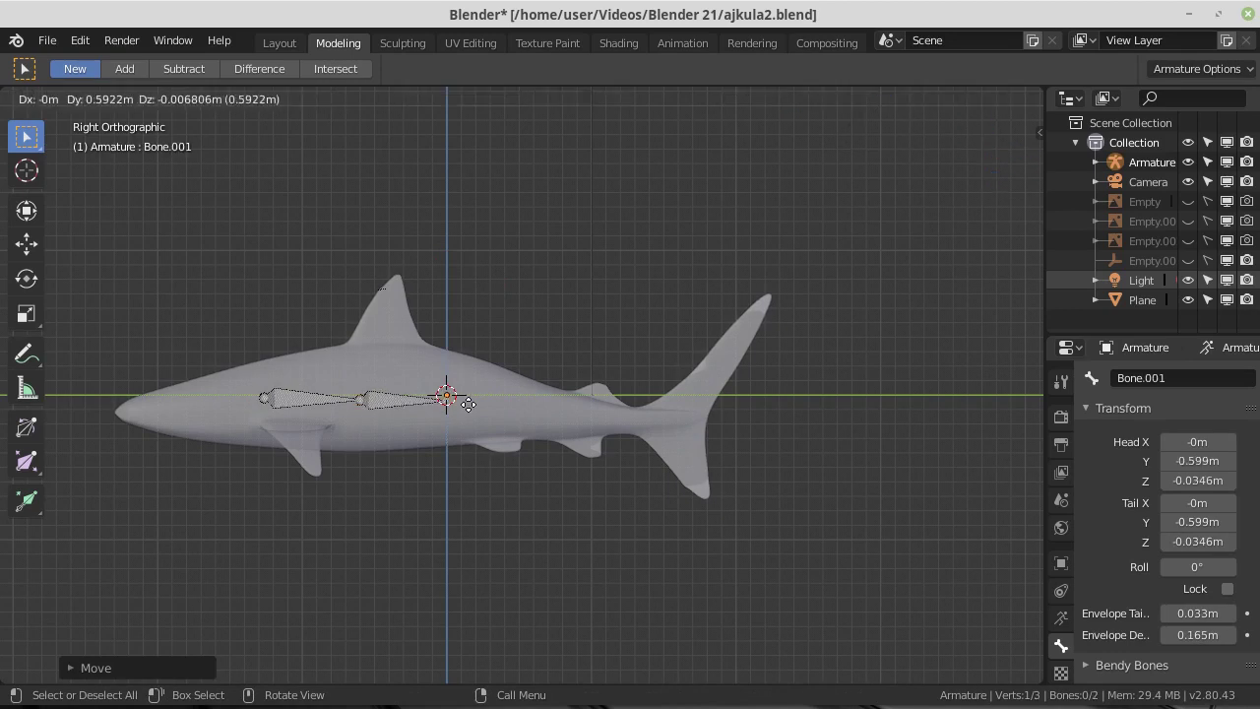
pyautogui.click(449, 398)
pyautogui.press('e')
pyautogui.click(545, 404)
pyautogui.press('e')
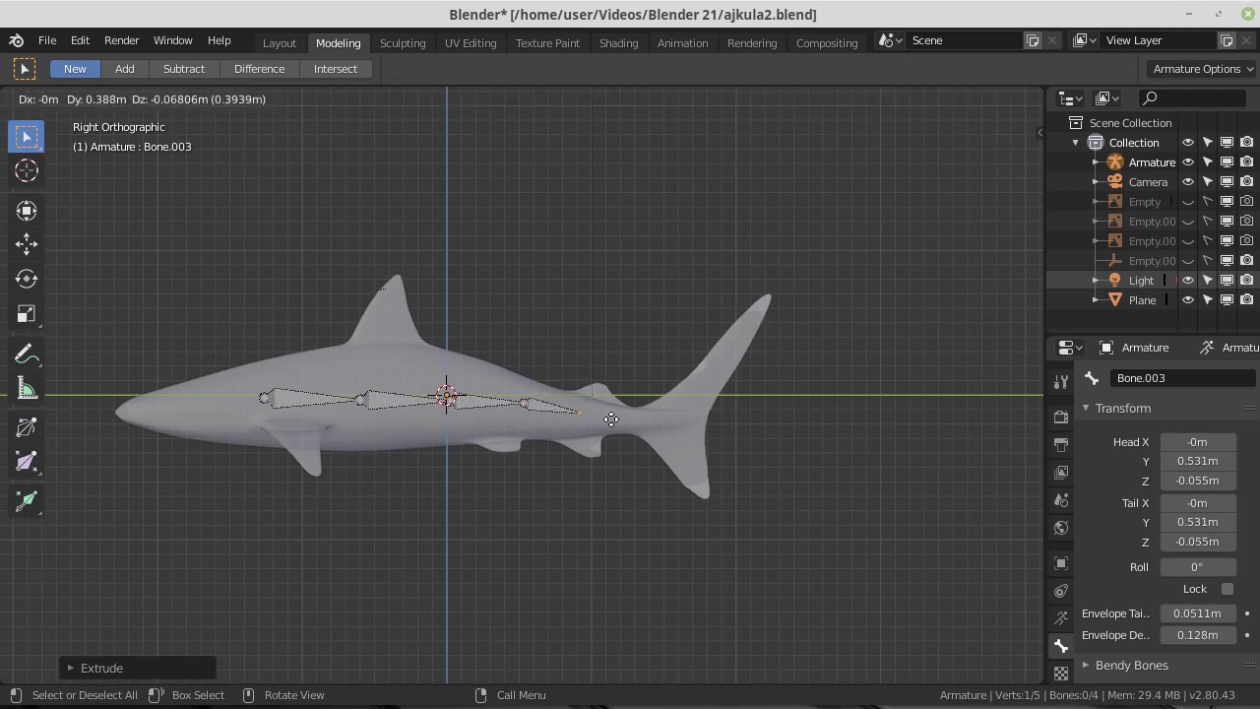
pyautogui.click(625, 418)
pyautogui.press('e')
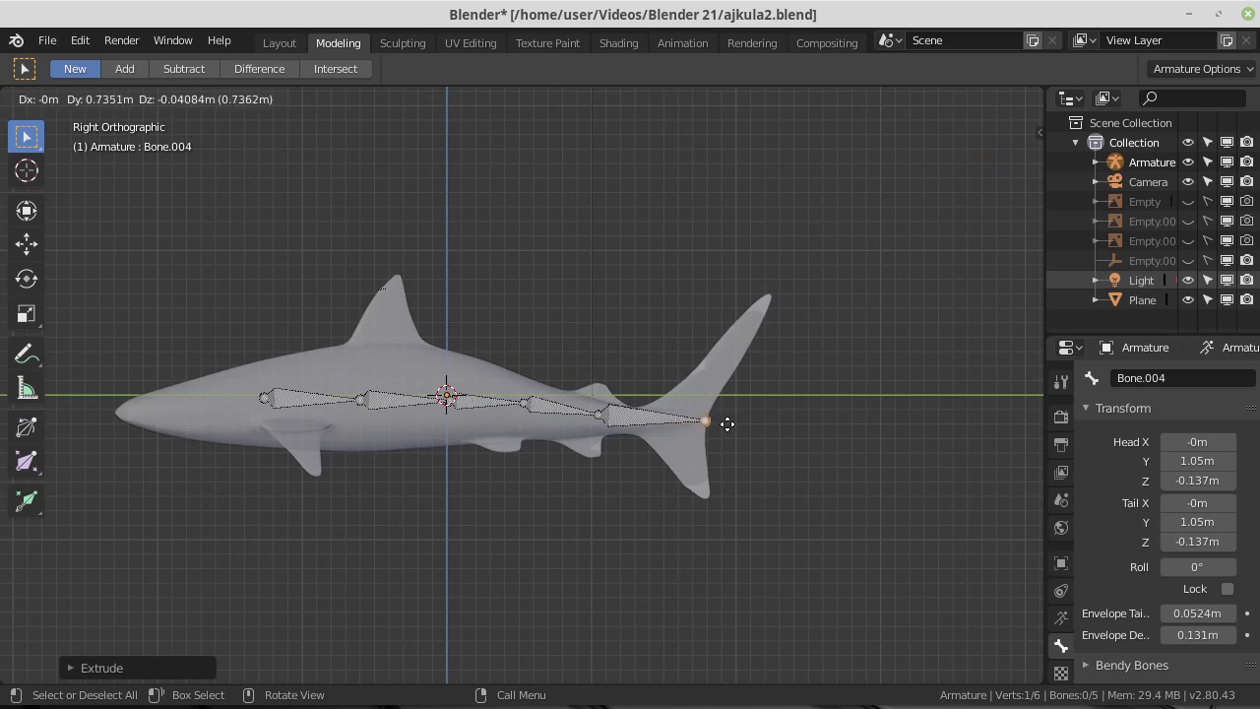
pyautogui.click(728, 423)
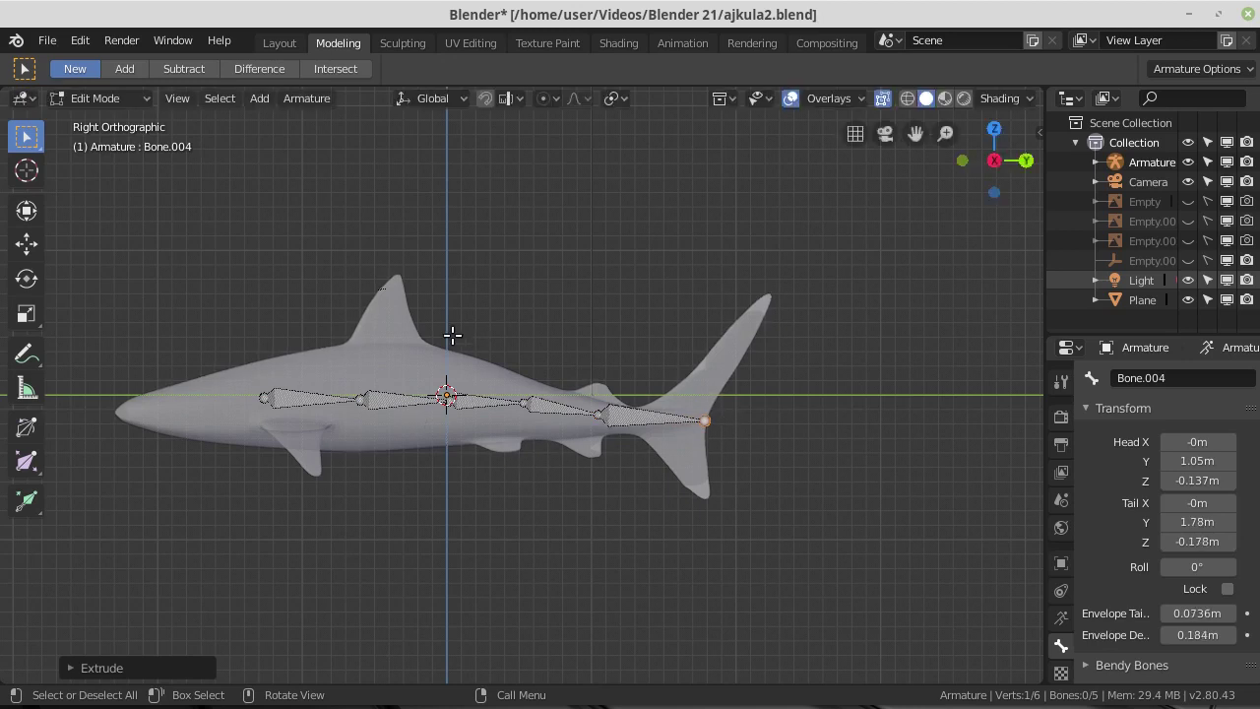
# Orbit around the shark to inspect the bone chain from several angles.
pyautogui.moveTo(272, 313)
pyautogui.mouseDown(button='middle')
pyautogui.moveTo(646, 420)
pyautogui.moveTo(690, 318)
pyautogui.moveTo(542, 345)
pyautogui.moveTo(456, 427)
pyautogui.moveTo(409, 424)
pyautogui.moveTo(365, 529)
pyautogui.mouseUp(button='middle')
pyautogui.moveTo(262, 506)
pyautogui.mouseDown(button='middle')
pyautogui.moveTo(235, 435)
pyautogui.moveTo(210, 459)
pyautogui.mouseUp(button='middle')
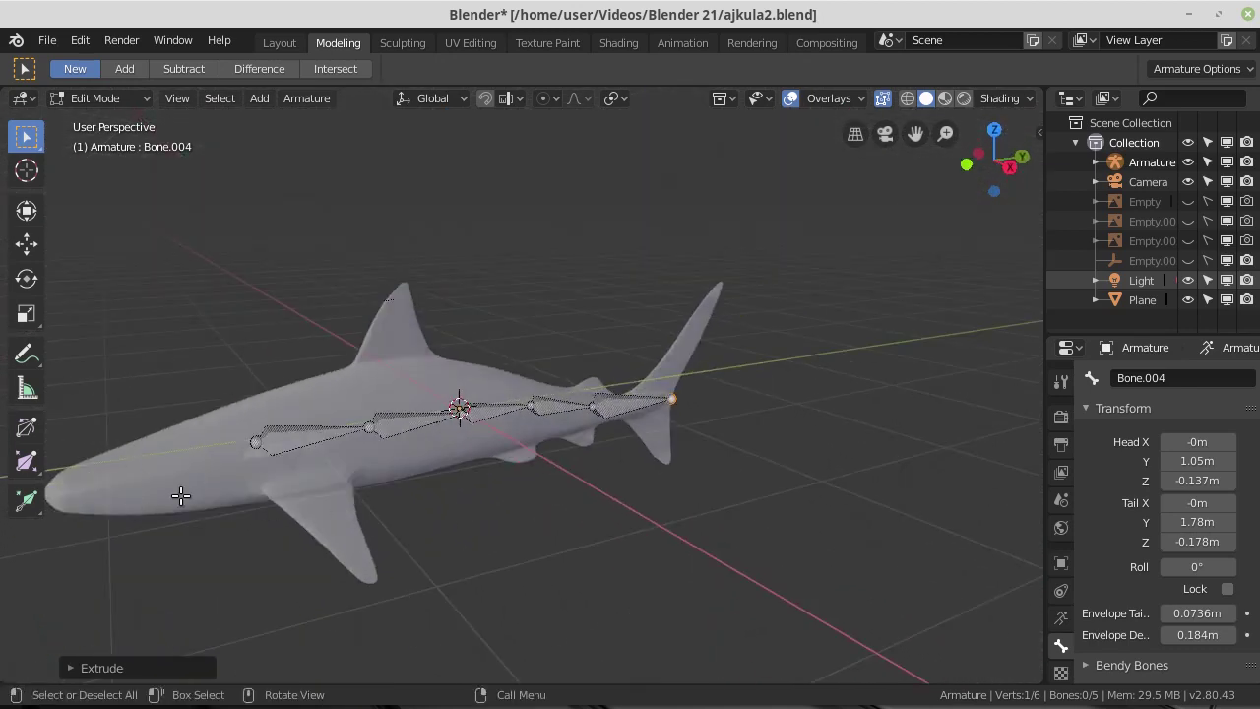
pyautogui.moveTo(191, 439)
pyautogui.mouseDown(button='middle')
pyautogui.moveTo(244, 497)
pyautogui.moveTo(422, 523)
pyautogui.moveTo(534, 427)
pyautogui.moveTo(625, 382)
pyautogui.moveTo(540, 464)
pyautogui.moveTo(380, 501)
pyautogui.moveTo(403, 495)
pyautogui.mouseUp(button='middle')
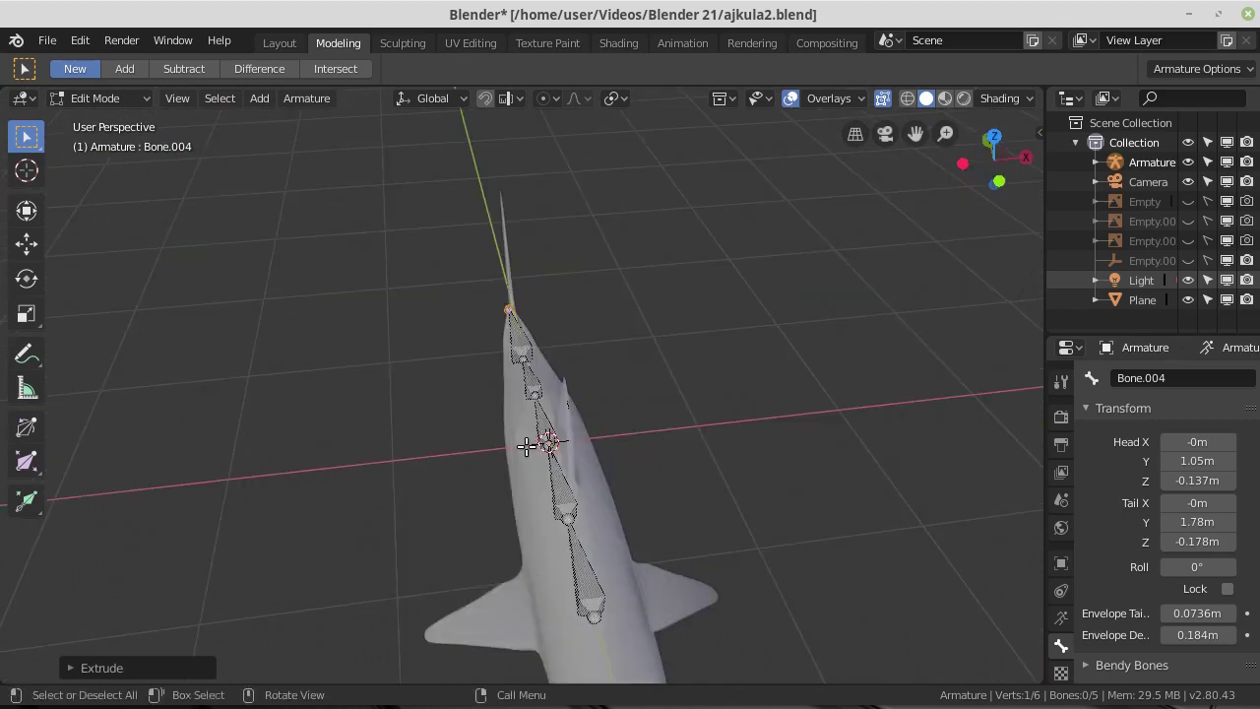
pyautogui.moveTo(533, 448); pyautogui.dragTo(356, 422, button='middle')
pyautogui.moveTo(371, 501); pyautogui.dragTo(223, 393, button='middle')
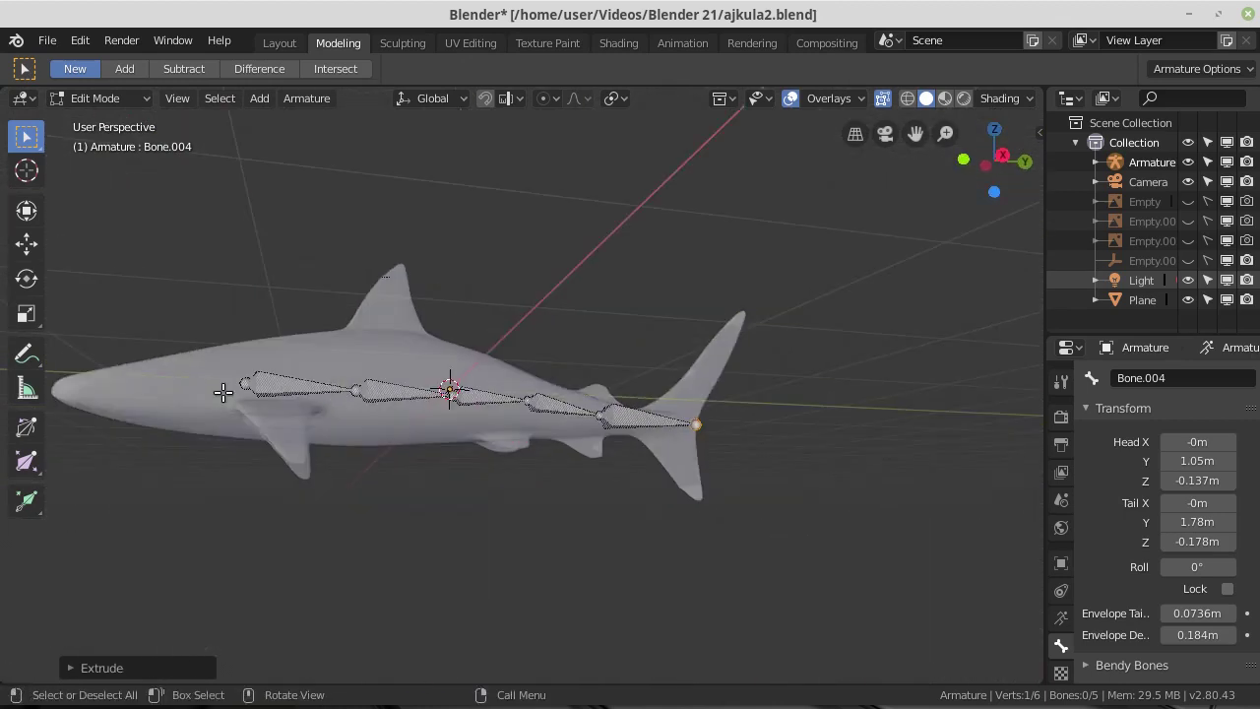
pyautogui.moveTo(385, 456); pyautogui.dragTo(309, 428, button='middle')
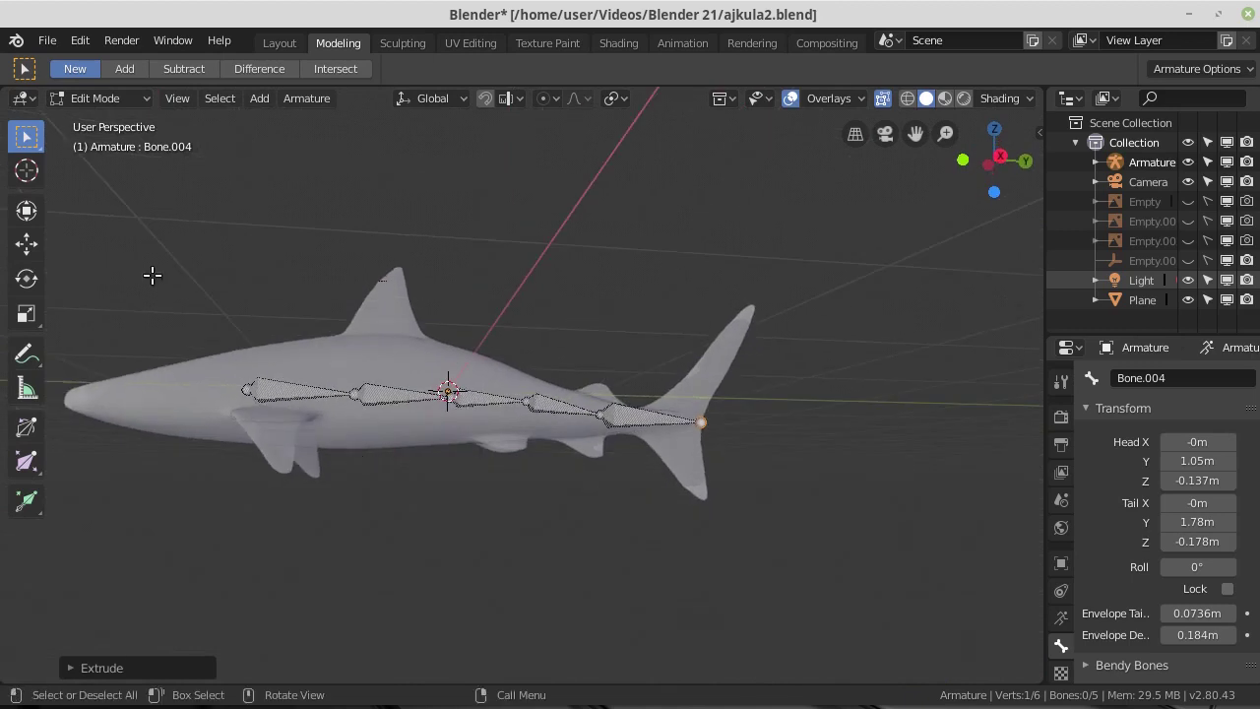
# Return to Object Mode and view the shark from slightly above.
pyautogui.click(99, 100)
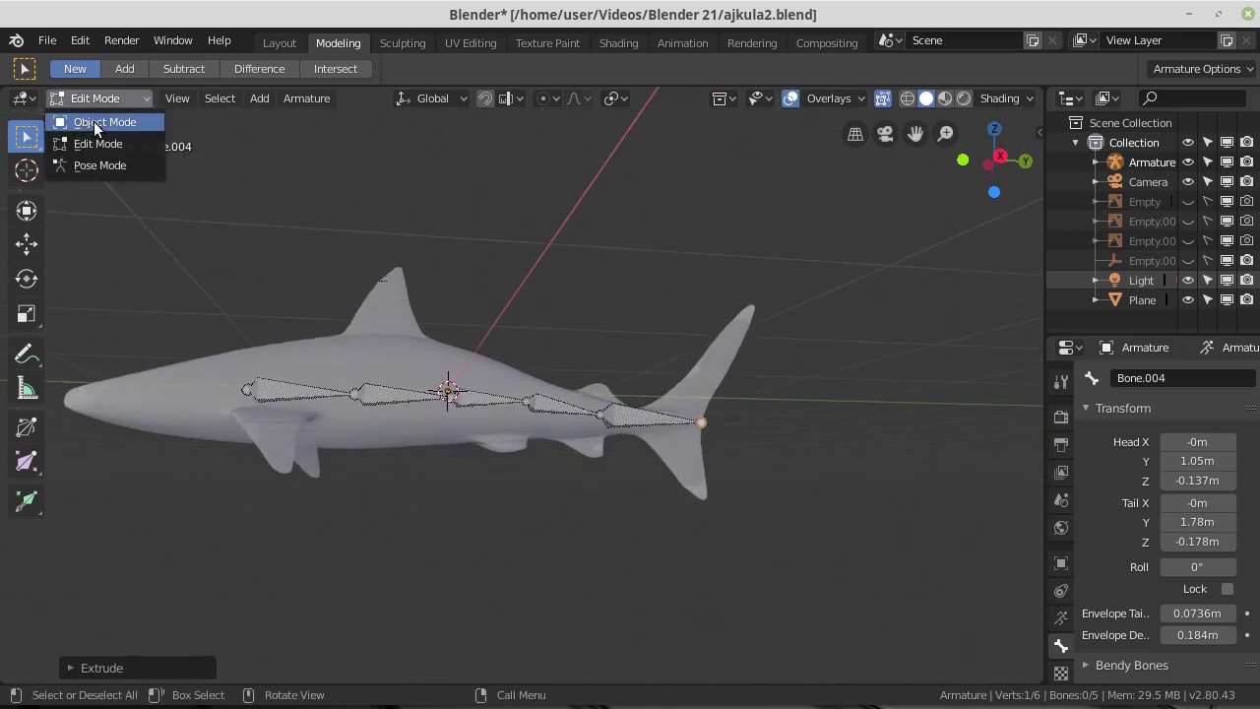
pyautogui.click(93, 121)
pyautogui.moveTo(585, 244)
pyautogui.mouseDown(button='middle')
pyautogui.moveTo(580, 301)
pyautogui.moveTo(381, 364)
pyautogui.mouseUp(button='middle')
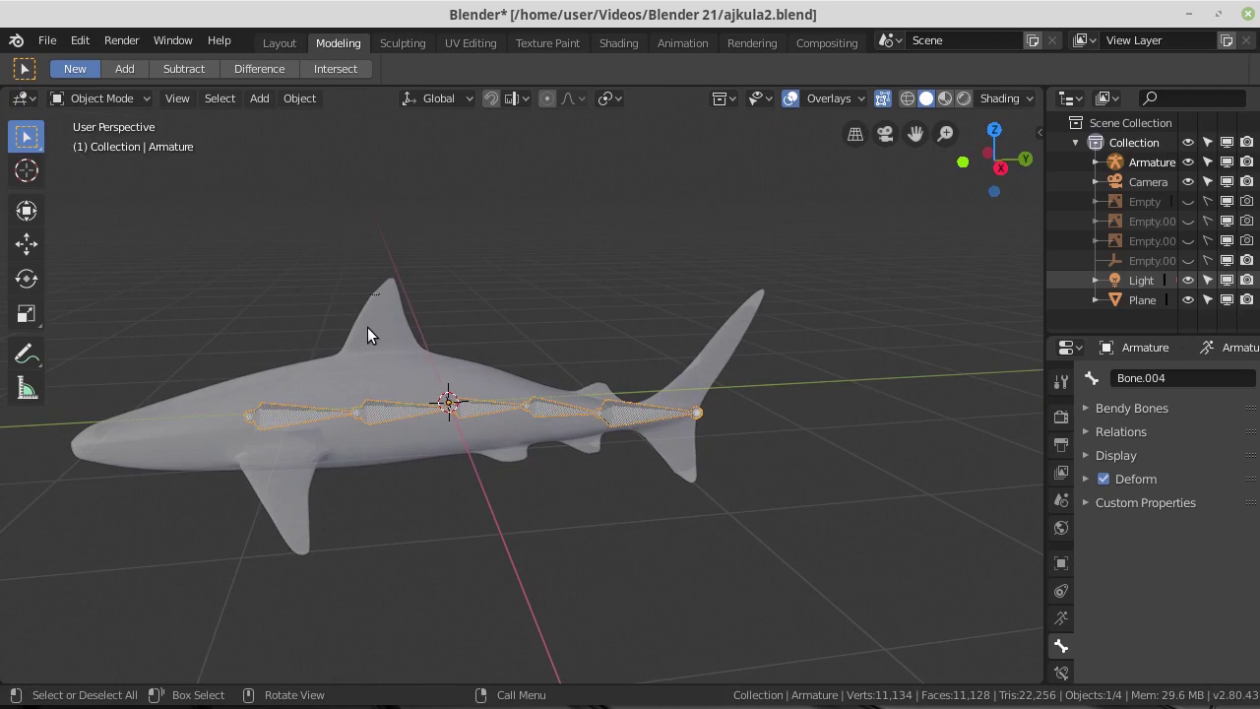
# Select the shark mesh and orbit to a near side view.
pyautogui.click(367, 327)
pyautogui.moveTo(369, 330); pyautogui.dragTo(417, 349, button='middle')
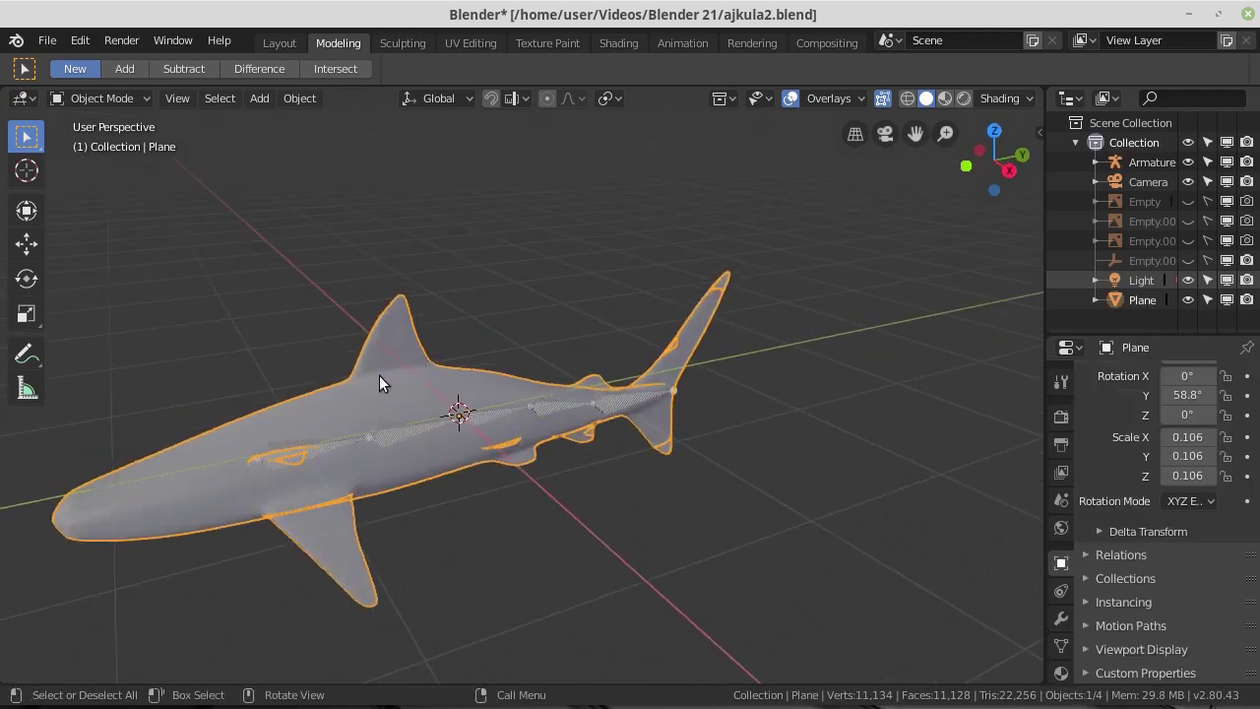
pyautogui.moveTo(374, 380); pyautogui.dragTo(293, 327, button='middle')
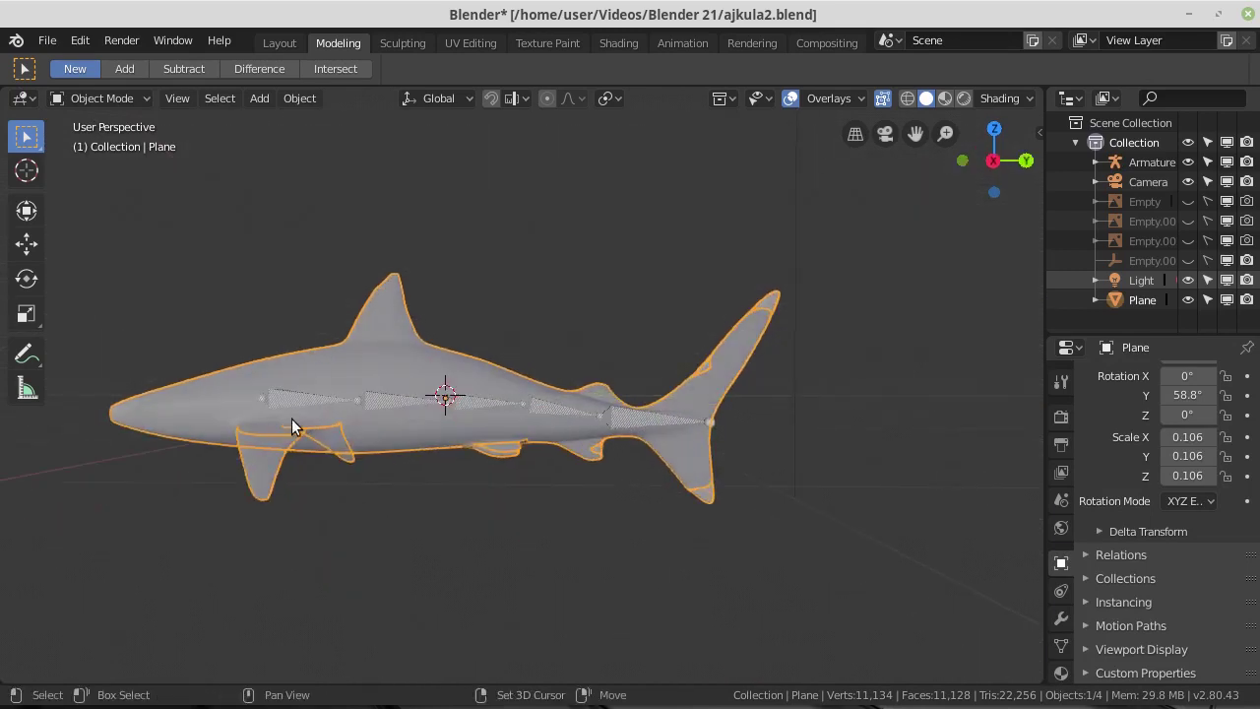
pyautogui.keyDown('shift'); pyautogui.click(277, 396); pyautogui.keyUp('shift')
pyautogui.click(361, 357)
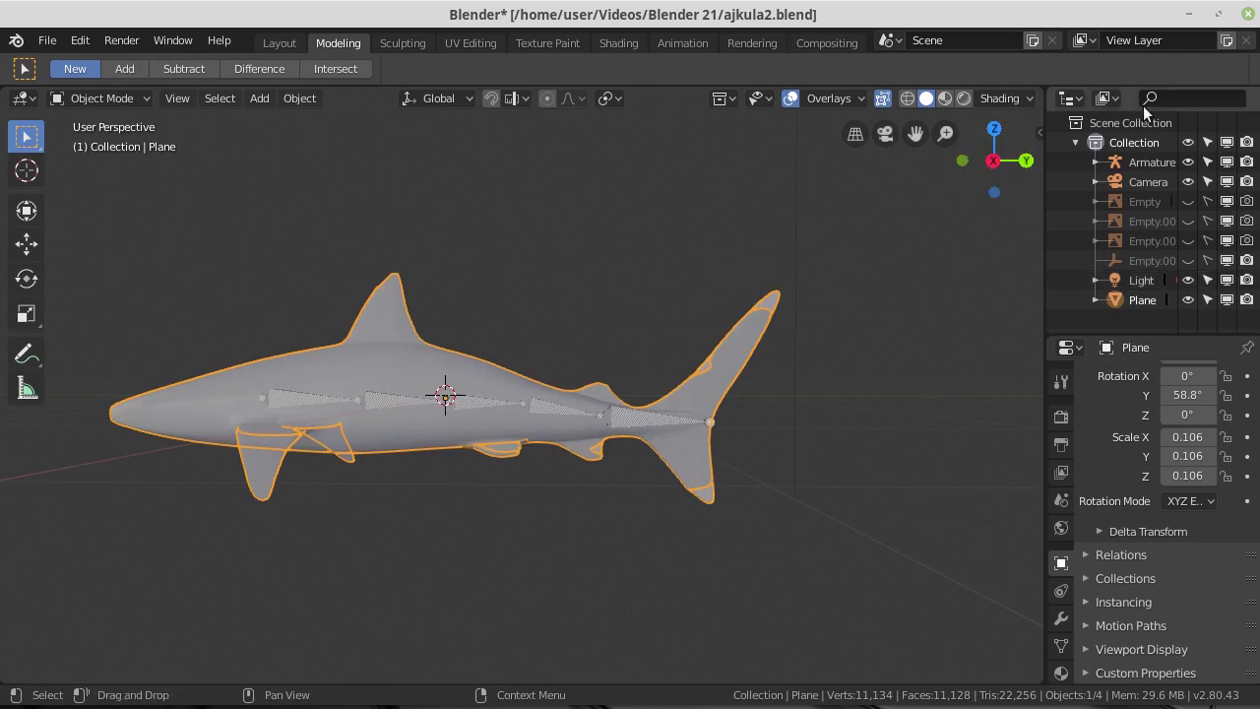
# Select the armature and the shark mesh together, making the armature active.
pyautogui.click(1189, 162)
pyautogui.click(1188, 163)
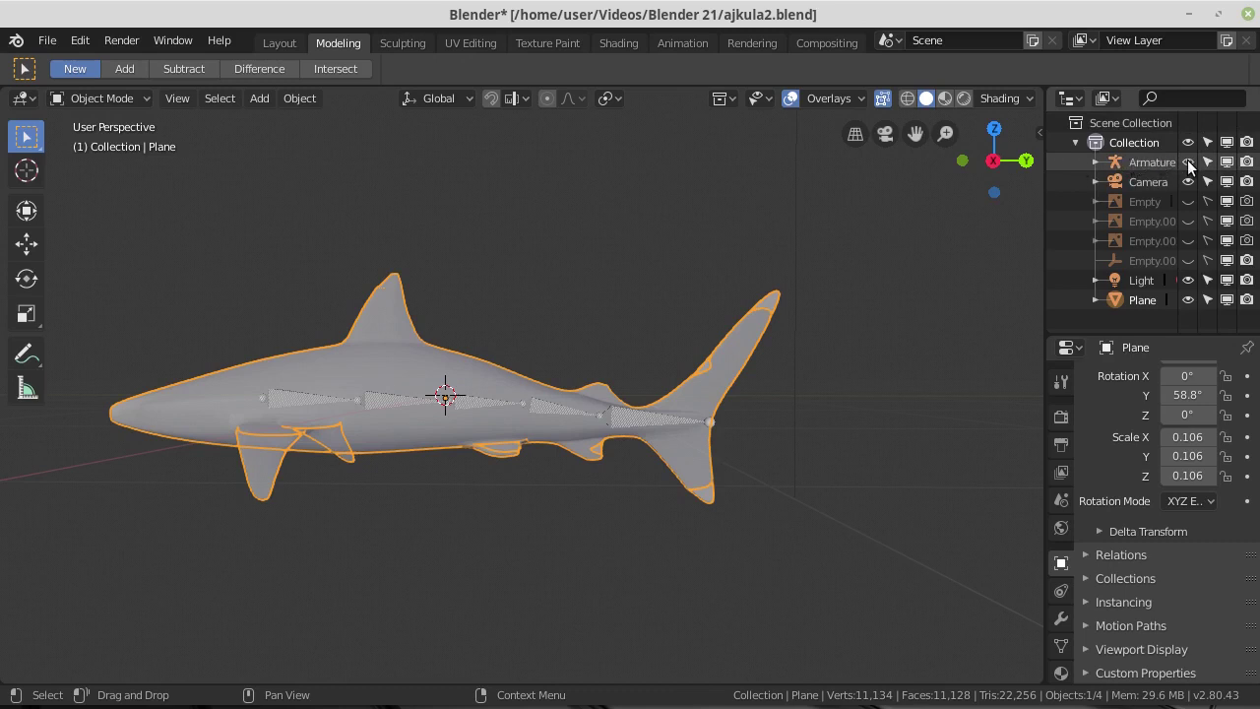
pyautogui.click(1135, 163)
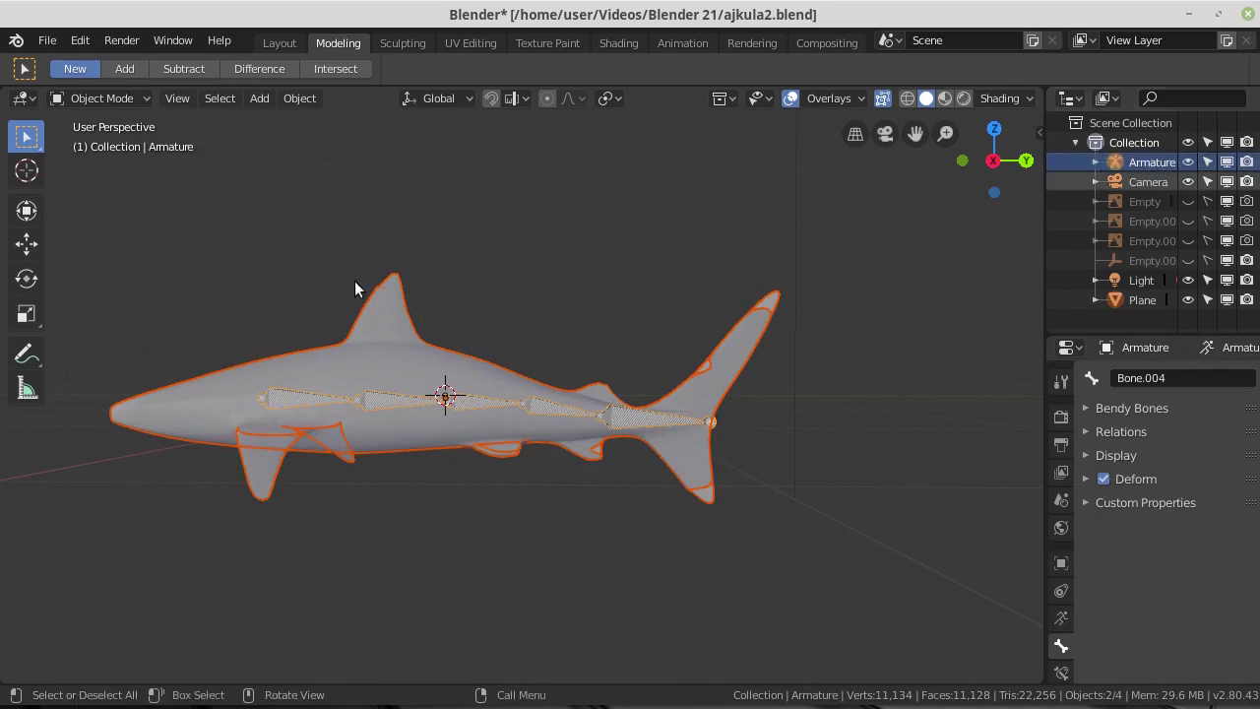
pyautogui.click(380, 301)
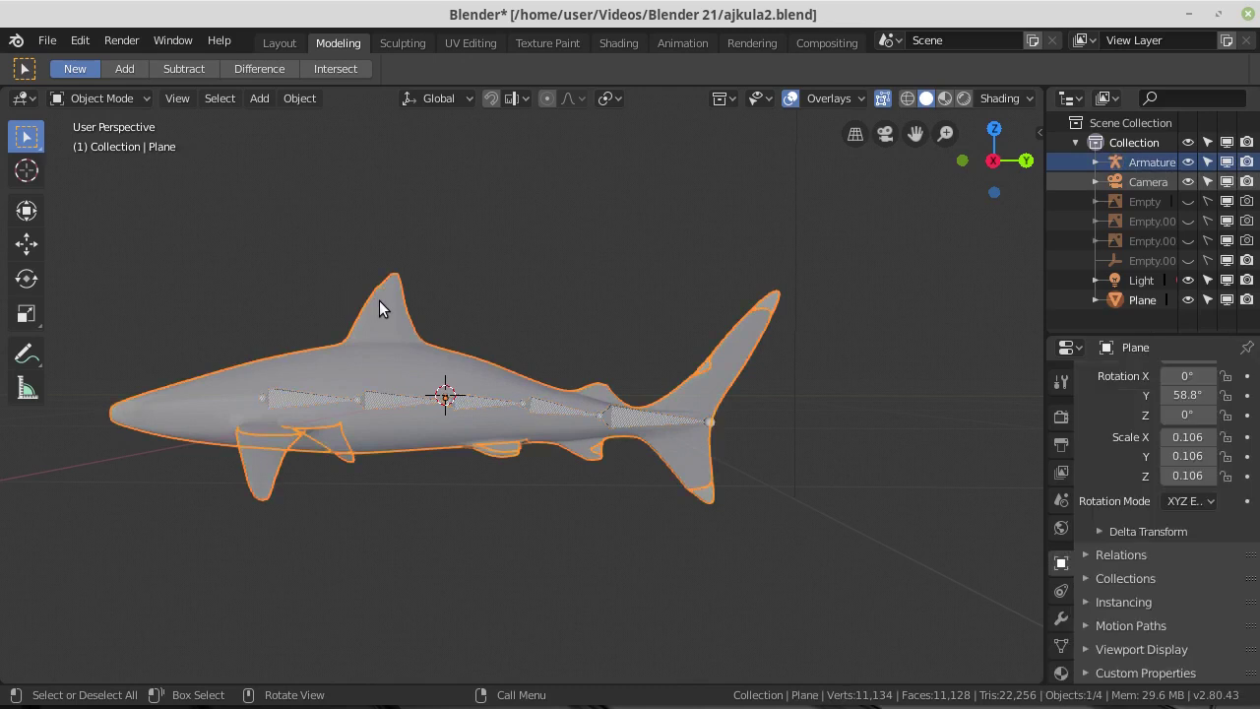
pyautogui.moveTo(345, 357)
pyautogui.mouseDown(button='middle')
pyautogui.moveTo(428, 417)
pyautogui.moveTo(598, 424)
pyautogui.moveTo(750, 348)
pyautogui.moveTo(750, 378)
pyautogui.moveTo(722, 400)
pyautogui.moveTo(485, 408)
pyautogui.moveTo(414, 394)
pyautogui.mouseUp(button='middle')
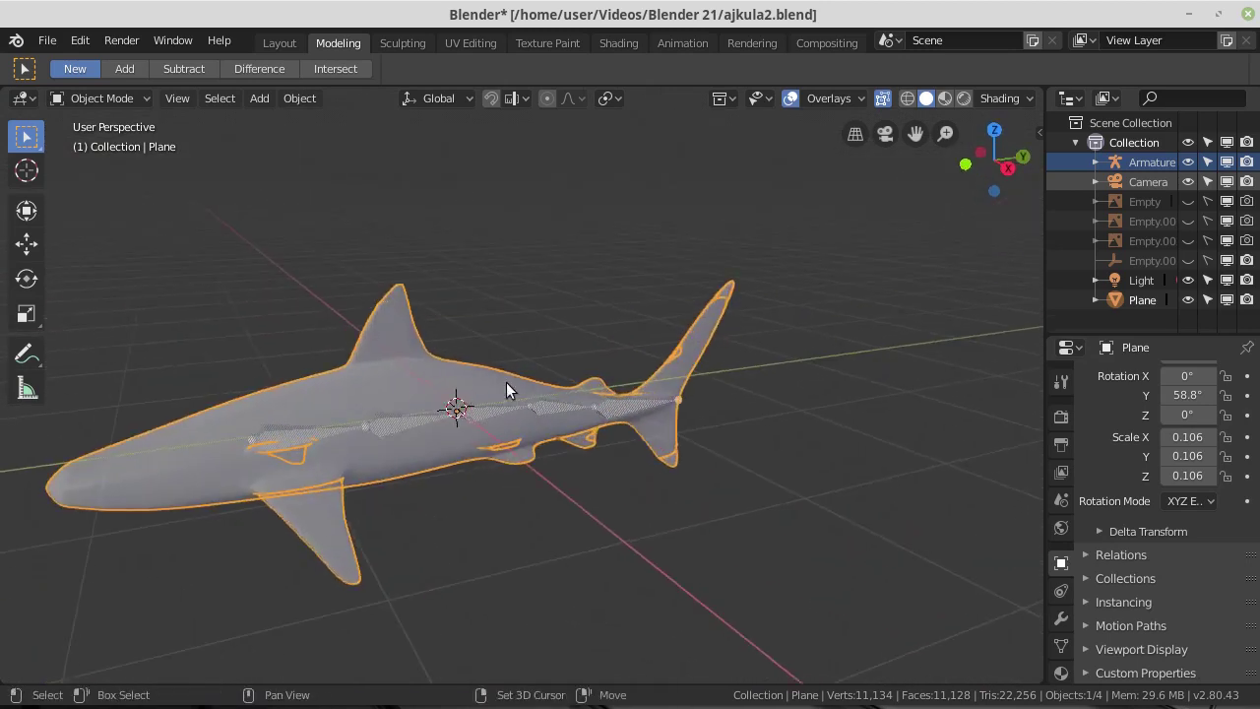
pyautogui.keyDown('ctrl'); pyautogui.click(1140, 166); pyautogui.keyUp('ctrl')
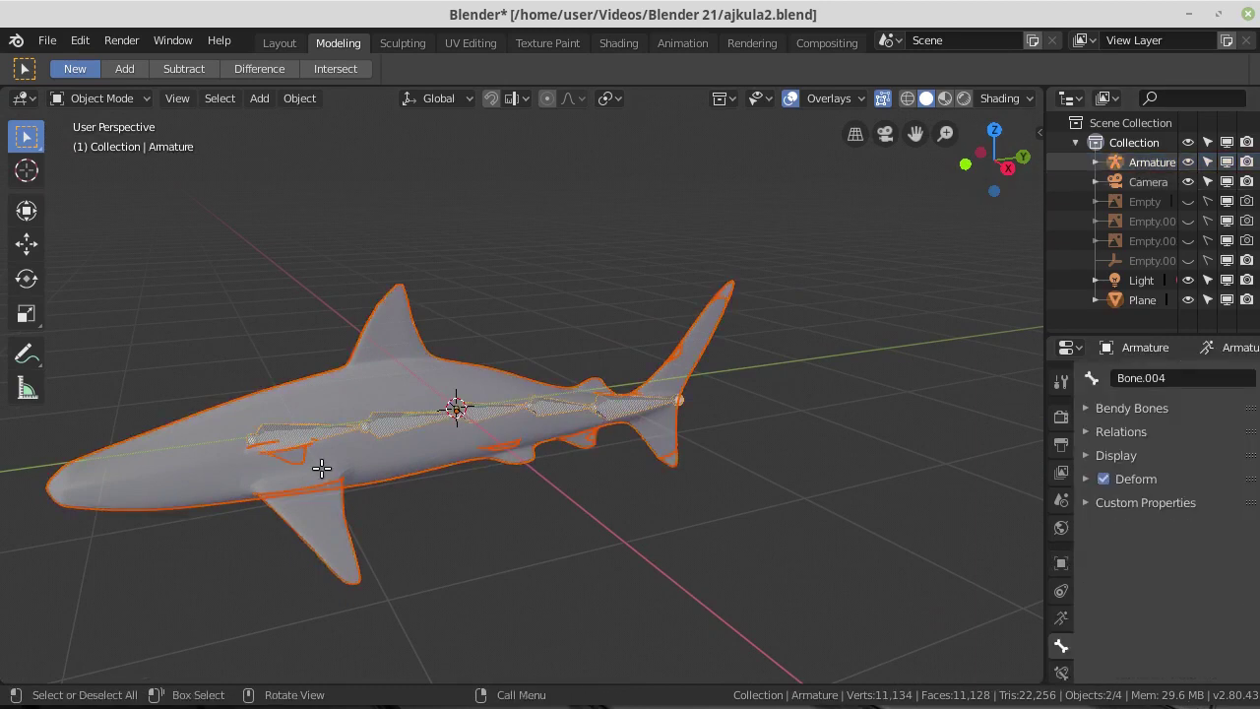
# Parent the shark to the armature with Armature Deform, With Automatic Weights, then select the armature alone.
pyautogui.press('ctrl')
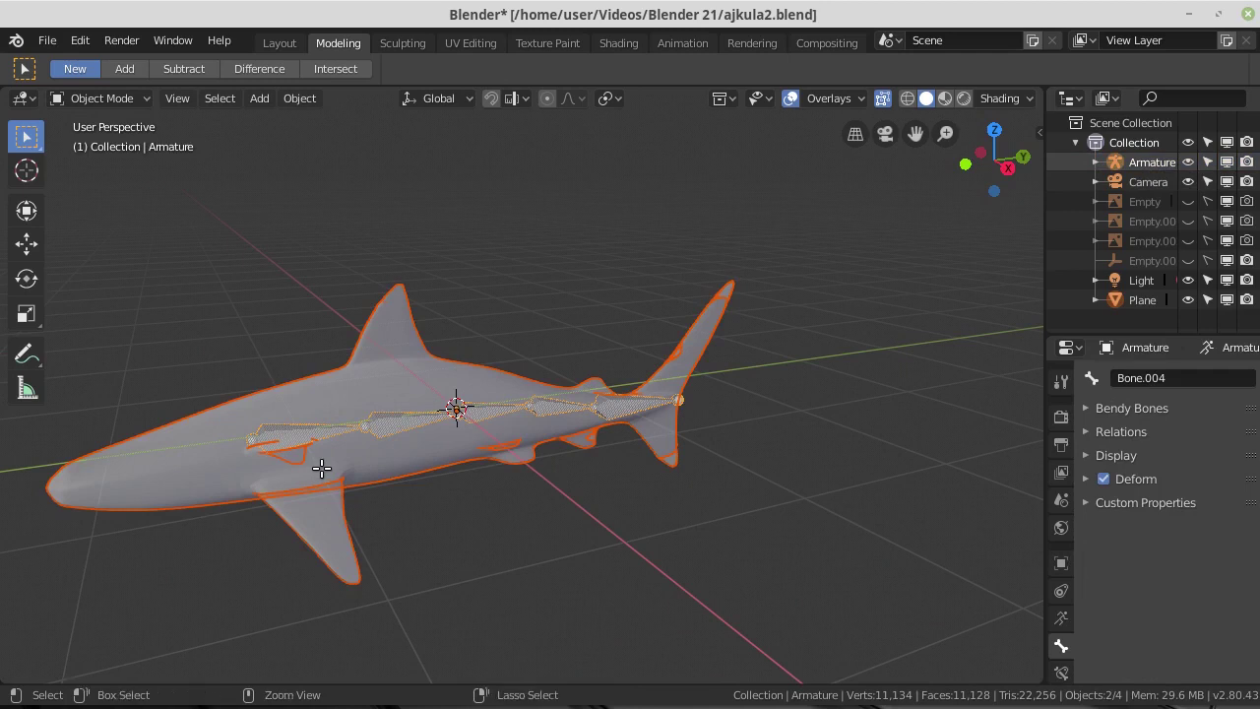
pyautogui.hotkey('ctrl', 'p')
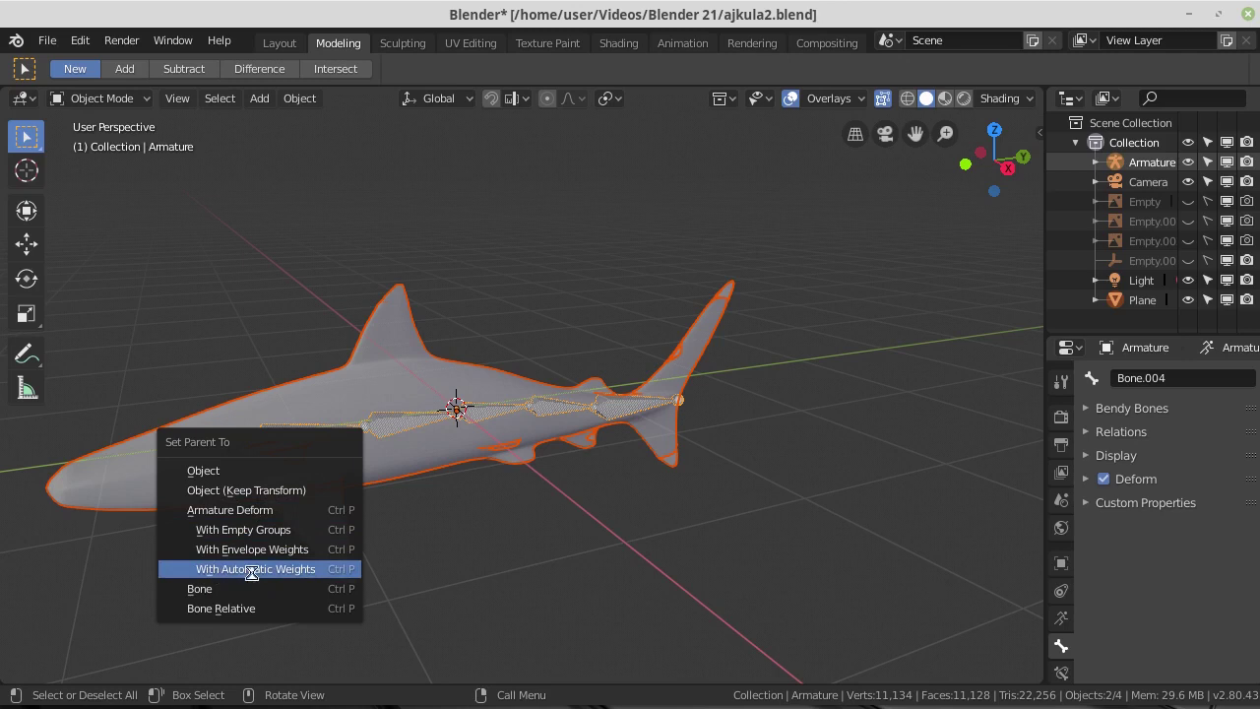
pyautogui.click(251, 571)
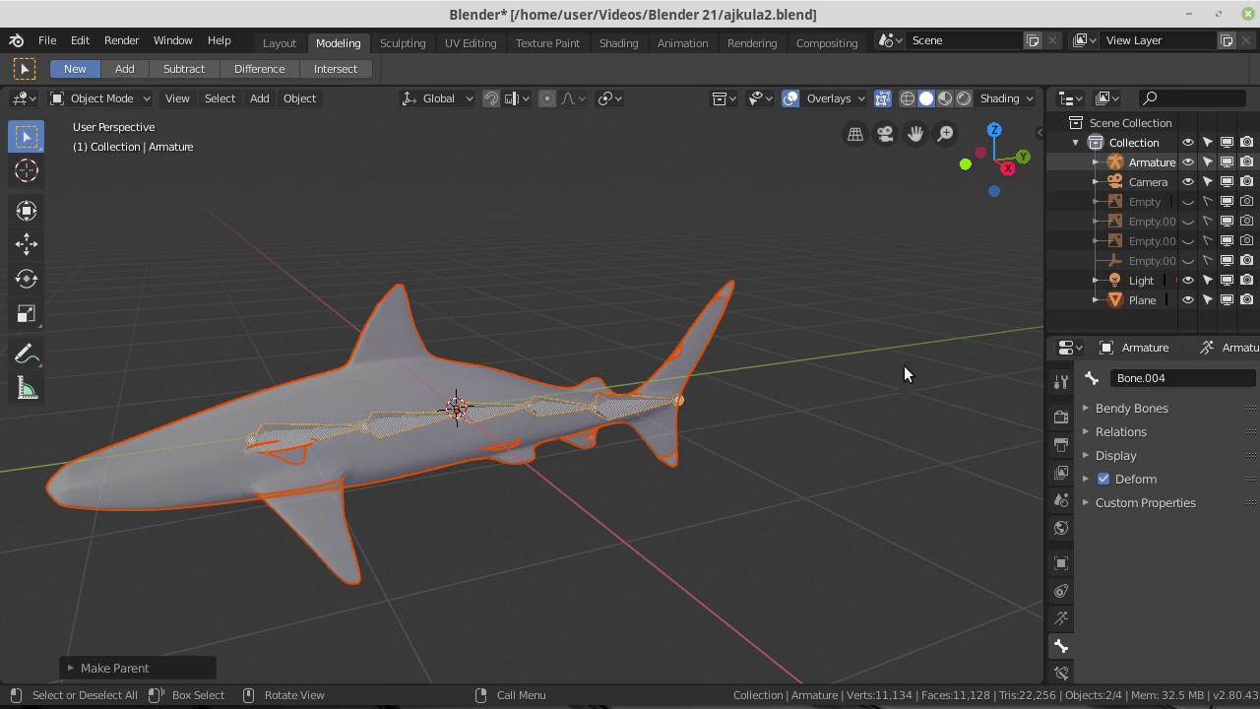
pyautogui.click(1147, 162)
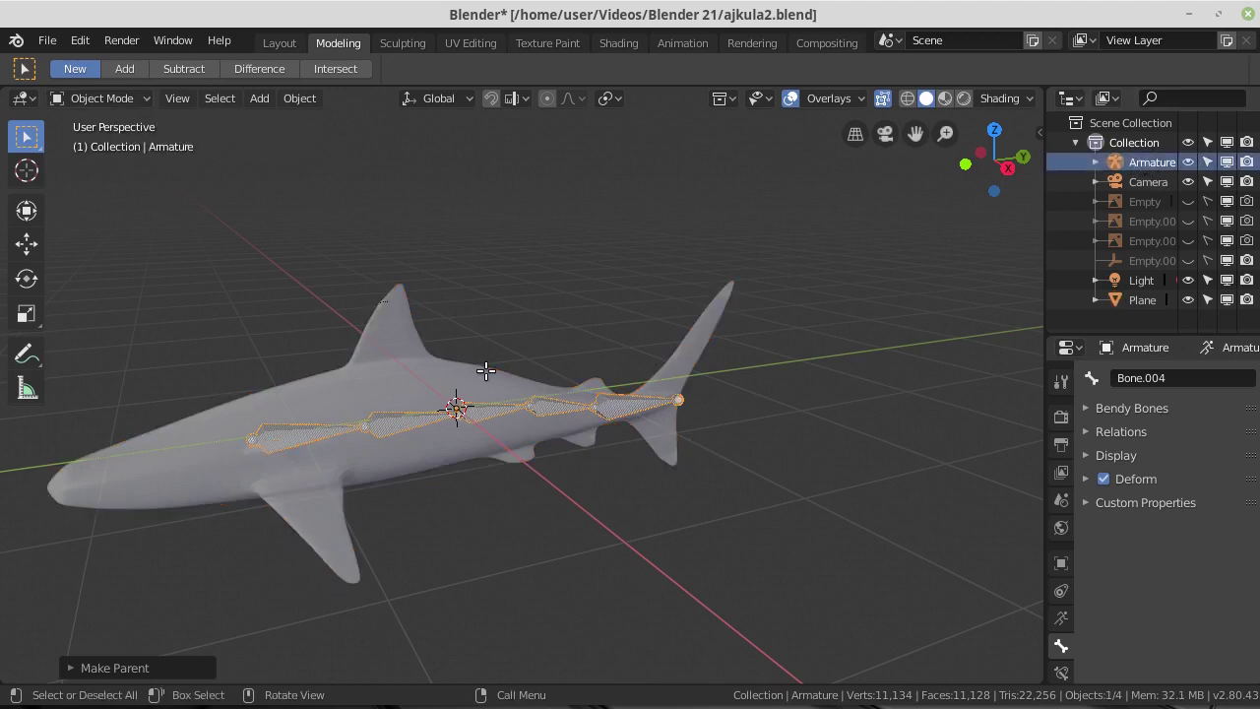
# Enter Pose Mode and rotate the tail-end bone sideways in top view.
pyautogui.click(126, 100)
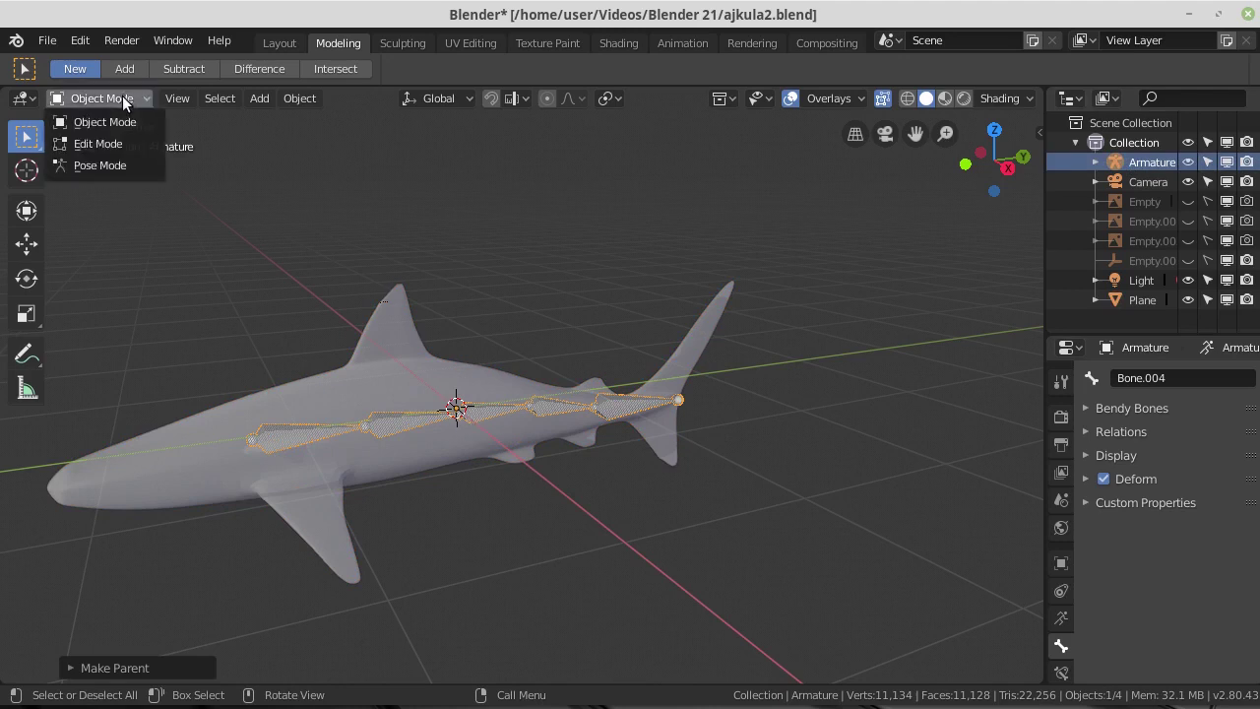
pyautogui.click(113, 166)
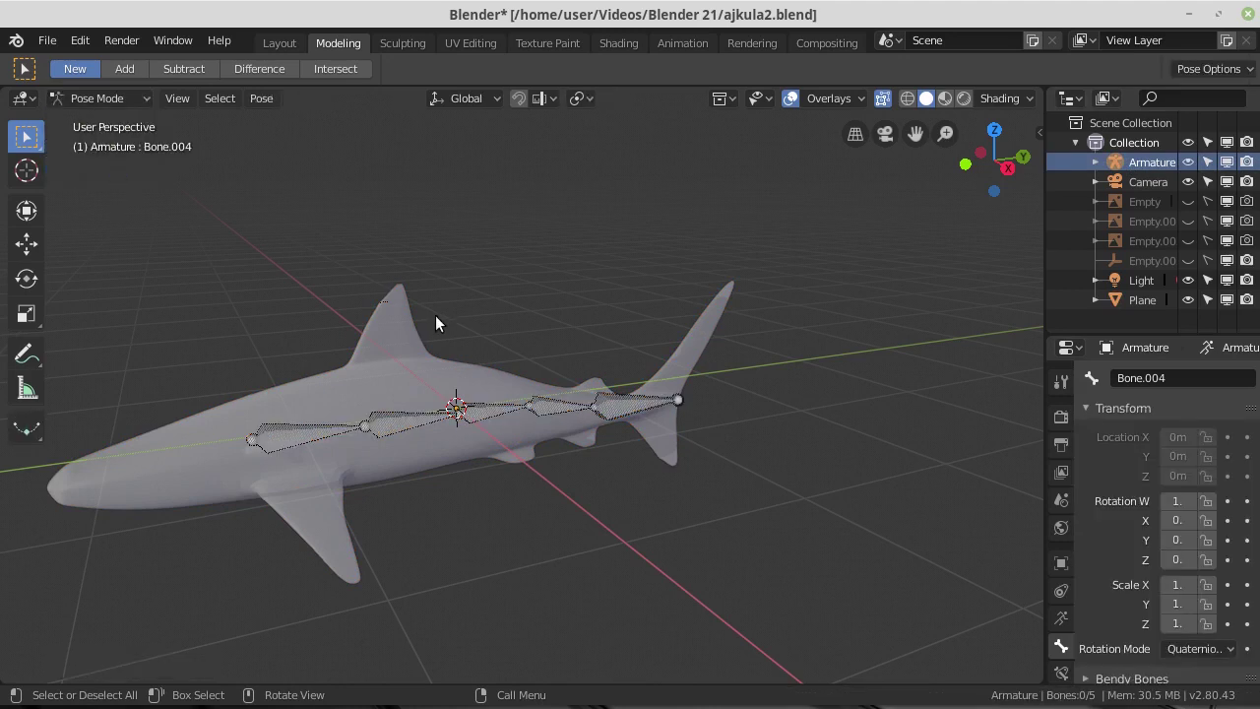
pyautogui.click(619, 405)
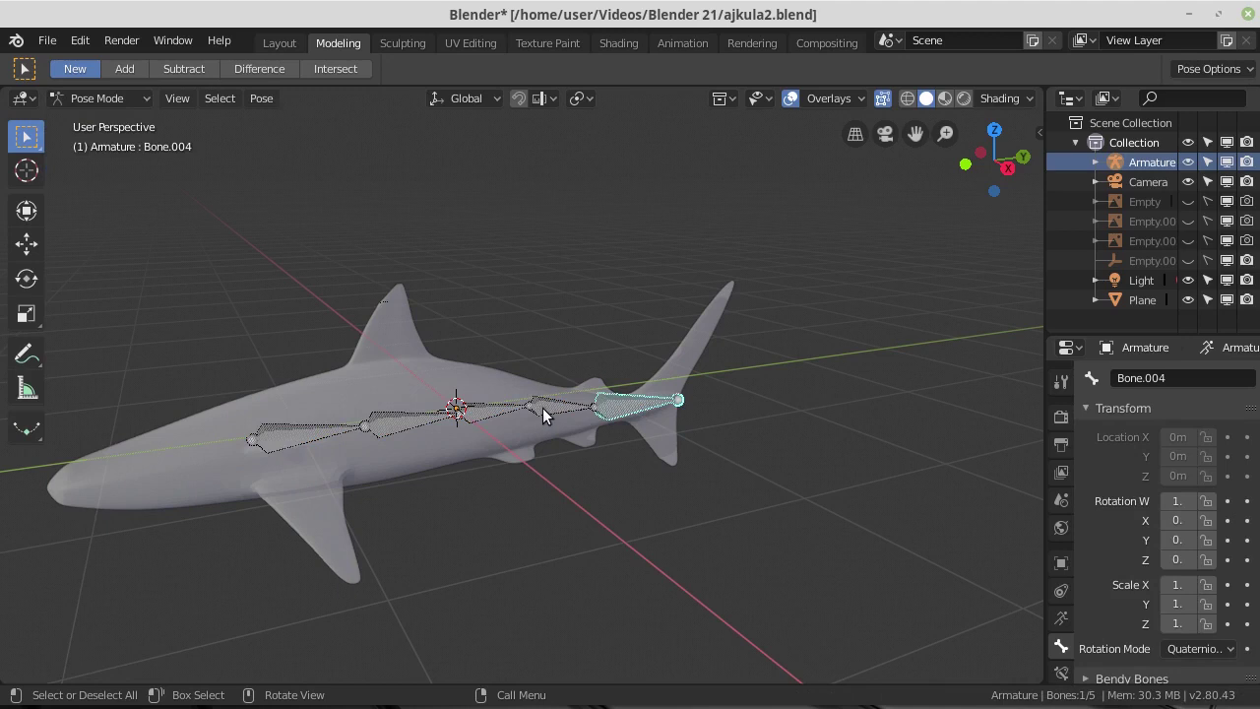
pyautogui.moveTo(546, 422); pyautogui.dragTo(644, 494, button='middle')
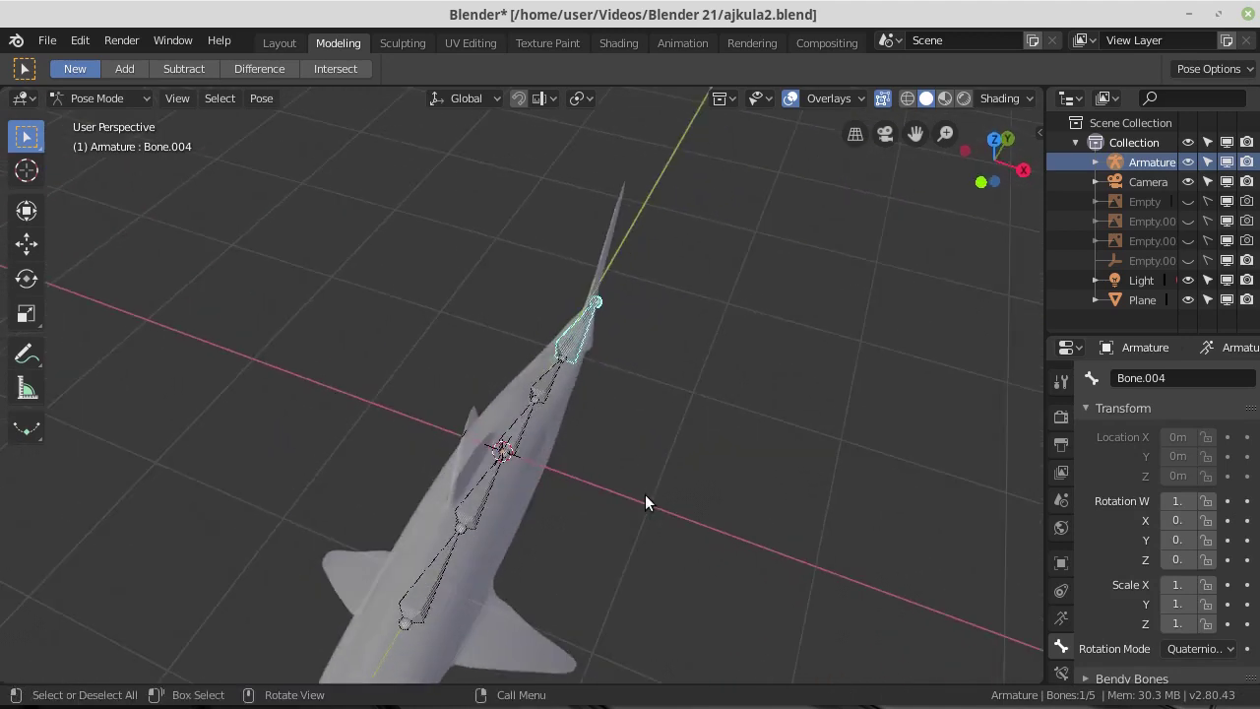
pyautogui.press('KP_7')
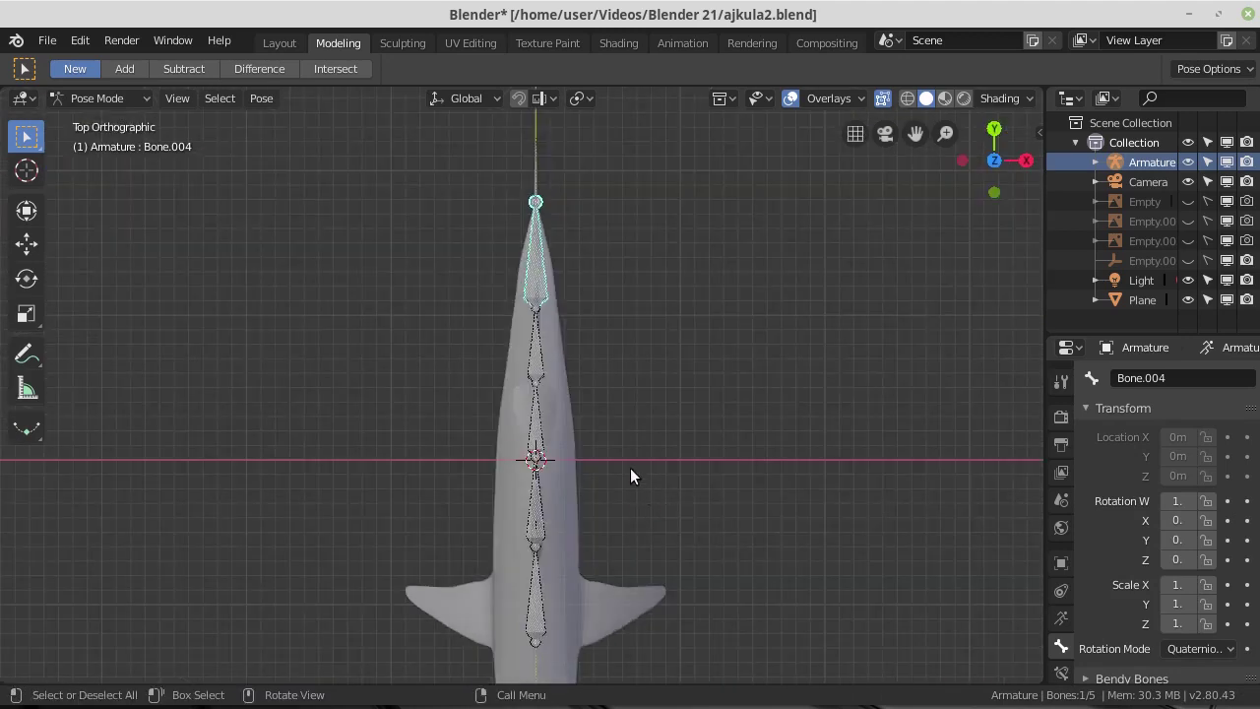
pyautogui.press('r')
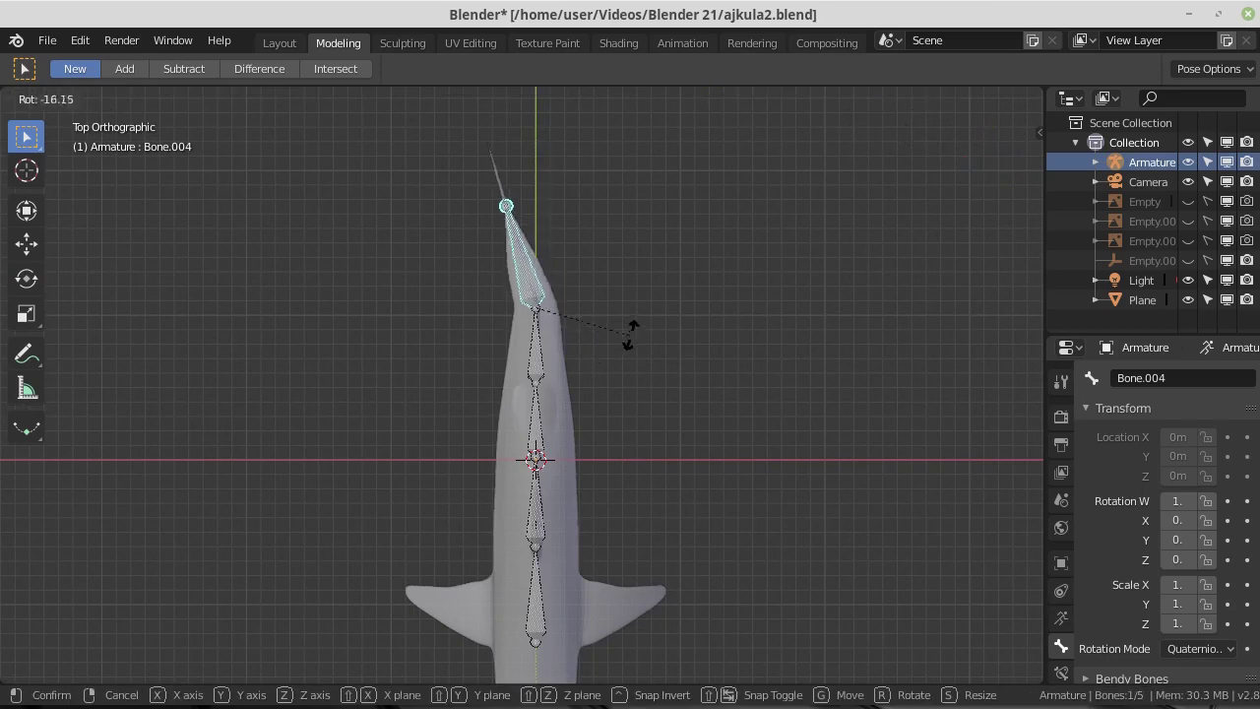
pyautogui.click(630, 320)
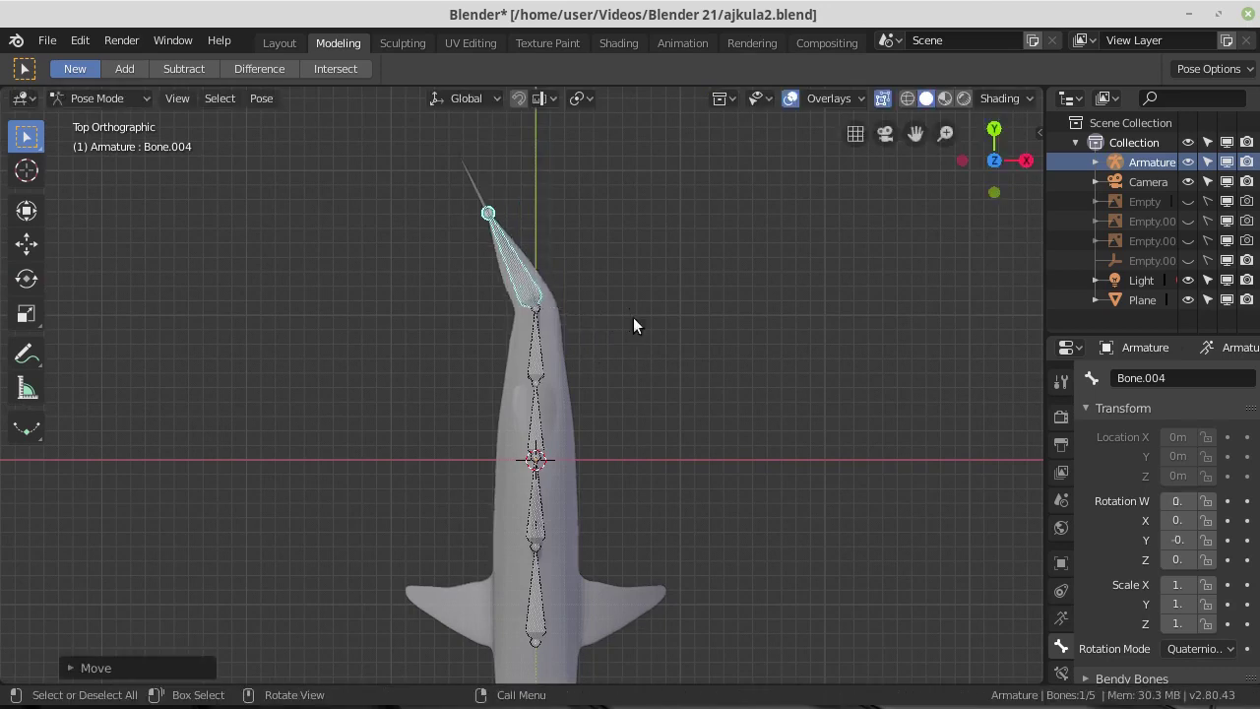
# Rotate Bone.003 and Bone.002 to continue the body's sideways curve.
pyautogui.click(535, 372)
pyautogui.press('r')
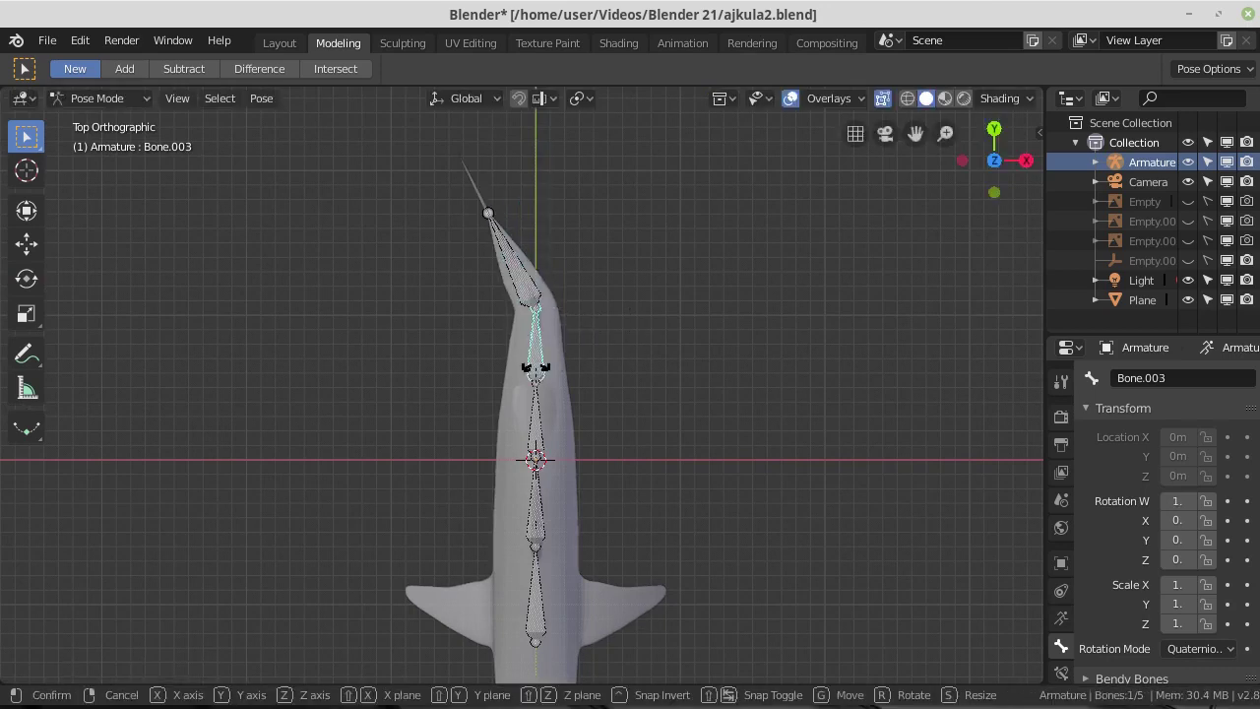
pyautogui.click(527, 356)
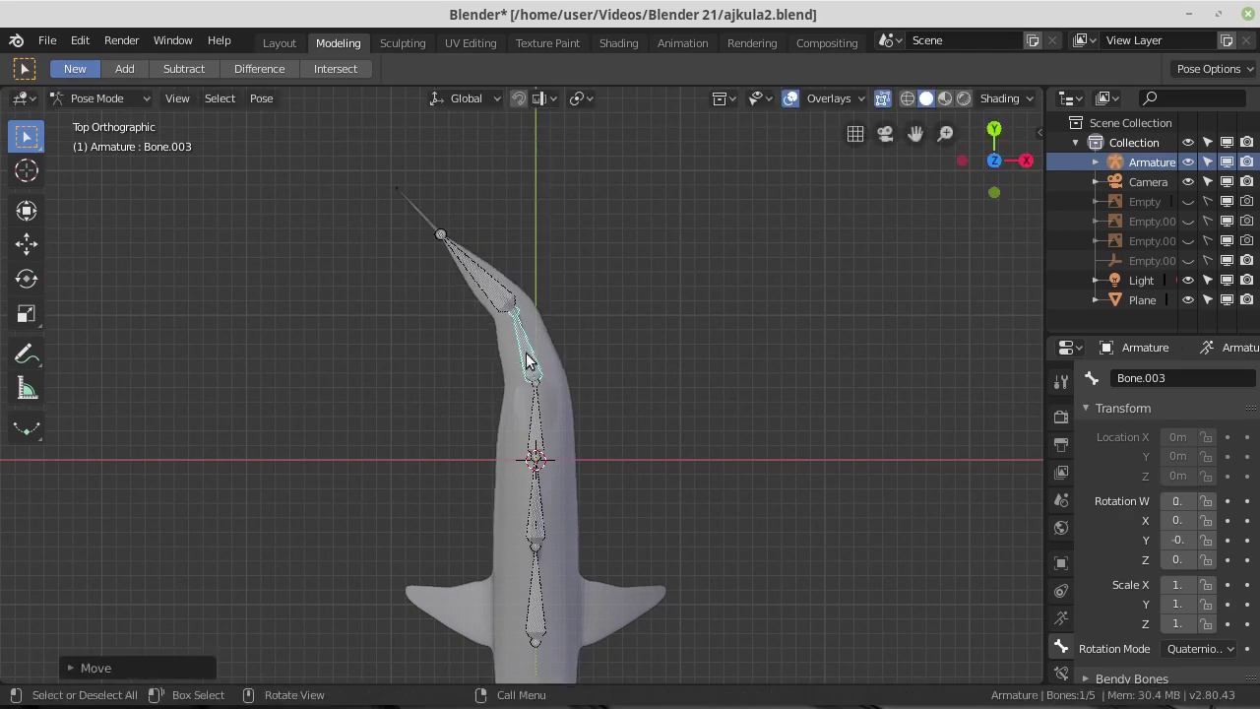
pyautogui.click(532, 423)
pyautogui.press('r')
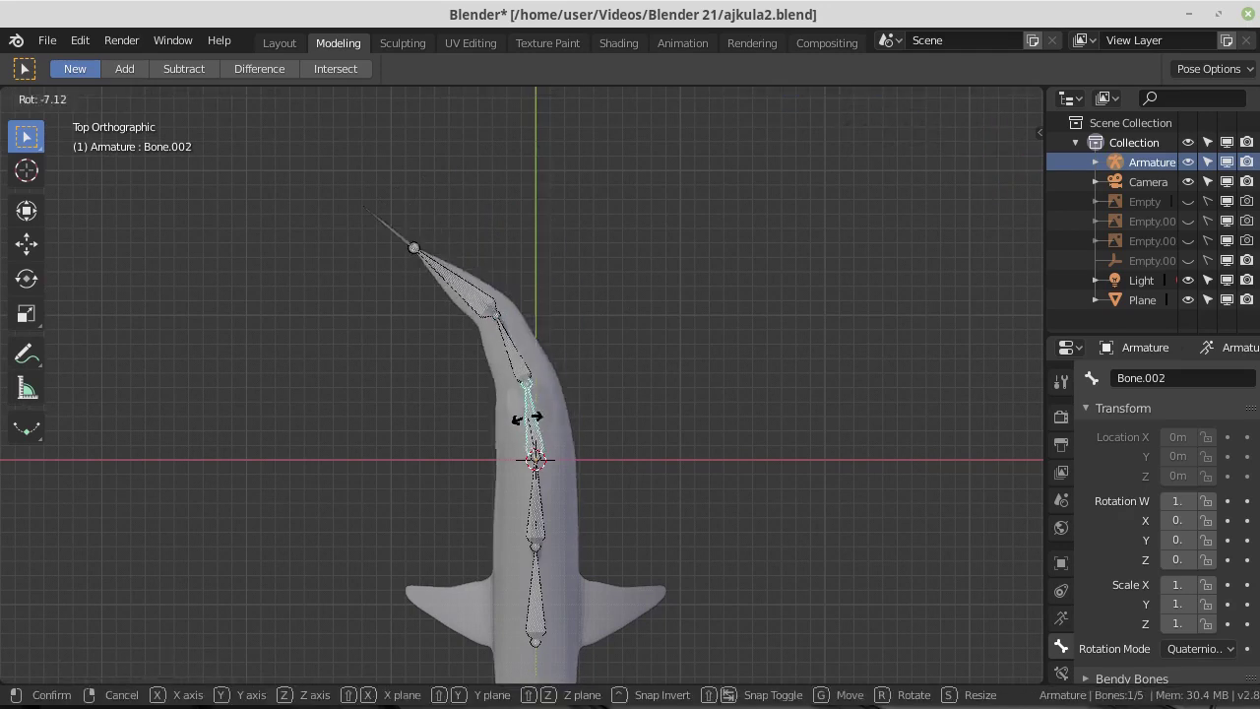
pyautogui.click(524, 419)
pyautogui.press('KP_5')
pyautogui.moveTo(627, 453)
pyautogui.mouseDown(button='middle')
pyautogui.moveTo(566, 408)
pyautogui.moveTo(526, 314)
pyautogui.moveTo(543, 292)
pyautogui.moveTo(611, 270)
pyautogui.moveTo(701, 264)
pyautogui.moveTo(719, 273)
pyautogui.moveTo(754, 363)
pyautogui.moveTo(616, 384)
pyautogui.moveTo(504, 350)
pyautogui.moveTo(439, 468)
pyautogui.moveTo(649, 499)
pyautogui.moveTo(735, 386)
pyautogui.moveTo(762, 418)
pyautogui.moveTo(560, 501)
pyautogui.moveTo(515, 549)
pyautogui.moveTo(532, 554)
pyautogui.moveTo(561, 538)
pyautogui.moveTo(499, 463)
pyautogui.mouseUp(button='middle')
# Return to Object Mode with the shark mesh selected and check the camera view.
pyautogui.hotkey('ctrl', 'Tab')
pyautogui.click(439, 469)
pyautogui.press('KP_0')
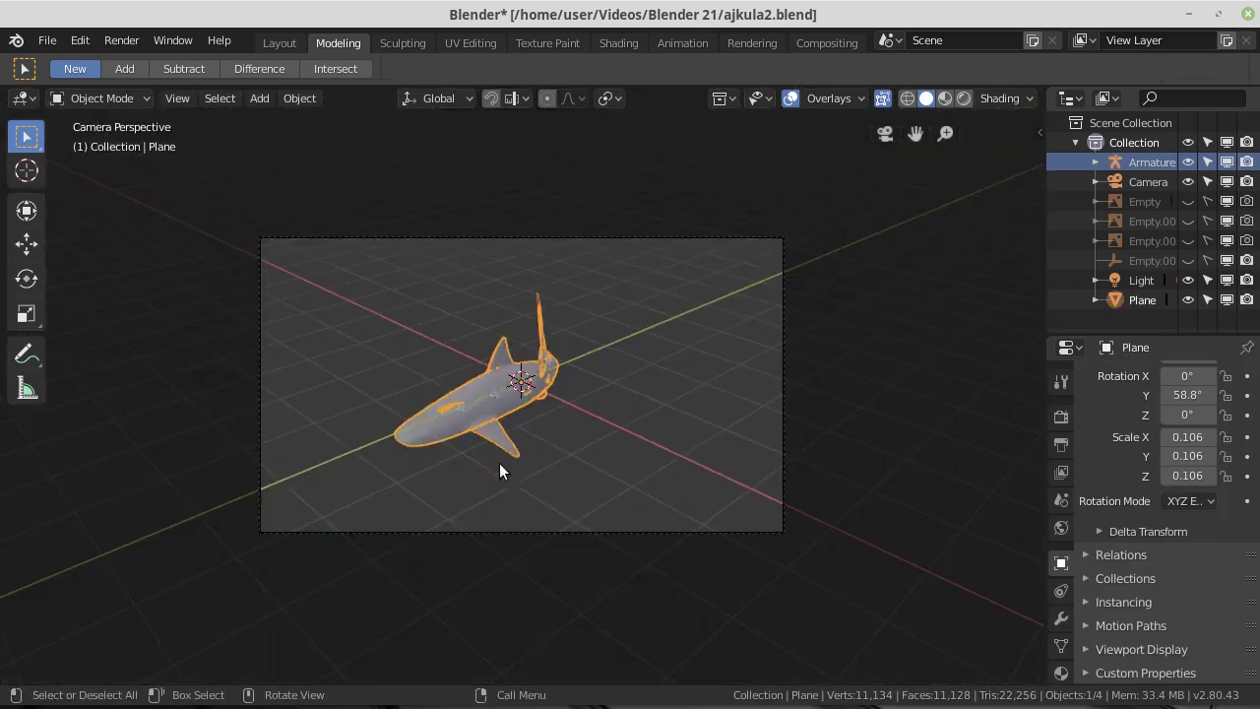
pyautogui.scroll(1, 510, 419)
pyautogui.scroll(3, 510, 418)
pyautogui.moveTo(510, 418)
pyautogui.mouseDown(button='middle')
pyautogui.moveTo(597, 461)
pyautogui.moveTo(491, 434)
pyautogui.mouseUp(button='middle')
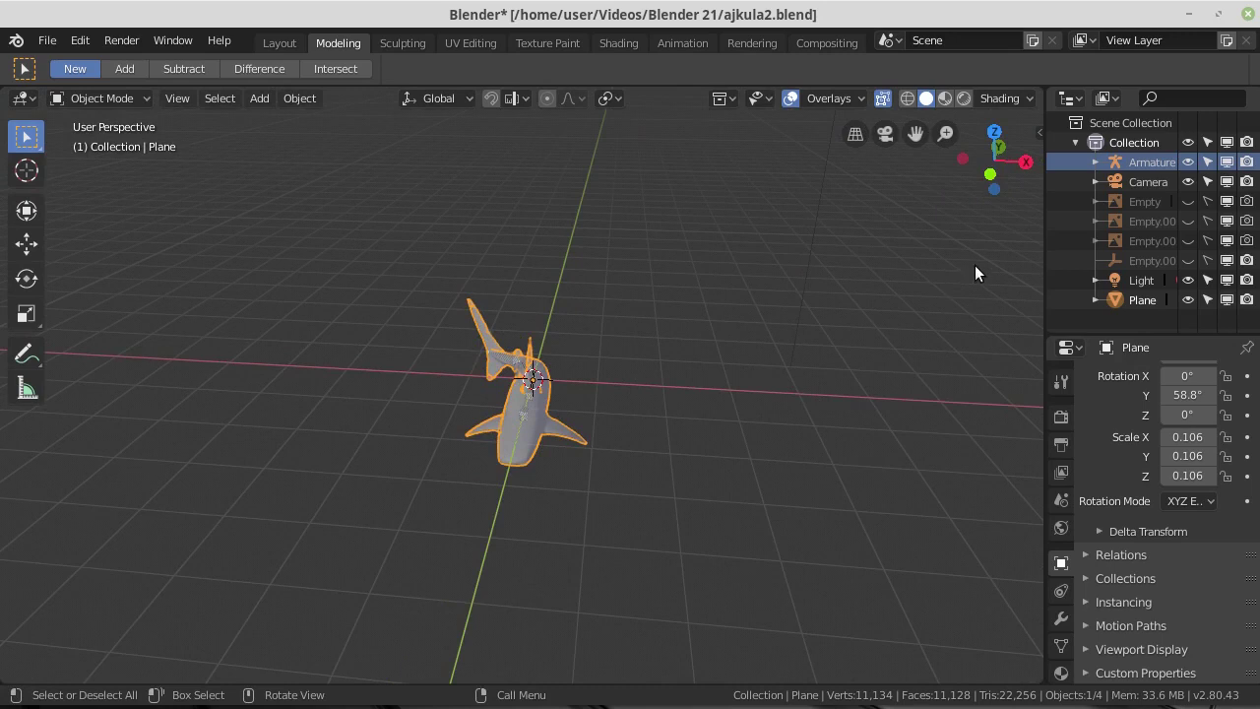
# Switch the render engine from Eevee to Cycles in Render properties.
pyautogui.click(1060, 421)
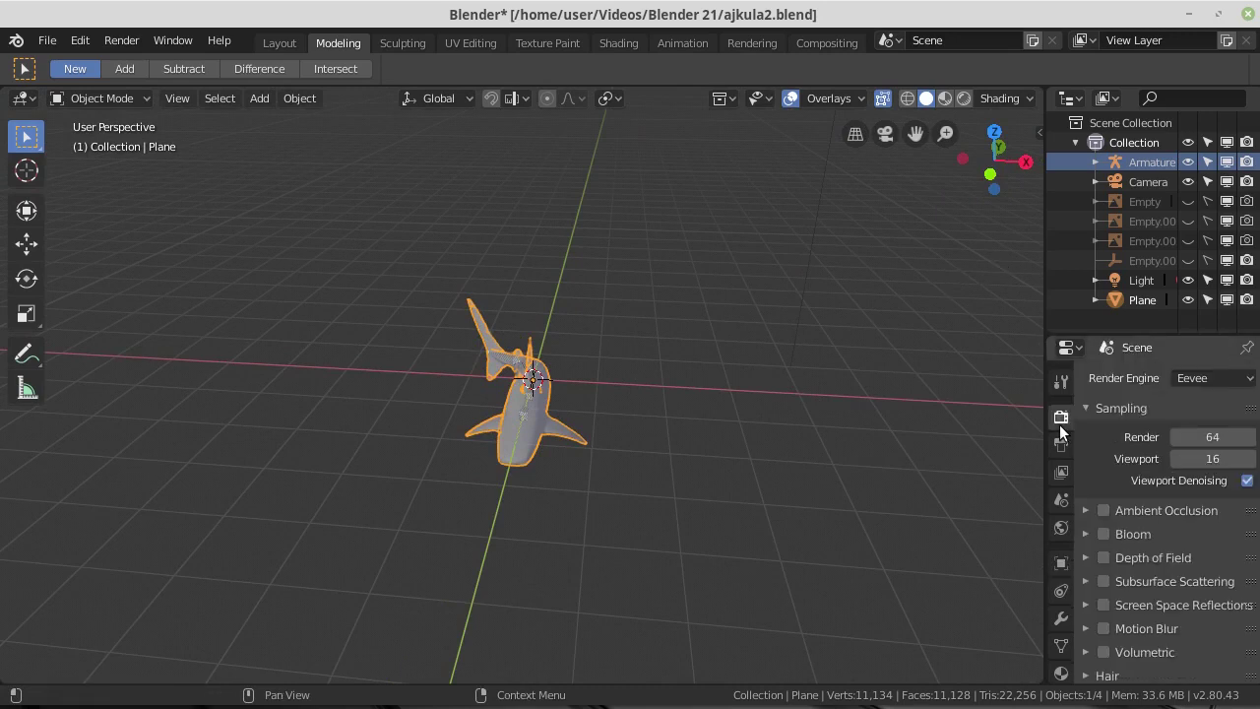
pyautogui.click(1185, 380)
pyautogui.click(1188, 312)
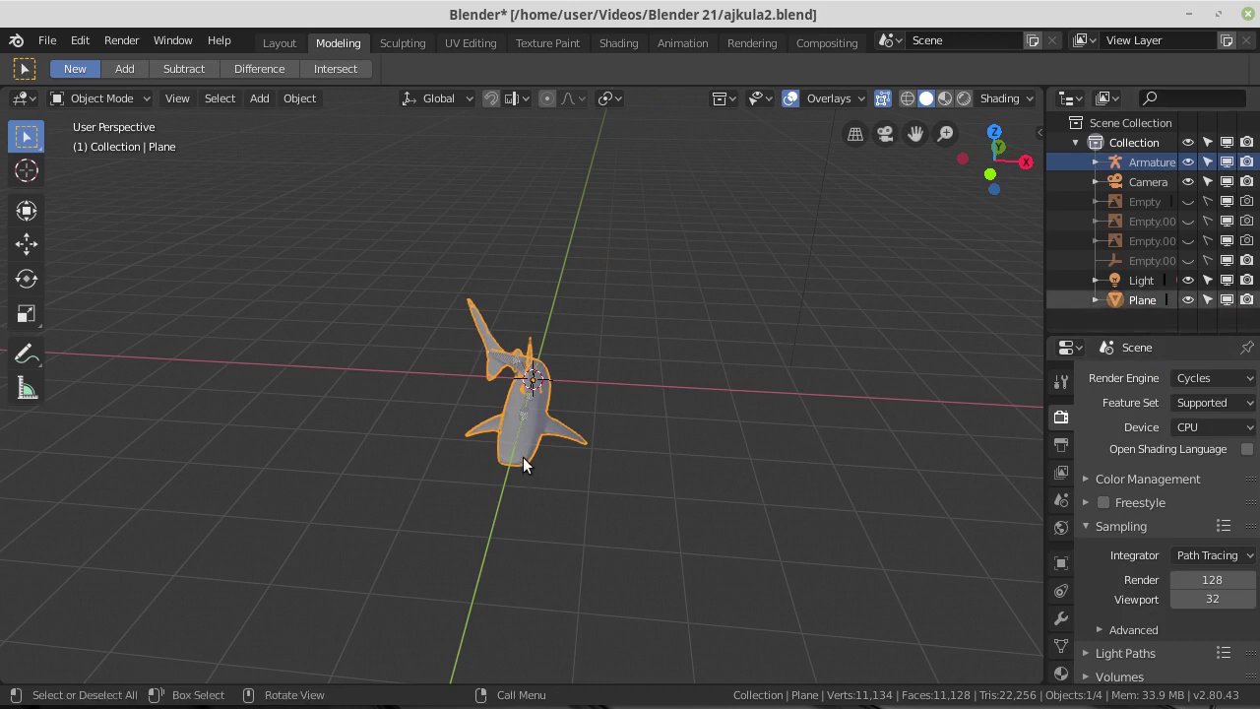
pyautogui.moveTo(645, 456)
pyautogui.mouseDown(button='middle')
pyautogui.moveTo(582, 477)
pyautogui.moveTo(528, 451)
pyautogui.mouseUp(button='middle')
# Rename the Plane object to 'Ajkula' in the Outliner.
pyautogui.scroll(3, 610, 435)
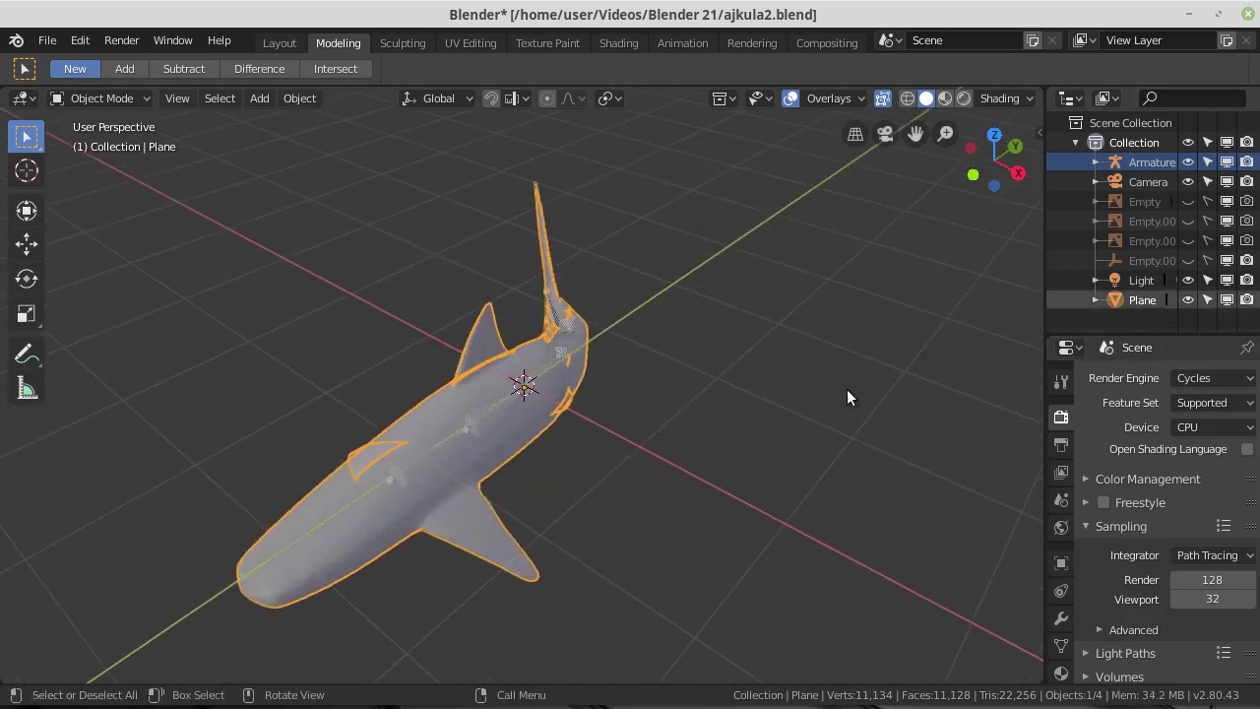
pyautogui.click(232, 314)
pyautogui.click(315, 506)
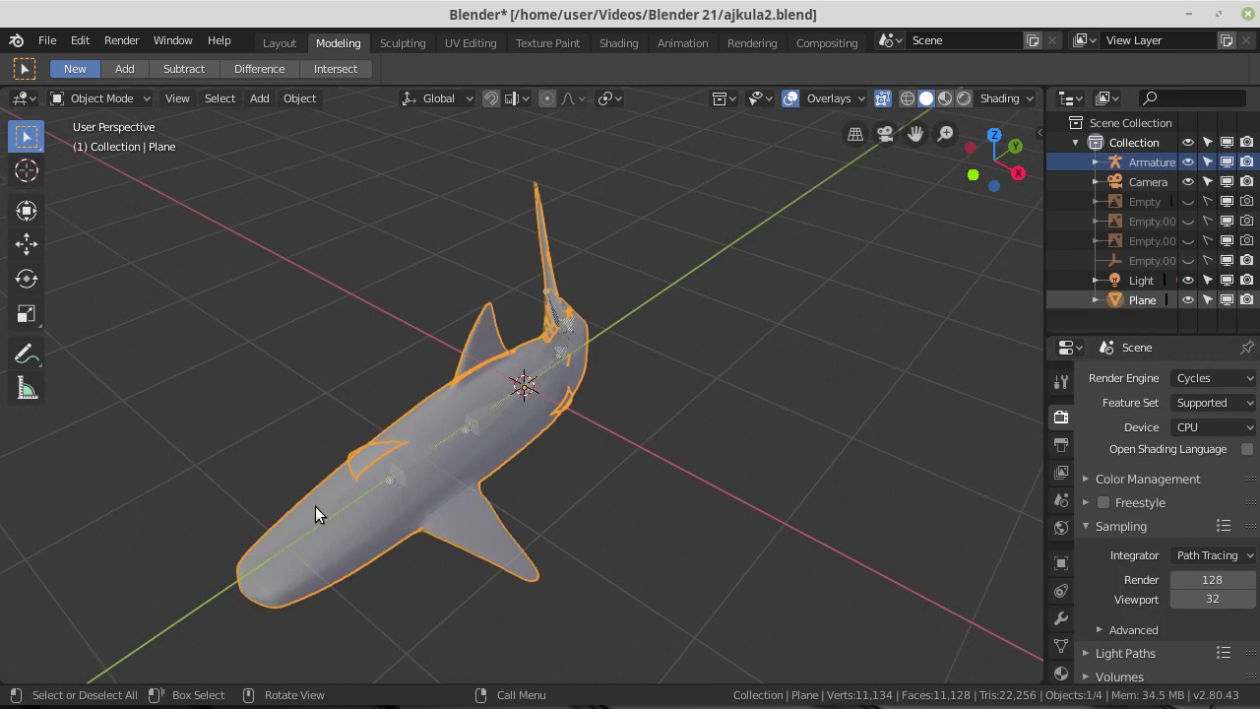
pyautogui.doubleClick(1145, 300)
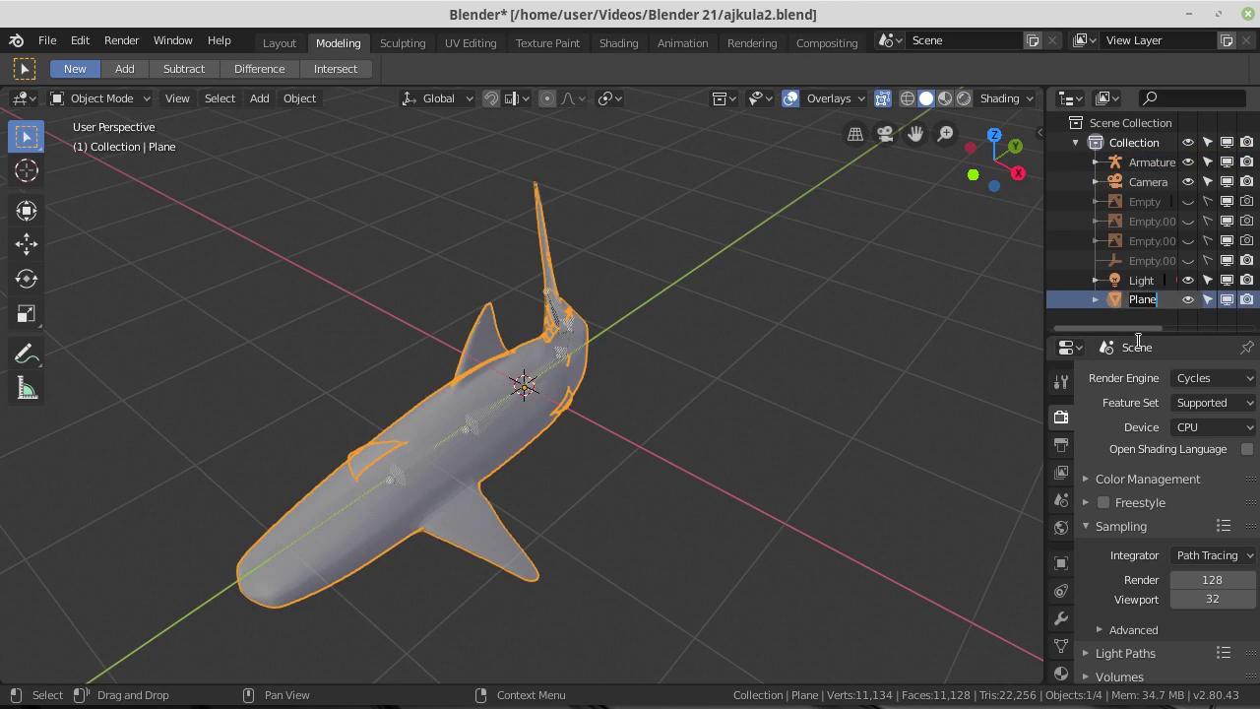
pyautogui.write('Ajkula')
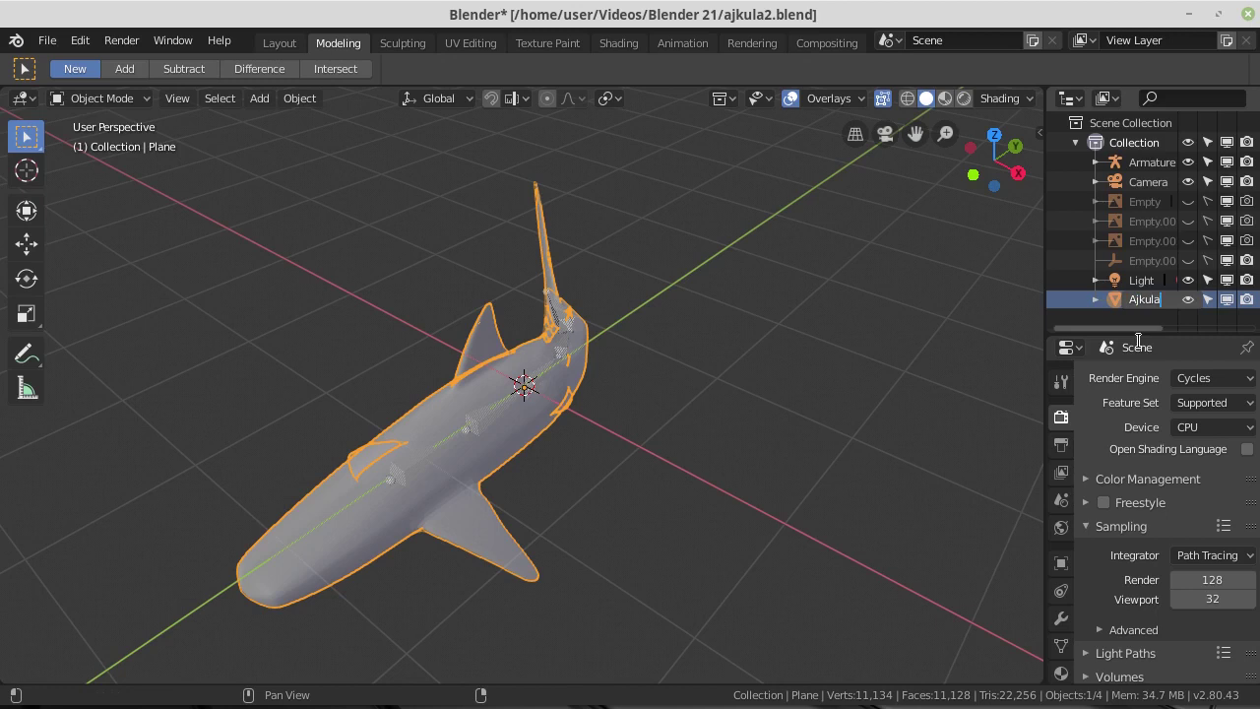
pyautogui.press('Return')
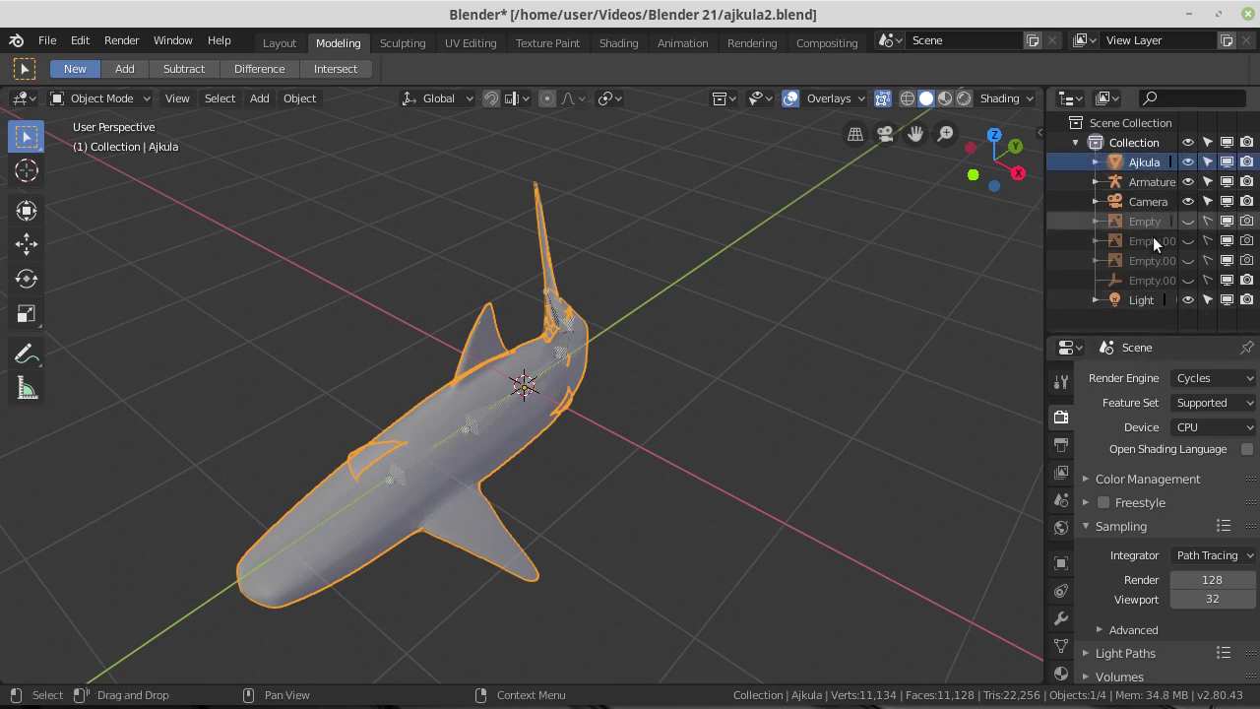
# Move the camera to the lower-left of the shark and turn it toward the shark.
pyautogui.press('KP_7')
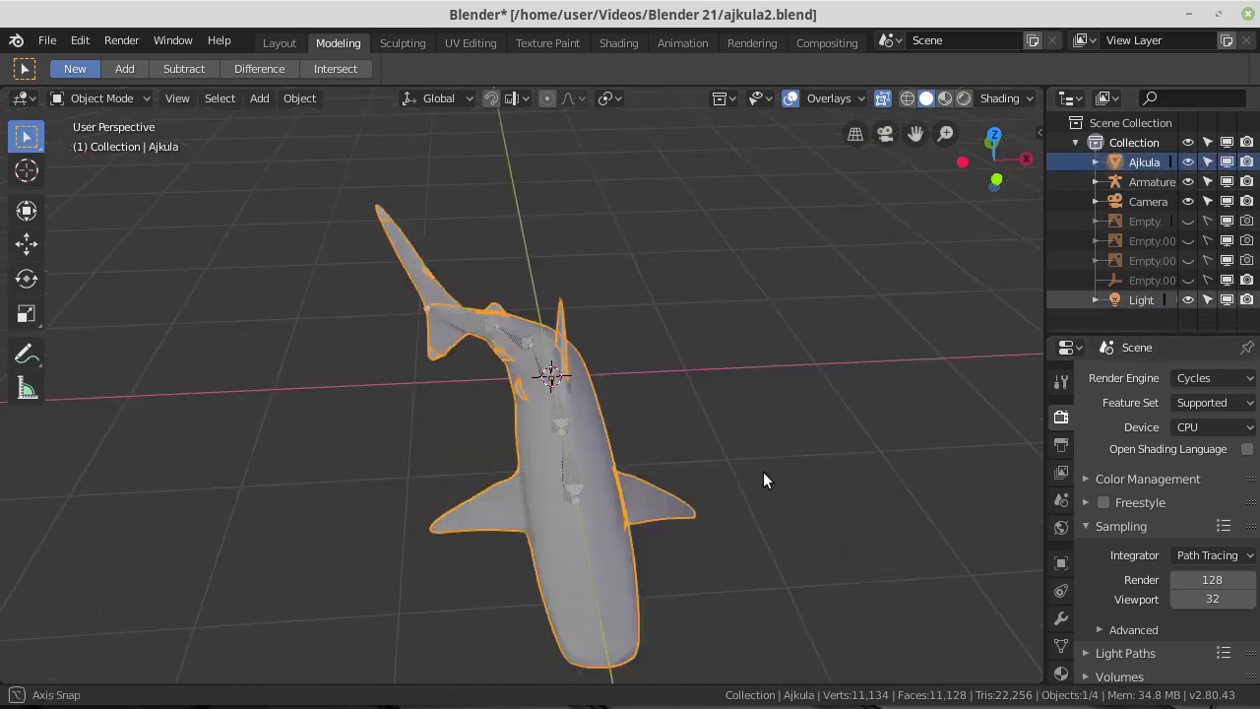
pyautogui.press('n')
pyautogui.click(708, 563)
pyautogui.press('g')
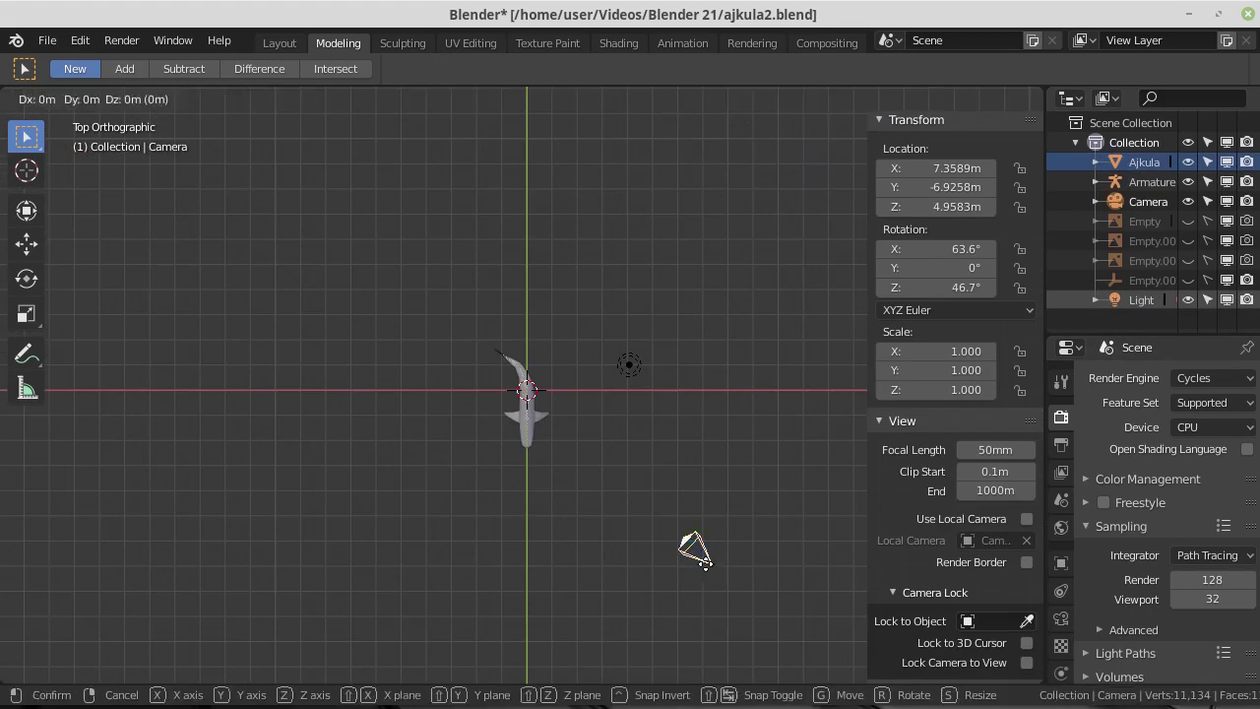
pyautogui.click(437, 566)
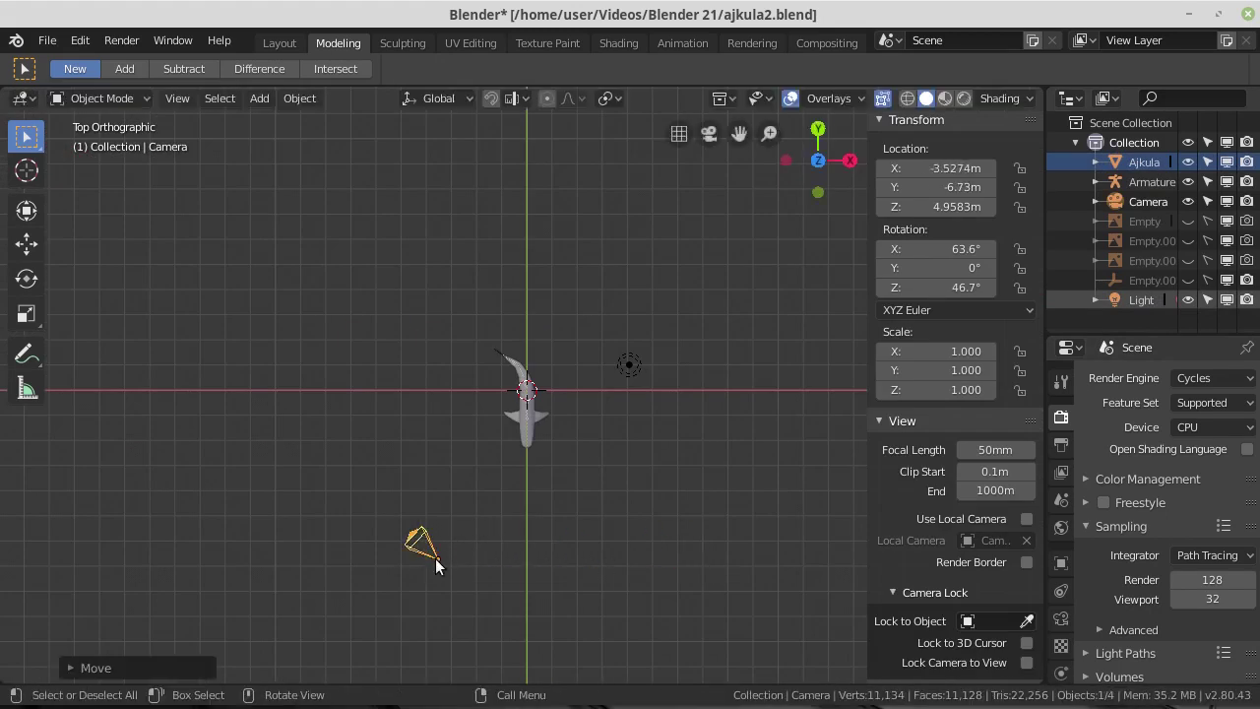
pyautogui.press('r')
pyautogui.click(444, 519)
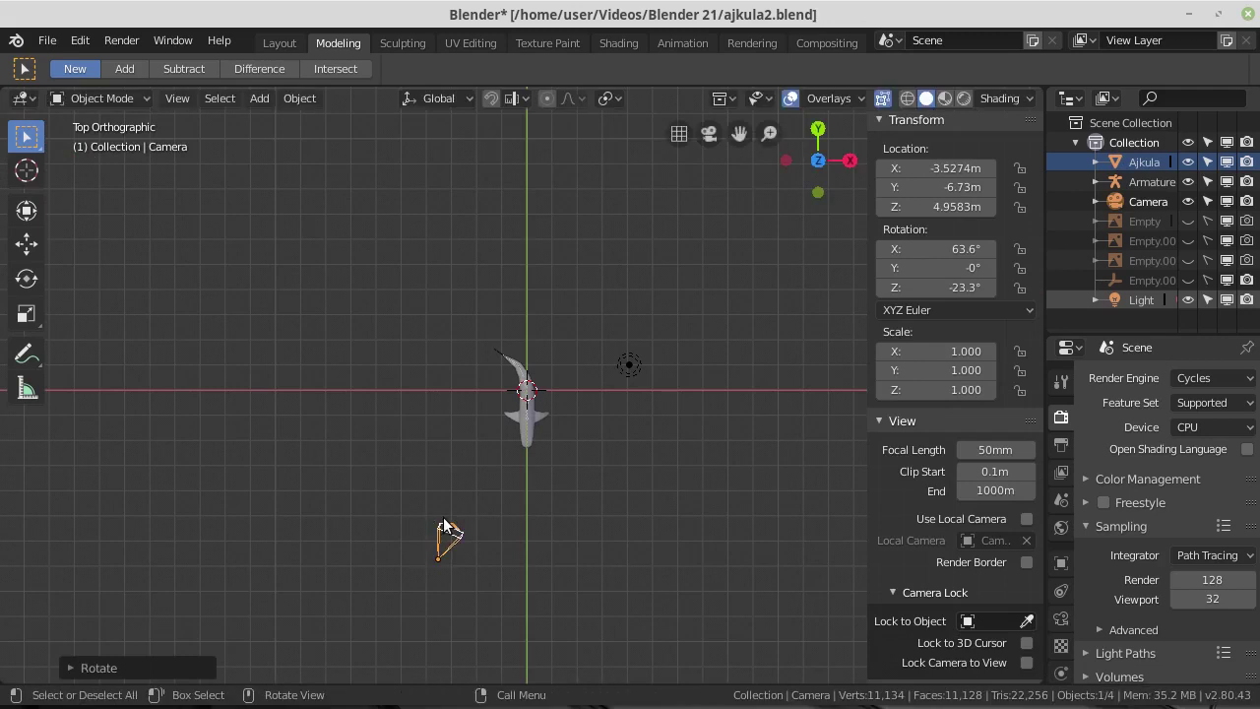
# Bring the camera closer to frame the shark, then select the Ajkula object.
pyautogui.press('KP_0')
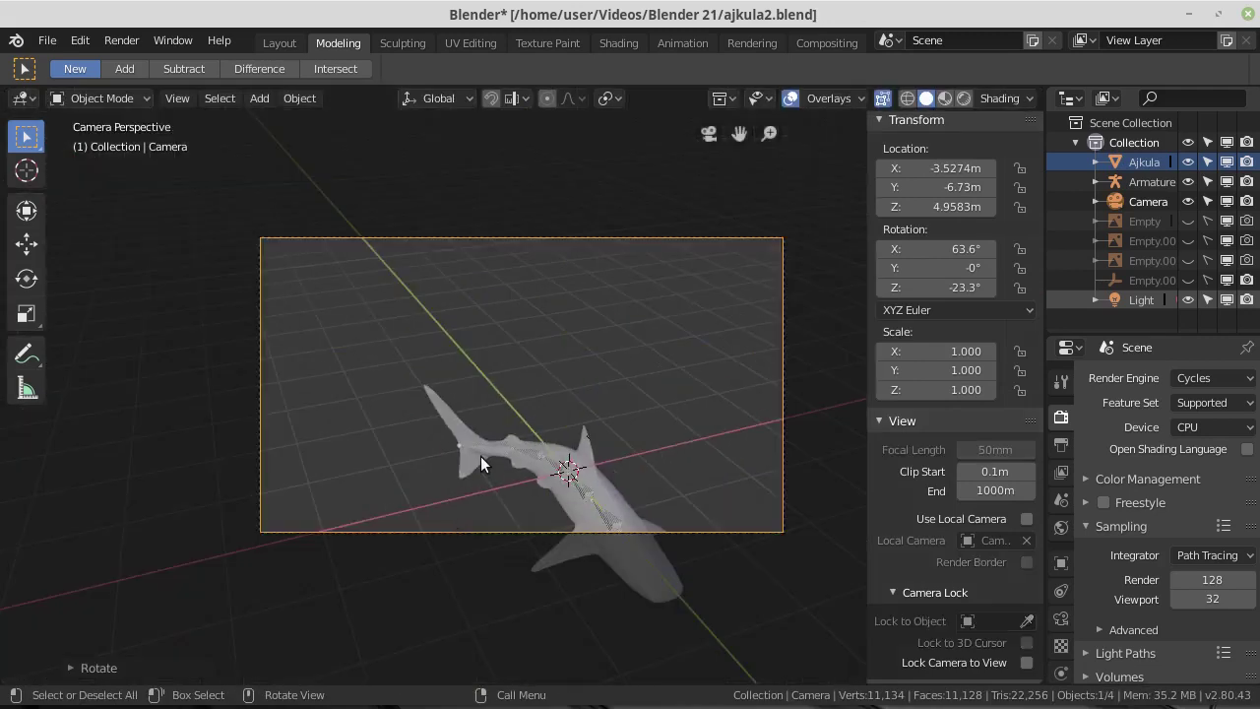
pyautogui.press('g')
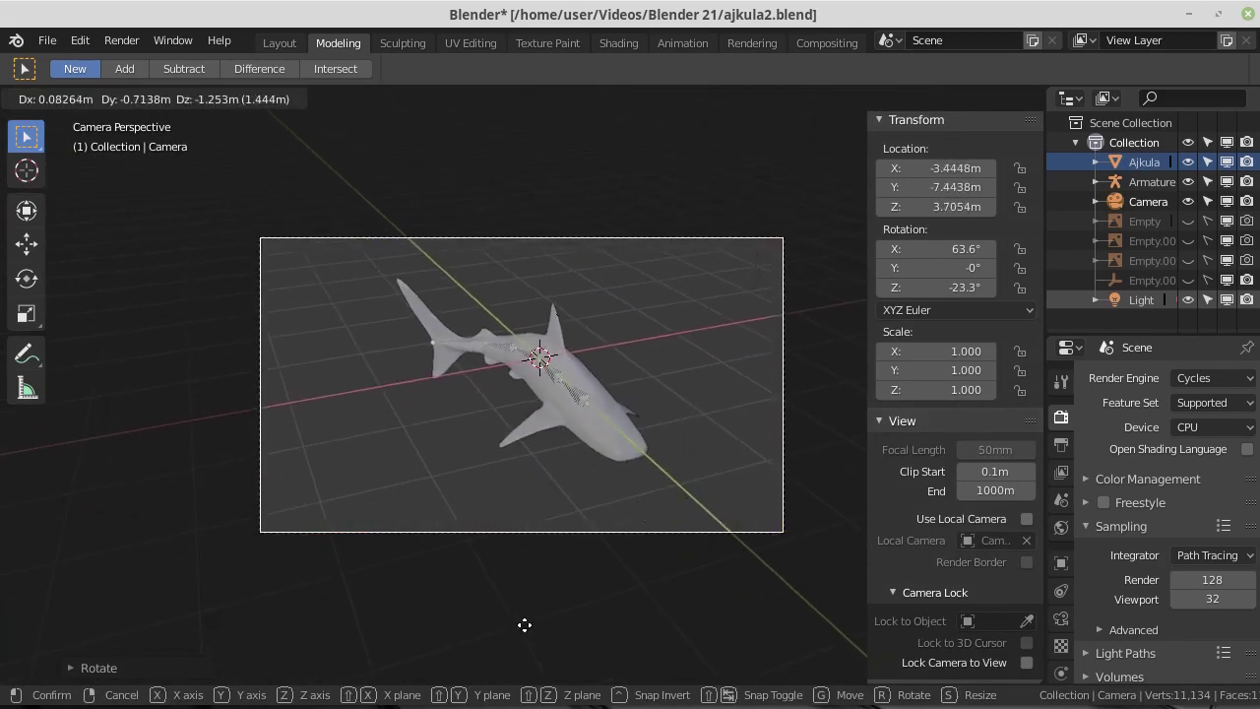
pyautogui.click(516, 619)
pyautogui.scroll(2, 511, 417)
pyautogui.scroll(-2, 512, 417)
pyautogui.moveTo(512, 417); pyautogui.dragTo(513, 418, button='middle')
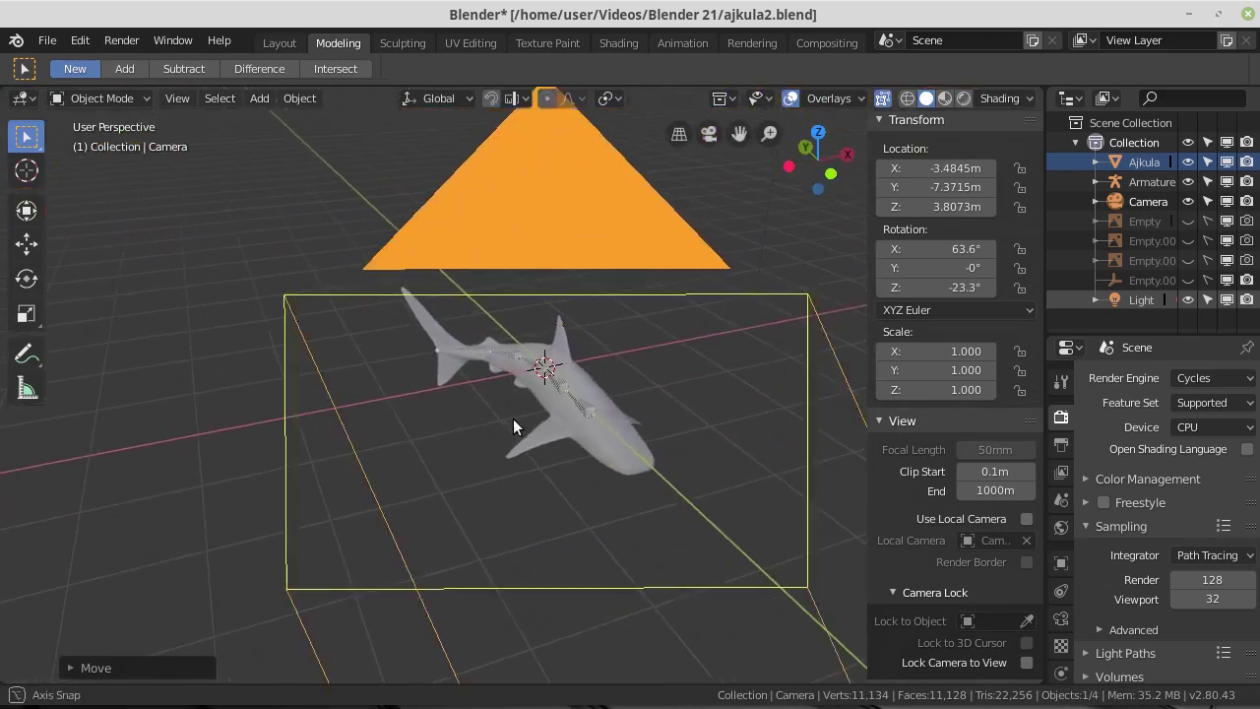
pyautogui.click(628, 459)
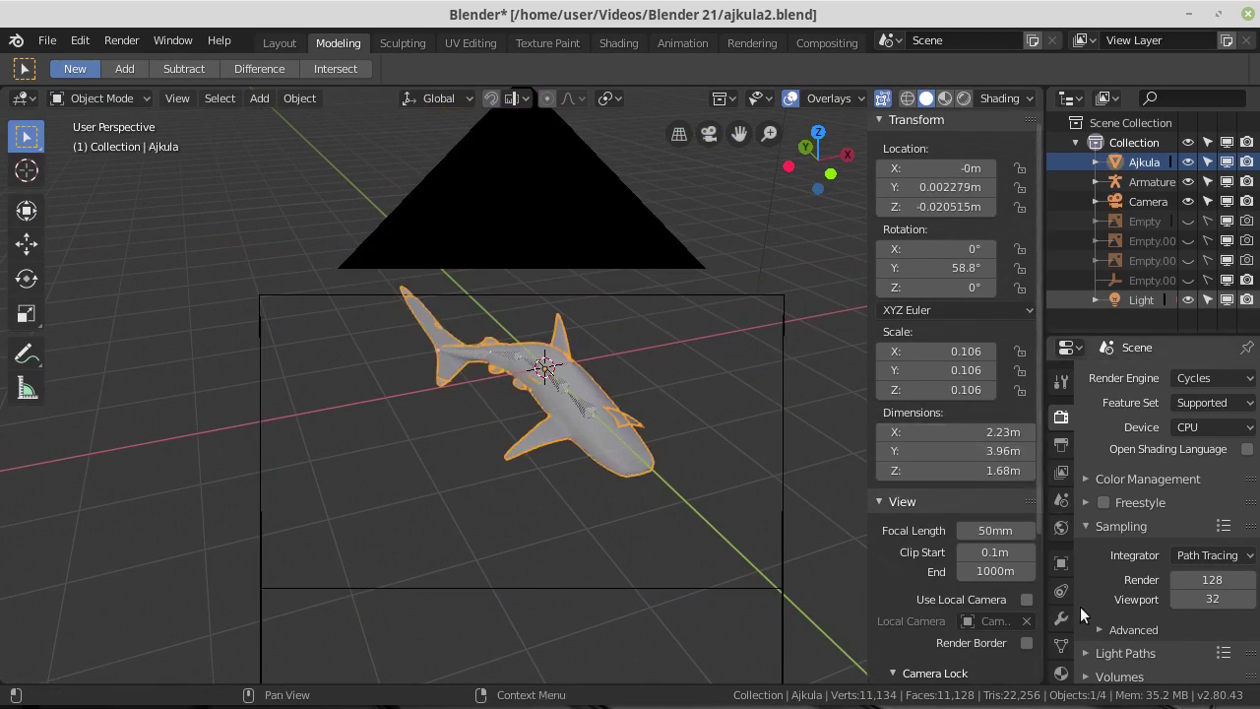
# In the Shading workspace, lower the Principled BSDF Base Color value to dark grey 0.220.
pyautogui.click(619, 42)
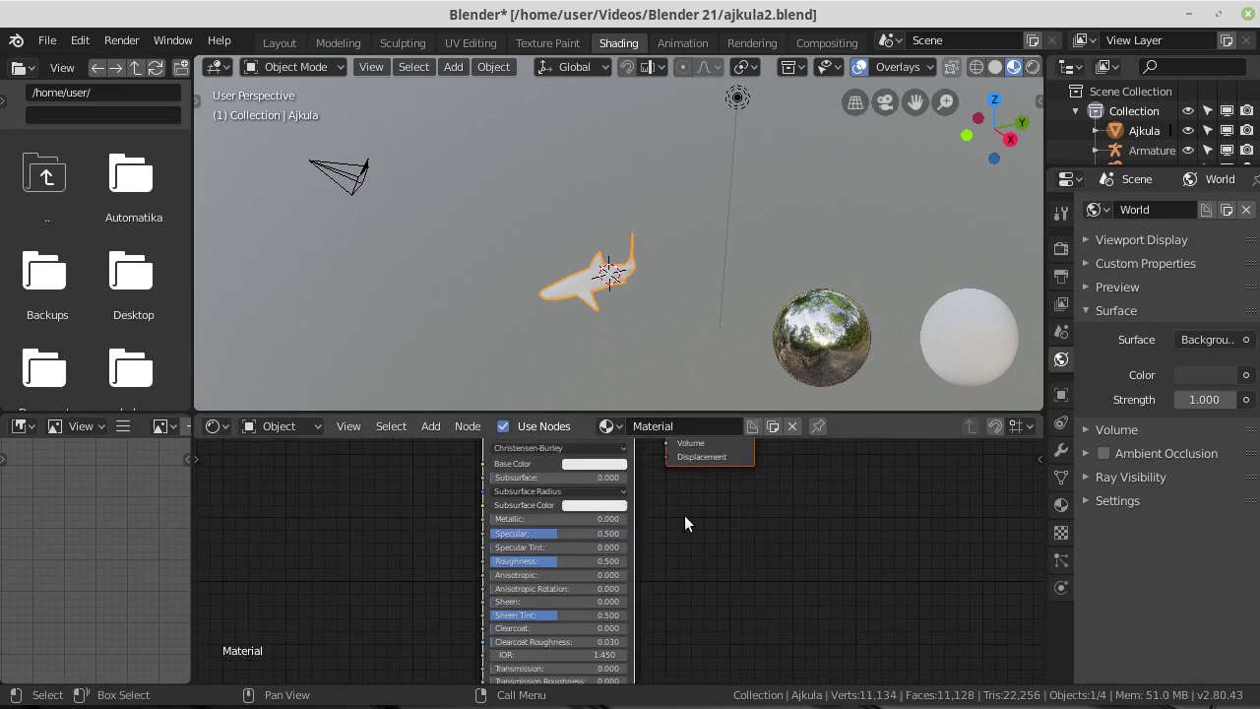
pyautogui.scroll(2, 679, 490)
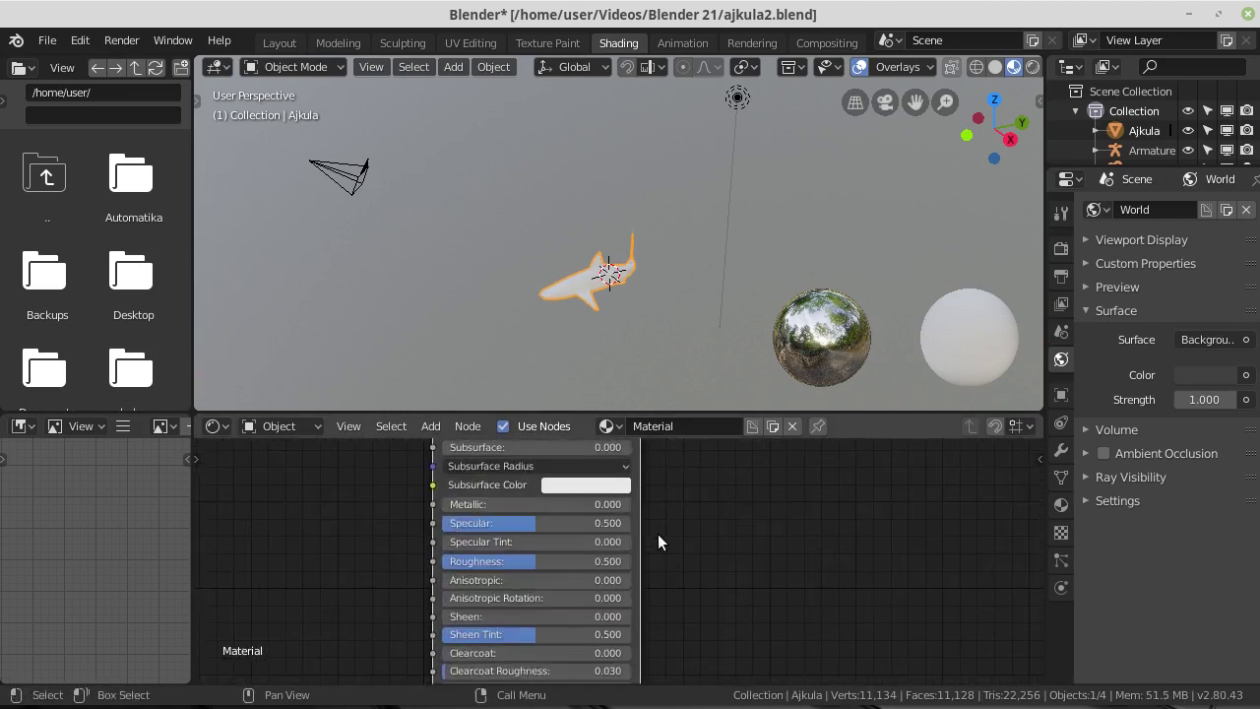
pyautogui.moveTo(743, 493); pyautogui.dragTo(651, 621, button='middle')
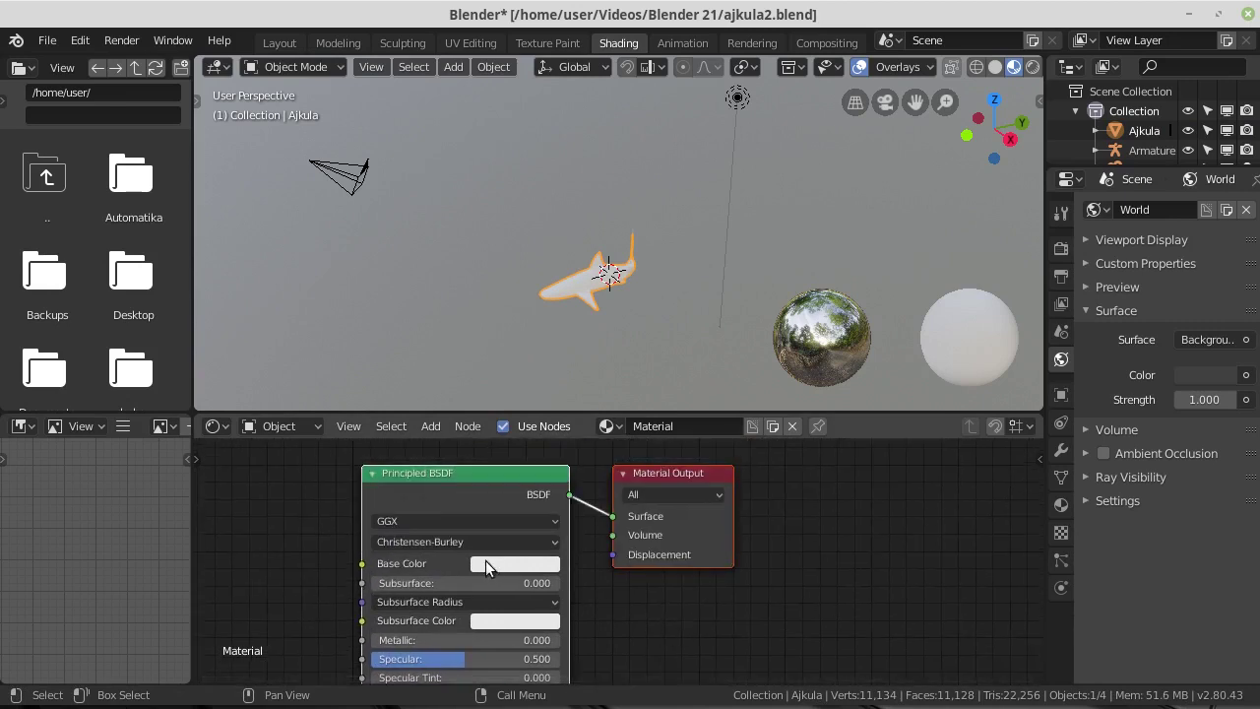
pyautogui.click(507, 563)
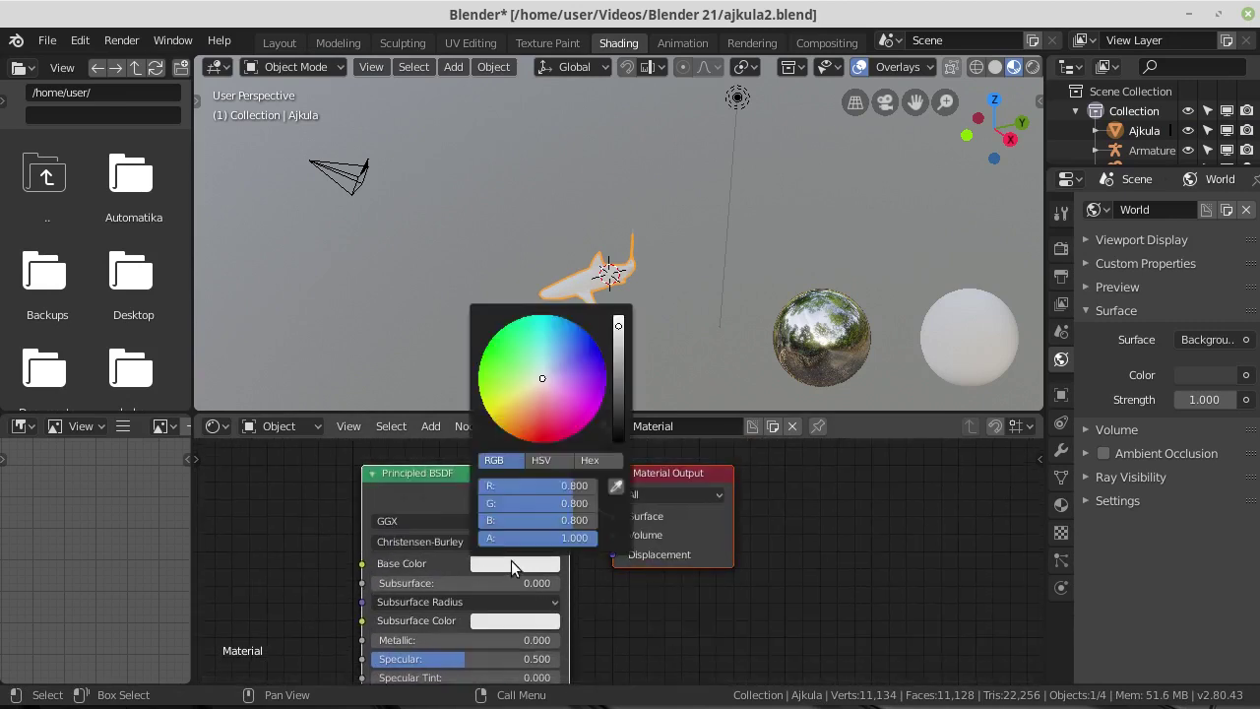
pyautogui.moveTo(620, 333); pyautogui.dragTo(618, 385)
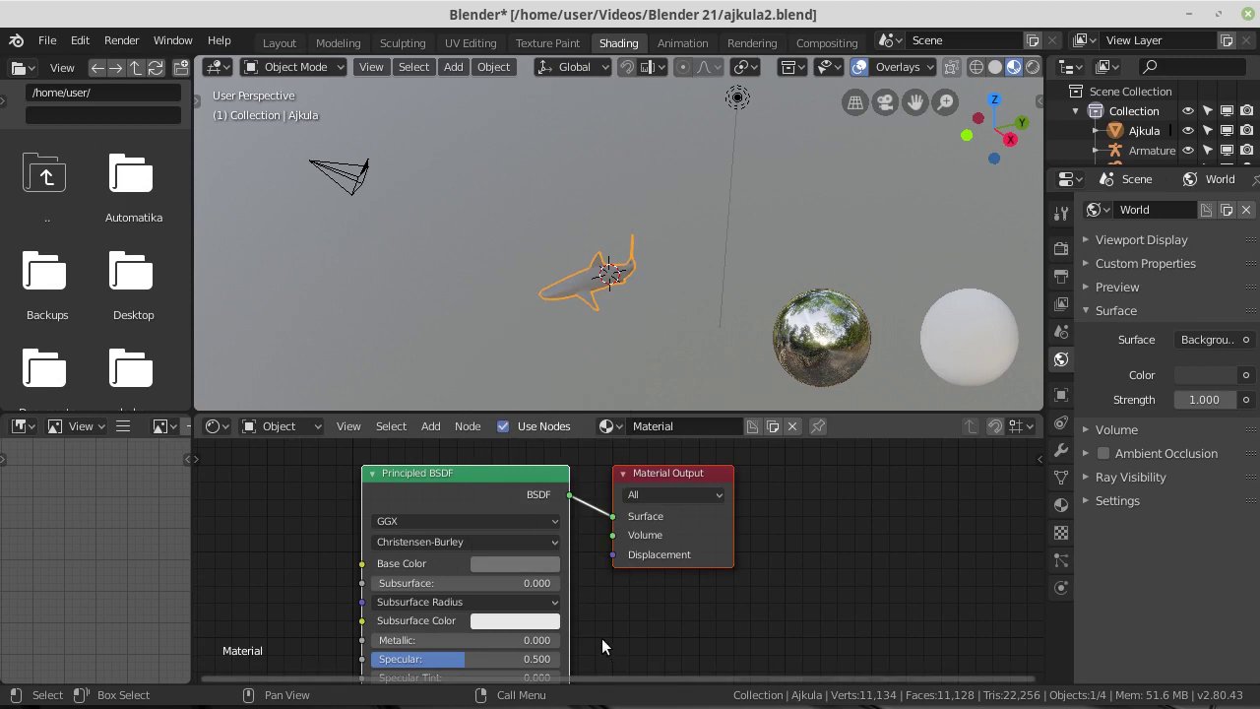
pyautogui.scroll(-1, 608, 624)
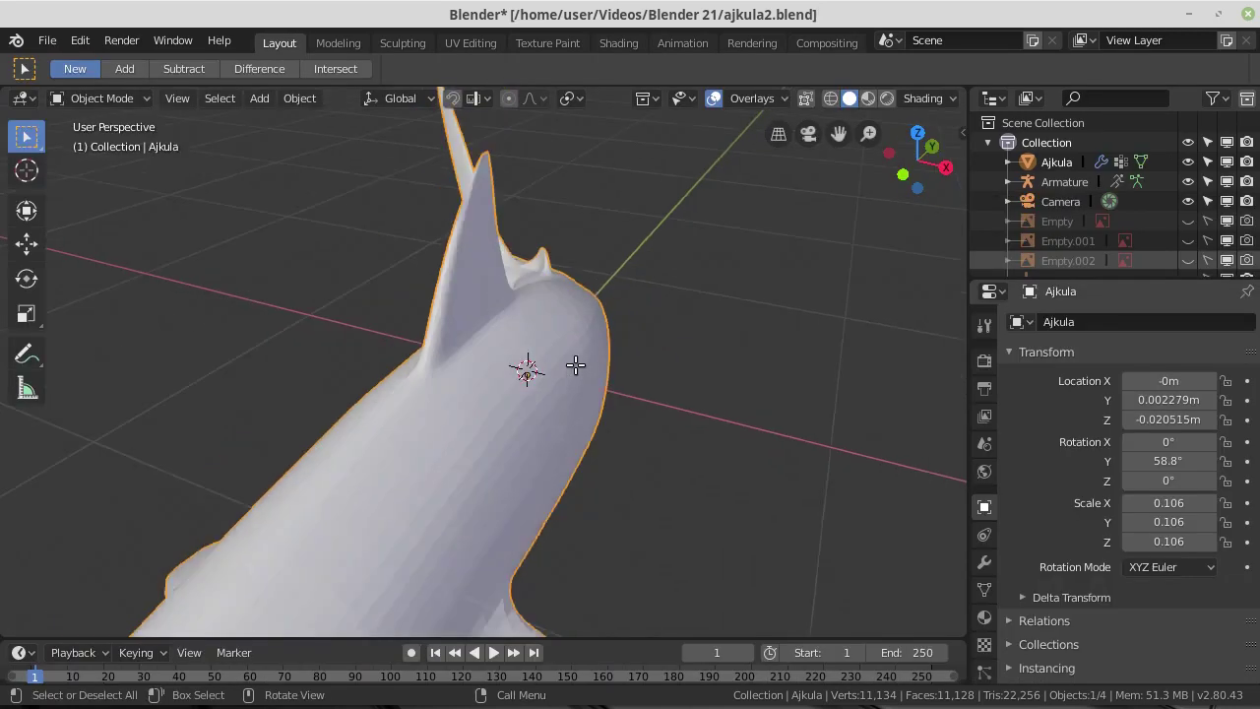
pyautogui.scroll(-5, 576, 366)
pyautogui.moveTo(577, 402)
pyautogui.mouseDown(button='middle')
pyautogui.moveTo(729, 368)
pyautogui.moveTo(777, 379)
pyautogui.mouseUp(button='middle')
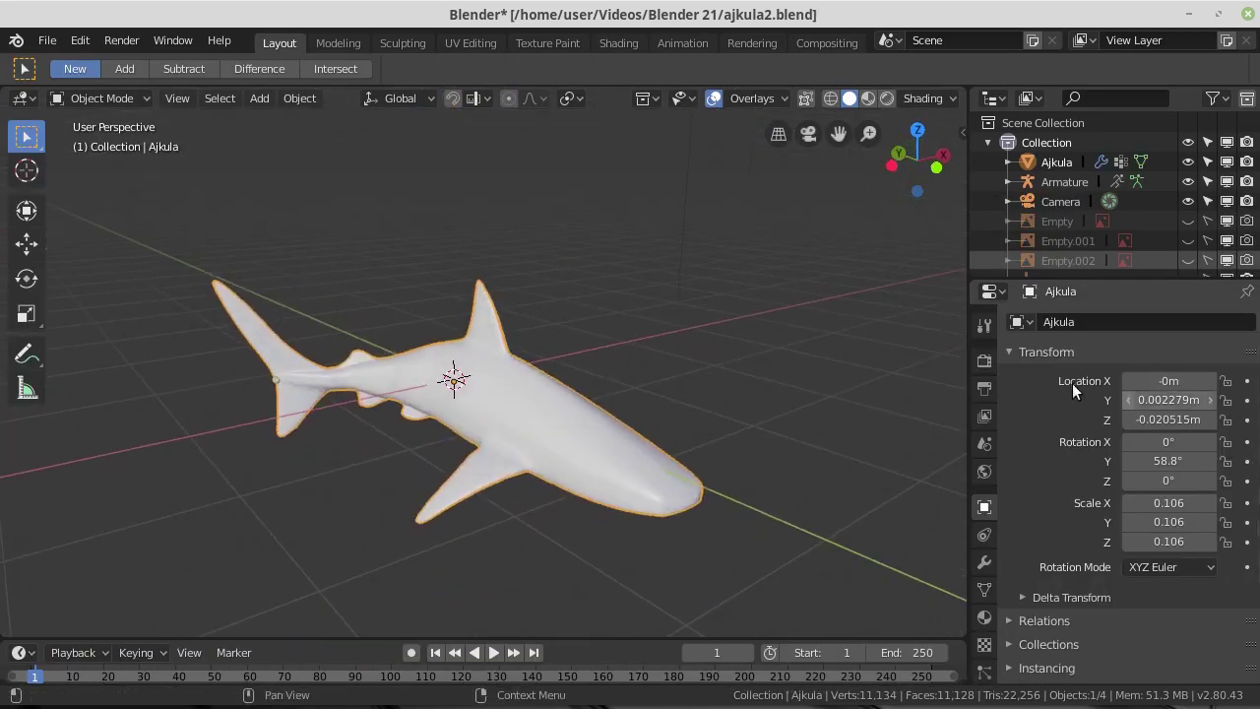
# Set the output resolution to X 1280 and Y 720 px.
pyautogui.click(984, 361)
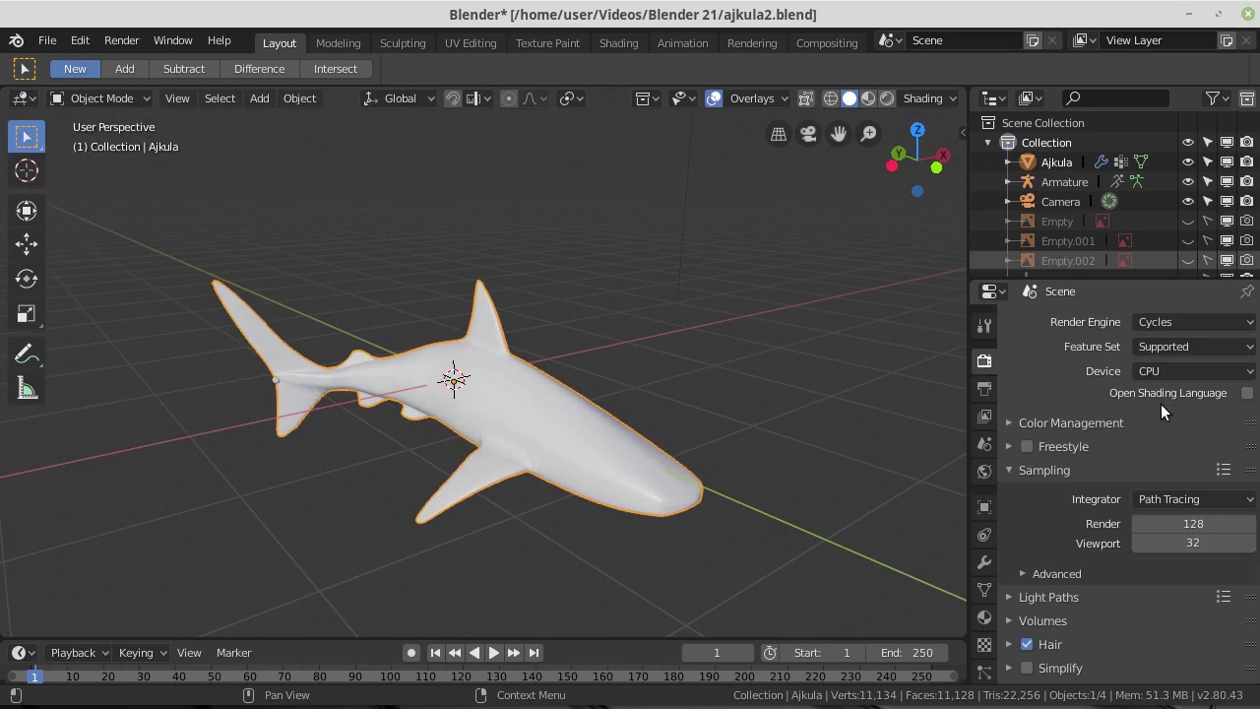
pyautogui.click(993, 390)
pyautogui.click(1177, 345)
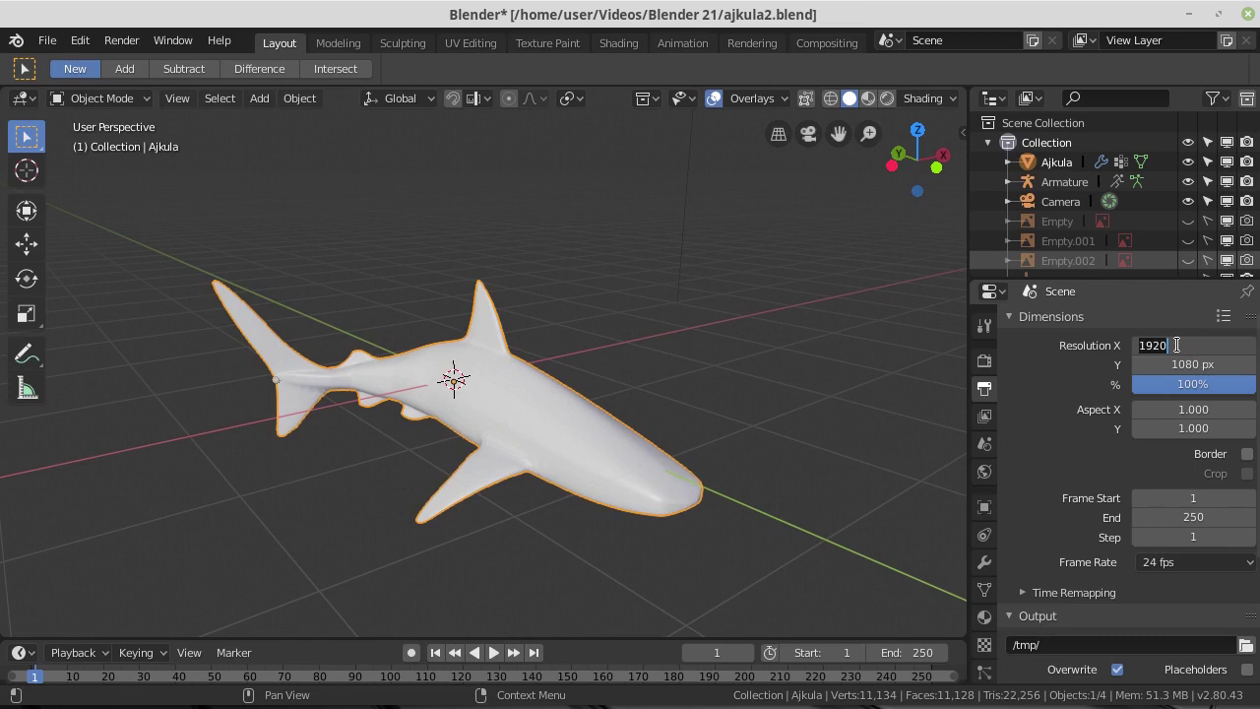
pyautogui.write('1280')
pyautogui.press('Return')
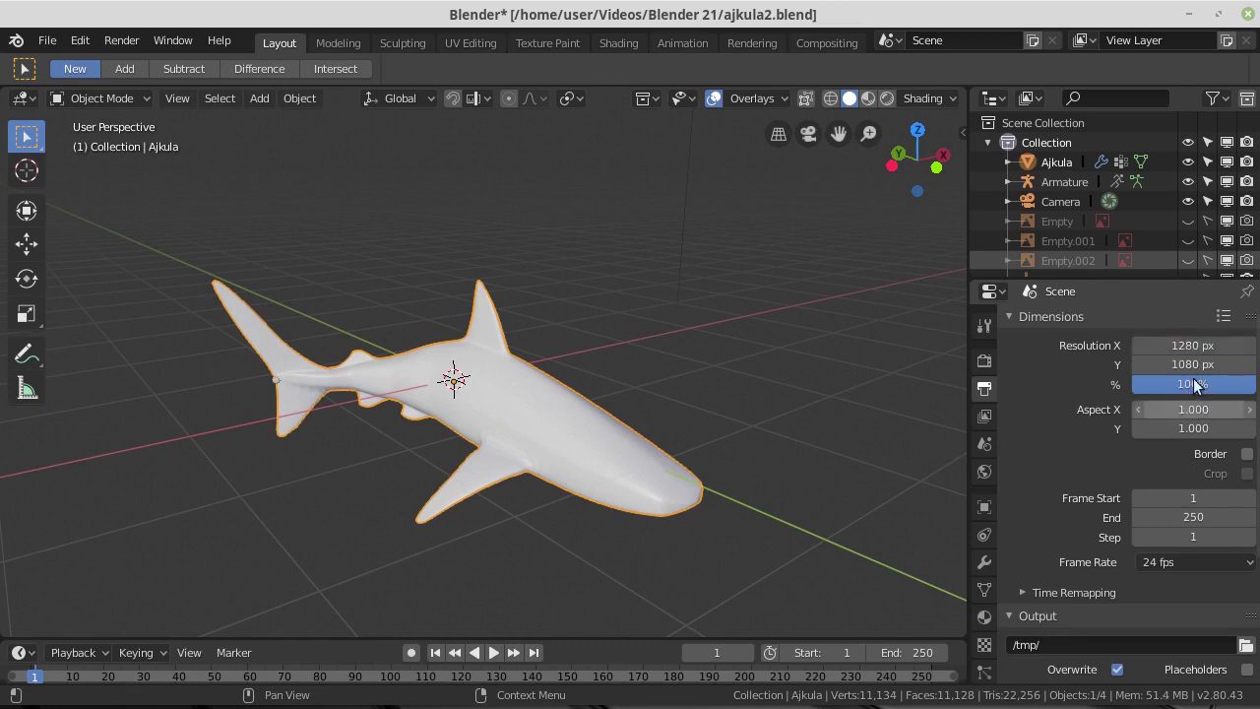
pyautogui.click(1181, 365)
pyautogui.write('720')
pyautogui.press('Return')
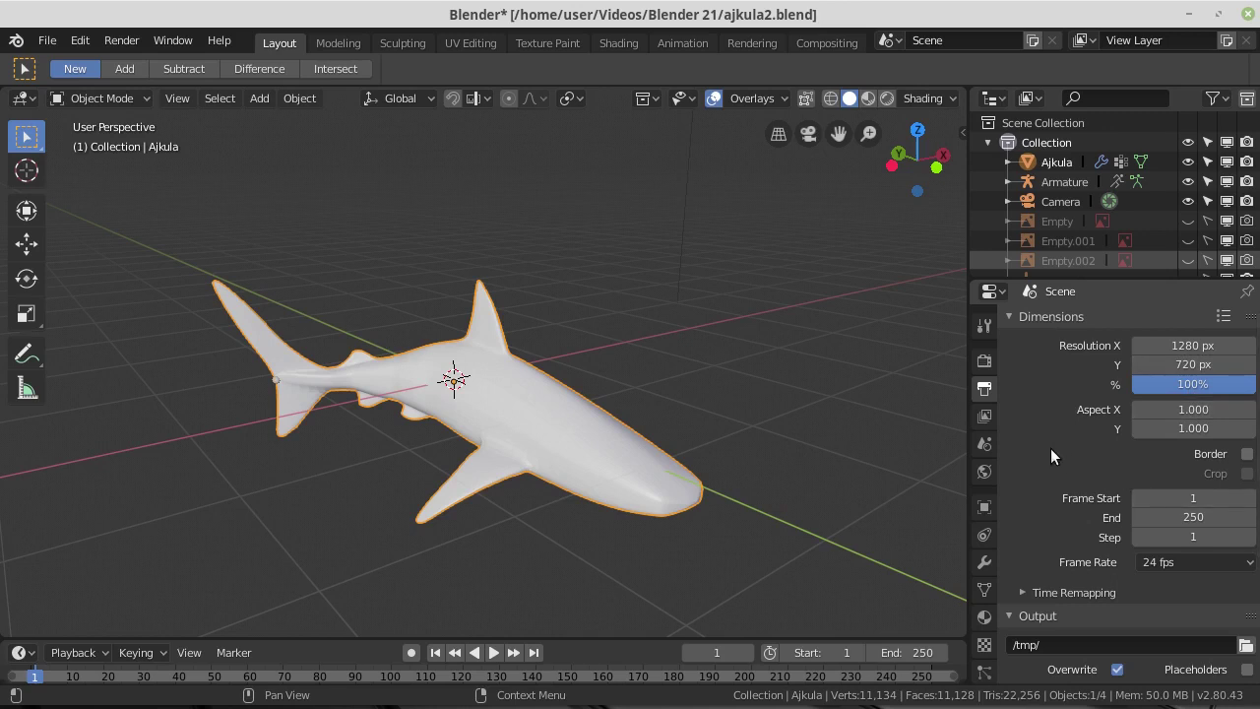
pyautogui.scroll(-3, 1050, 448)
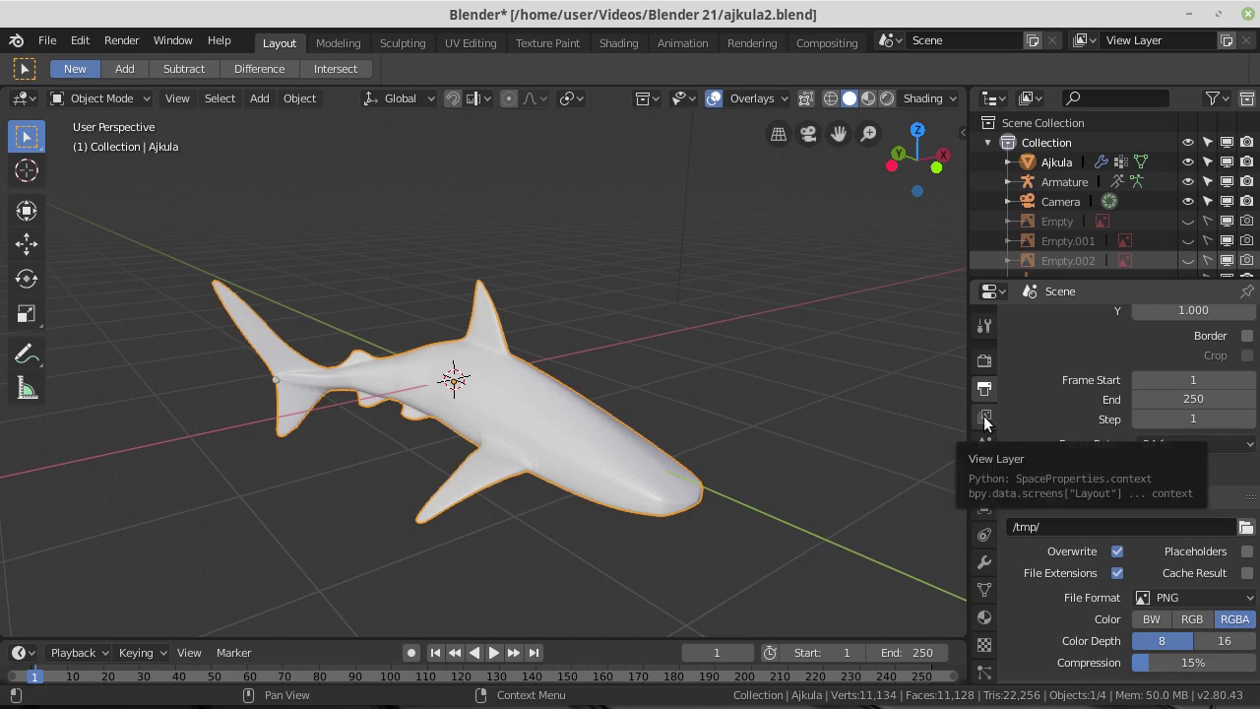
# Set the World colour to blue (about R 0.057, G 0.112, B 0.538) and view through the camera.
pyautogui.click(984, 471)
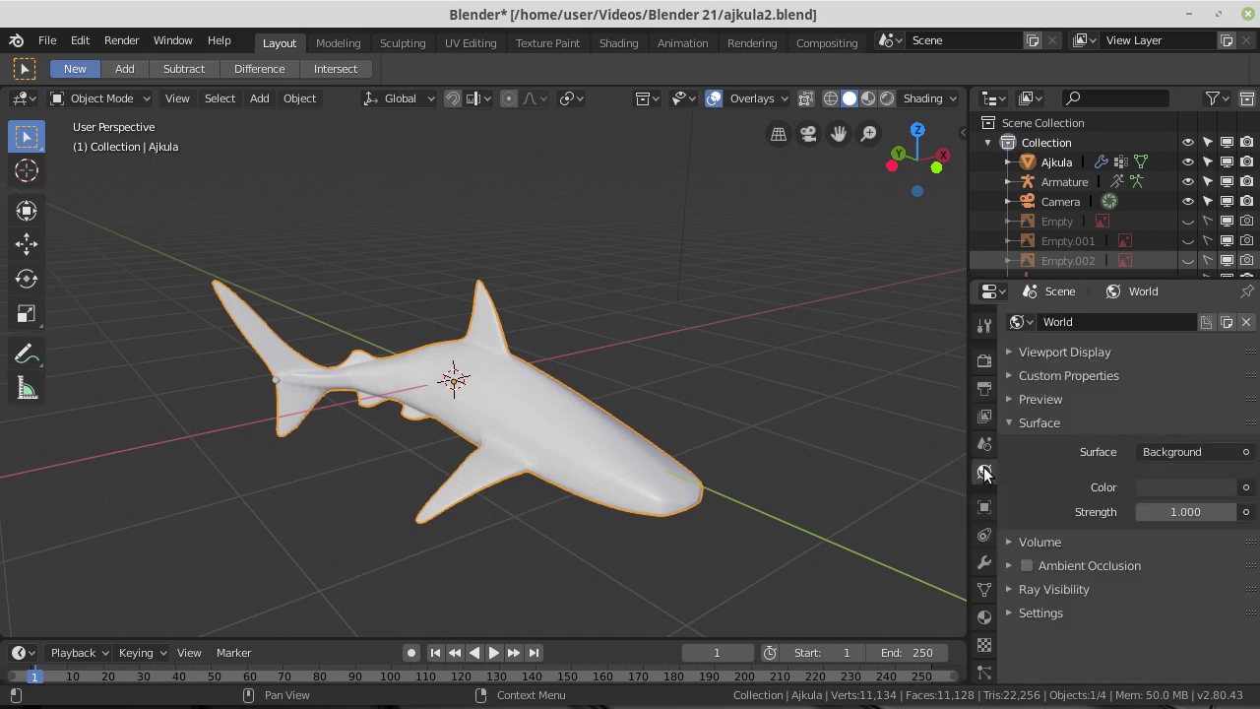
pyautogui.click(1170, 486)
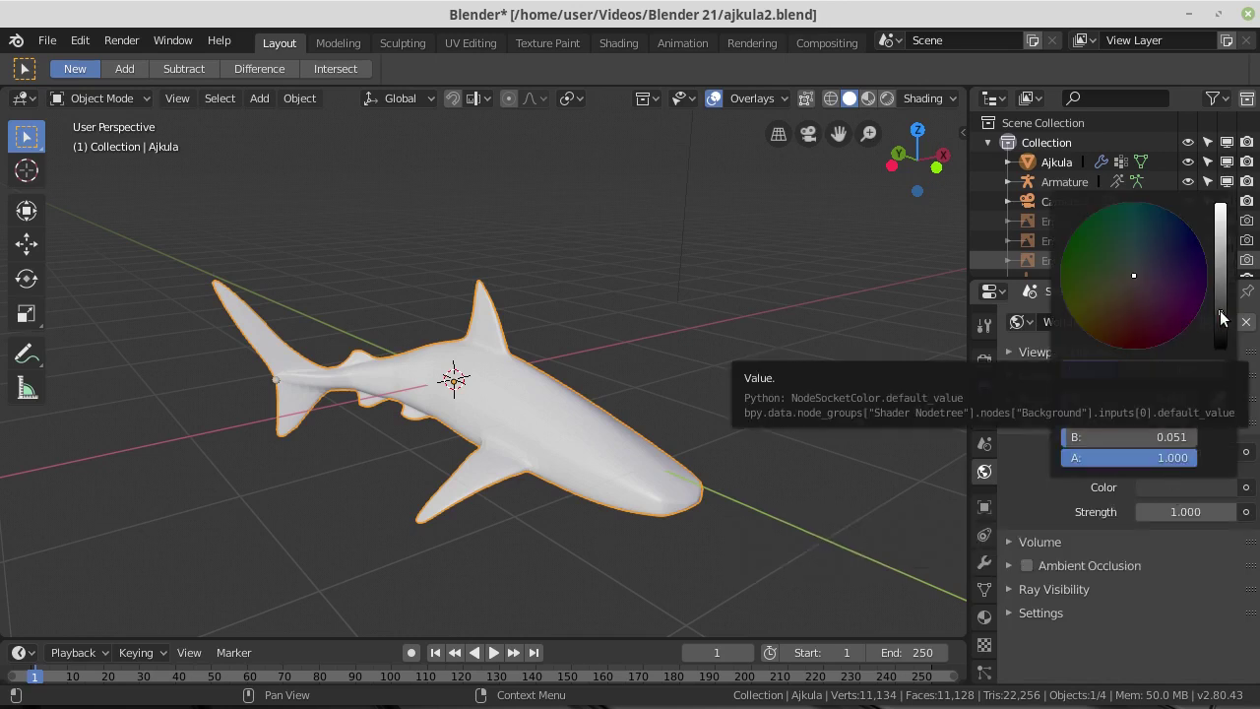
pyautogui.moveTo(1221, 317); pyautogui.dragTo(1221, 236)
pyautogui.moveTo(1160, 271)
pyautogui.mouseDown()
pyautogui.moveTo(1152, 243)
pyautogui.moveTo(1170, 246)
pyautogui.mouseUp()
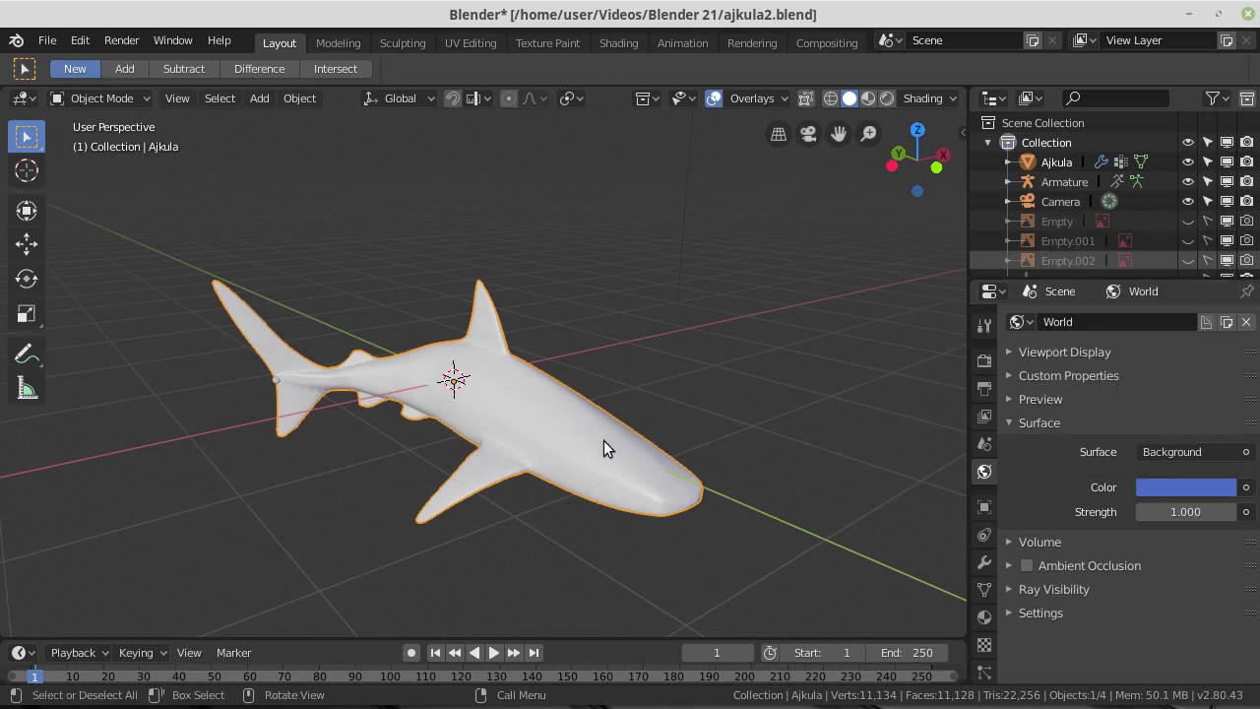
pyautogui.press('KP_0')
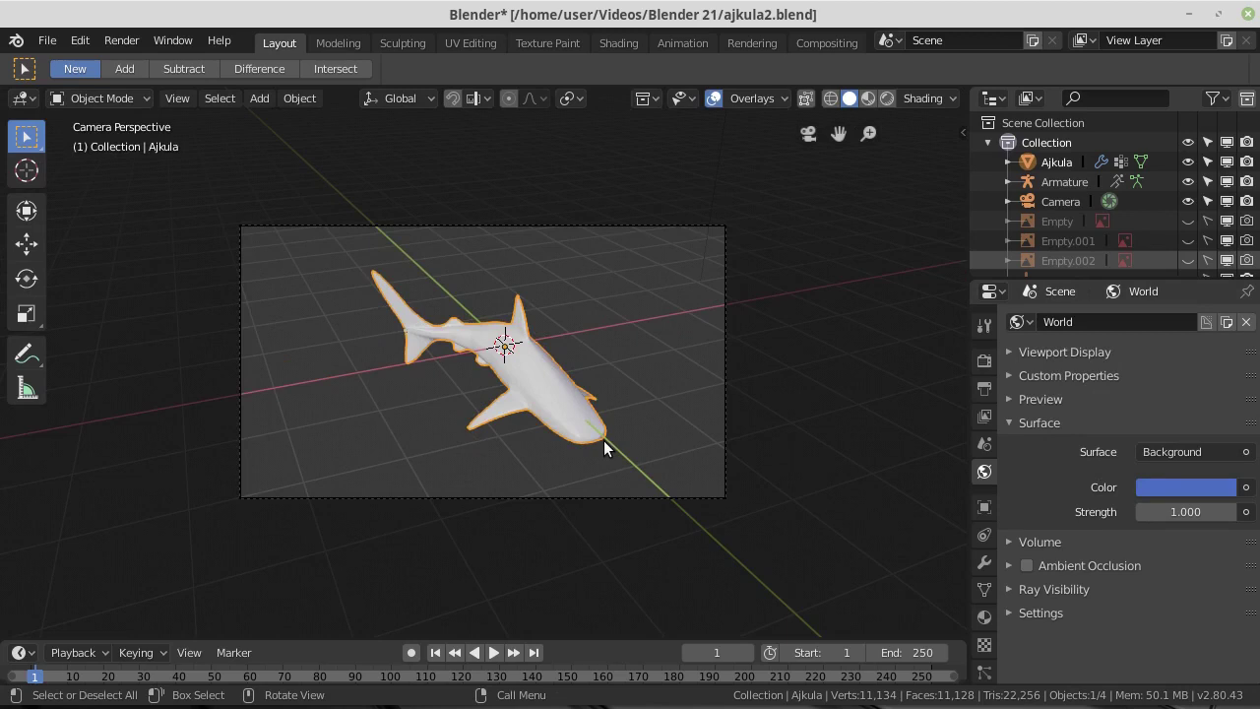
# Save the scene as ajkula3.blend in the Blender 21 folder.
pyautogui.click(46, 40)
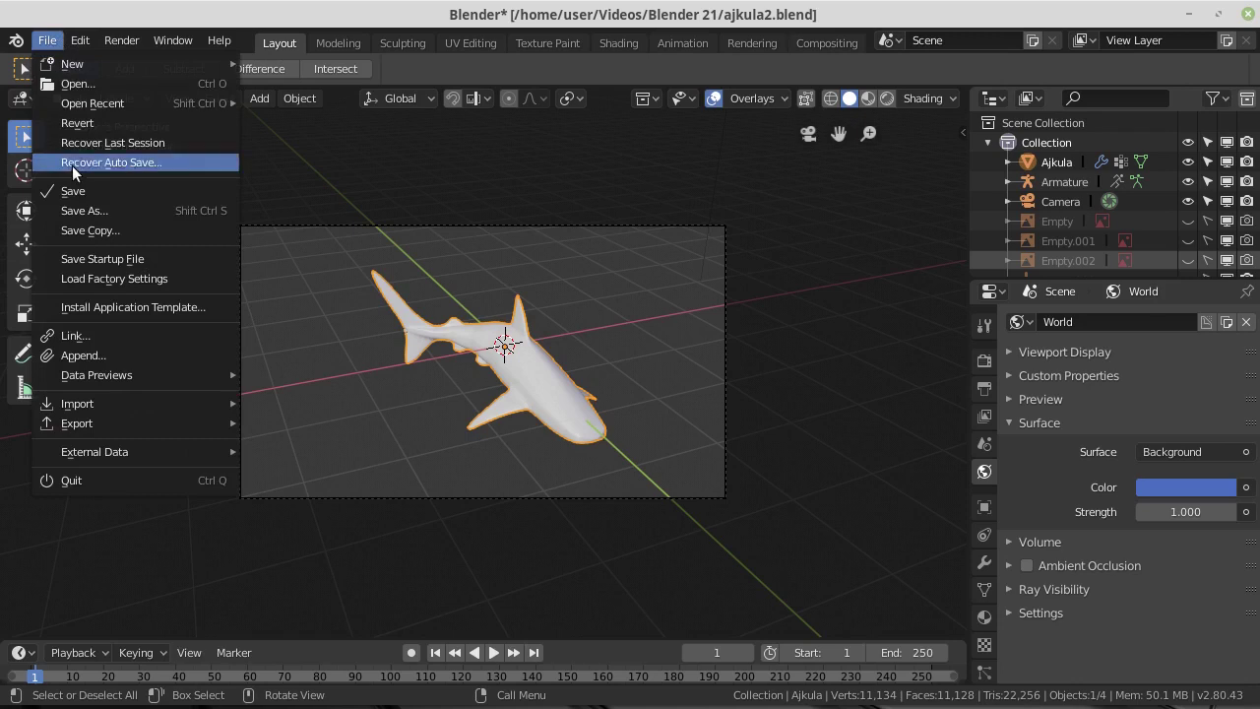
pyautogui.click(76, 209)
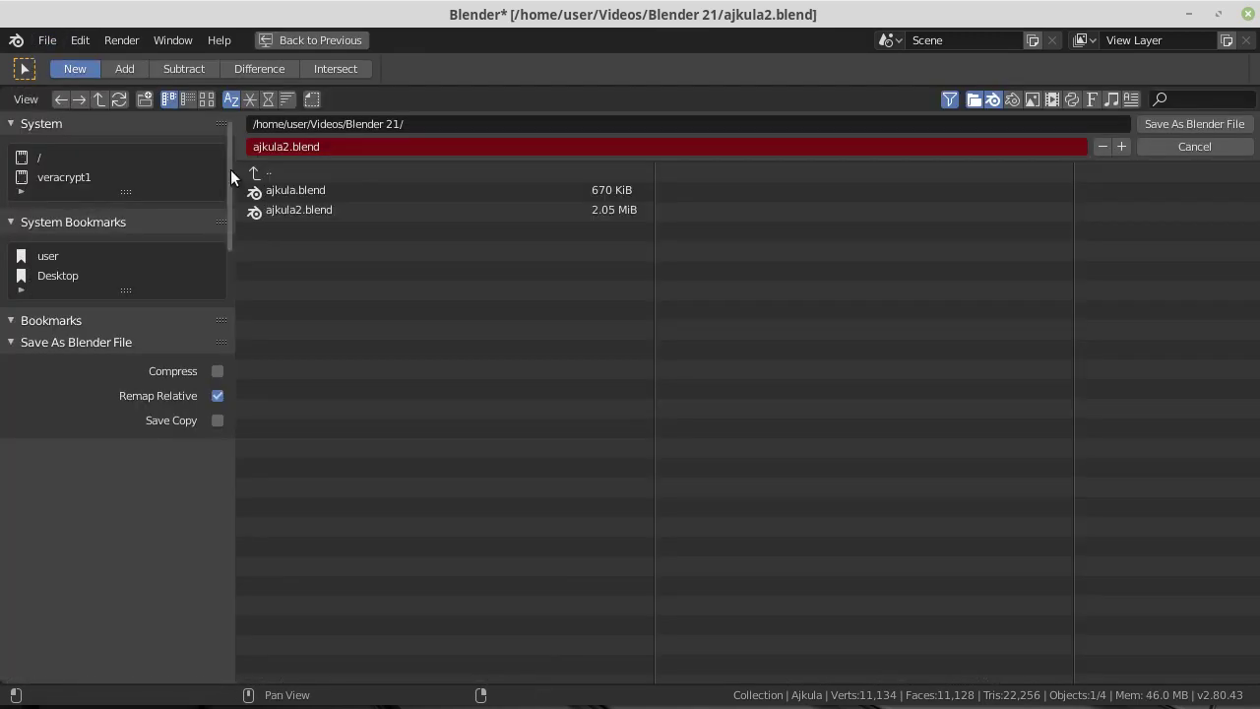
pyautogui.click(292, 146)
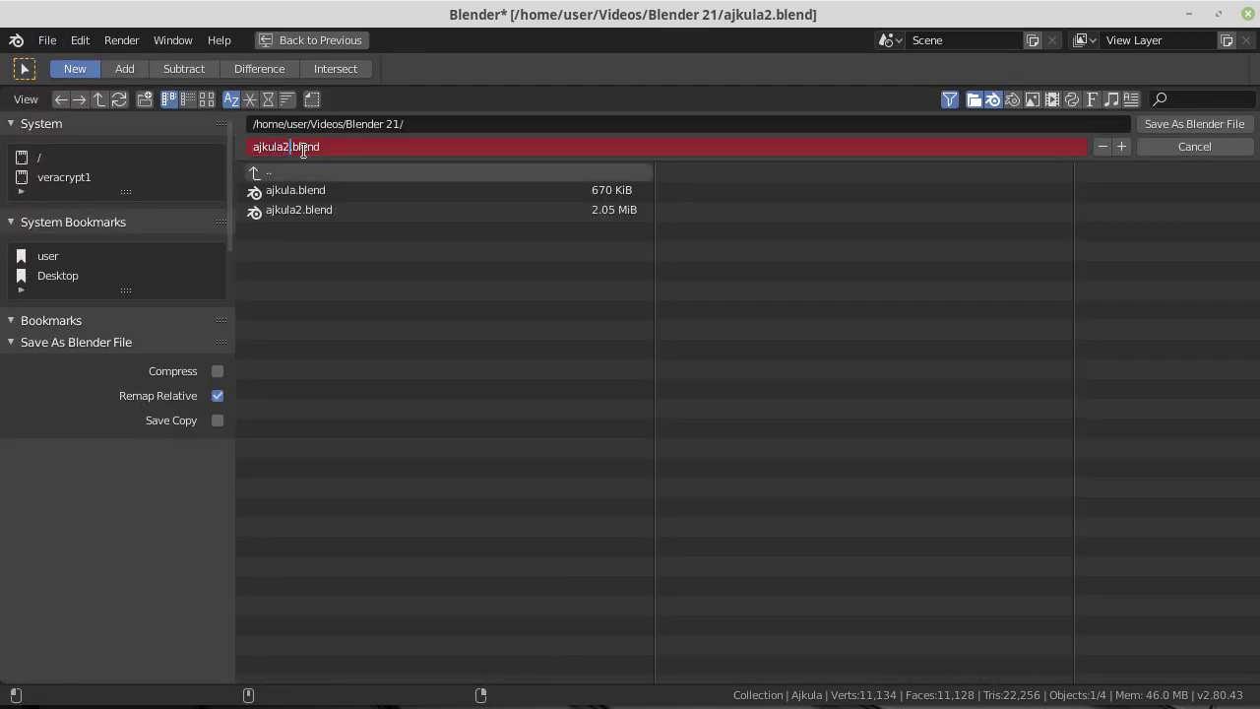
pyautogui.write('3')
pyautogui.press('Return')
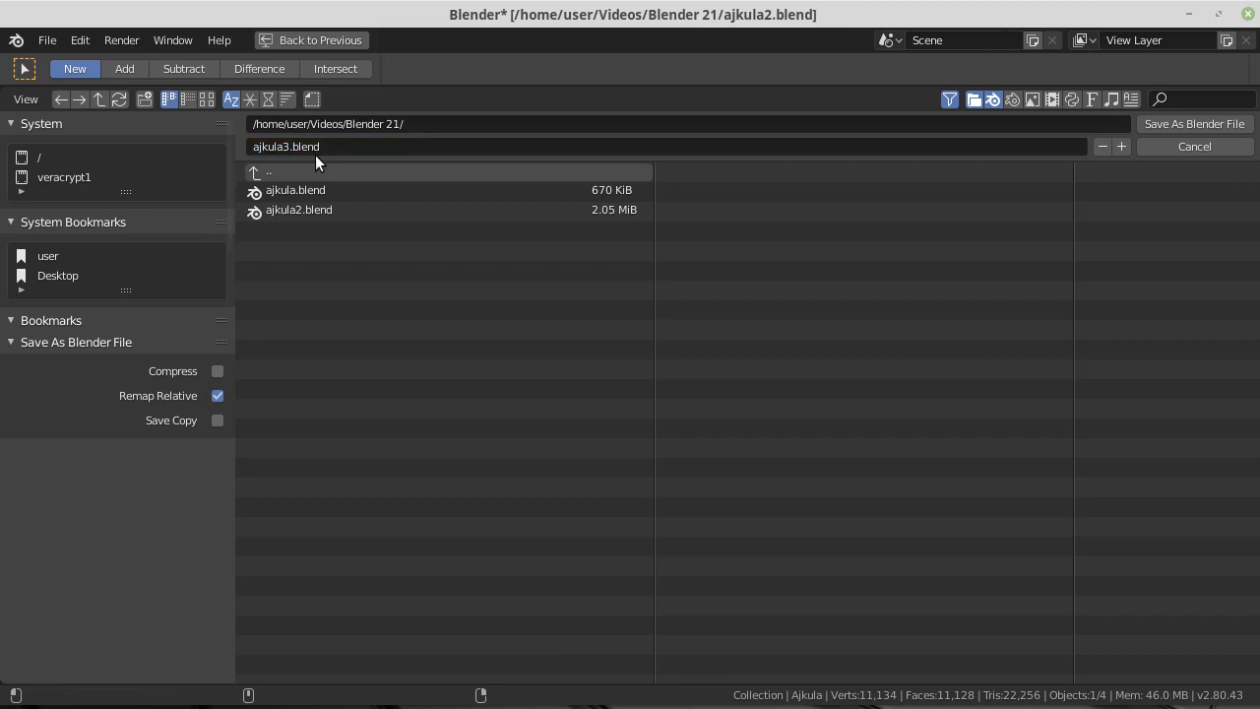
pyautogui.click(1202, 123)
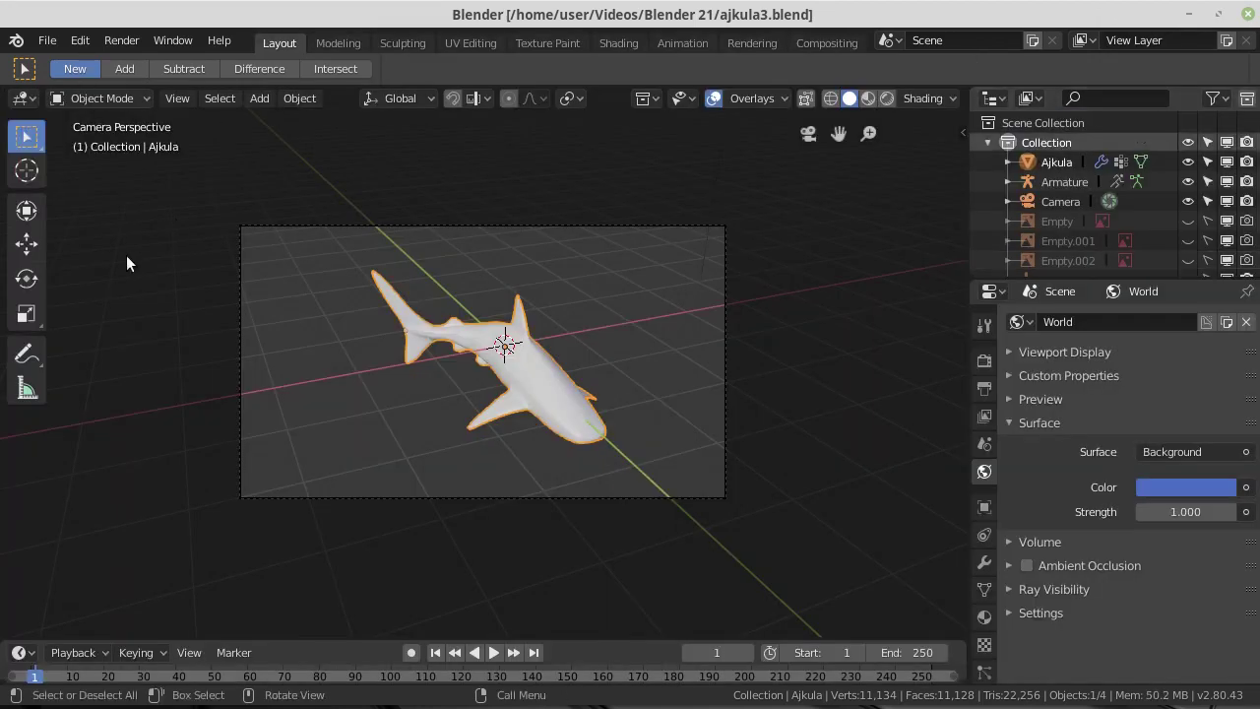
# Render the camera view with F12 and close the finished render window.
pyautogui.press('F12')
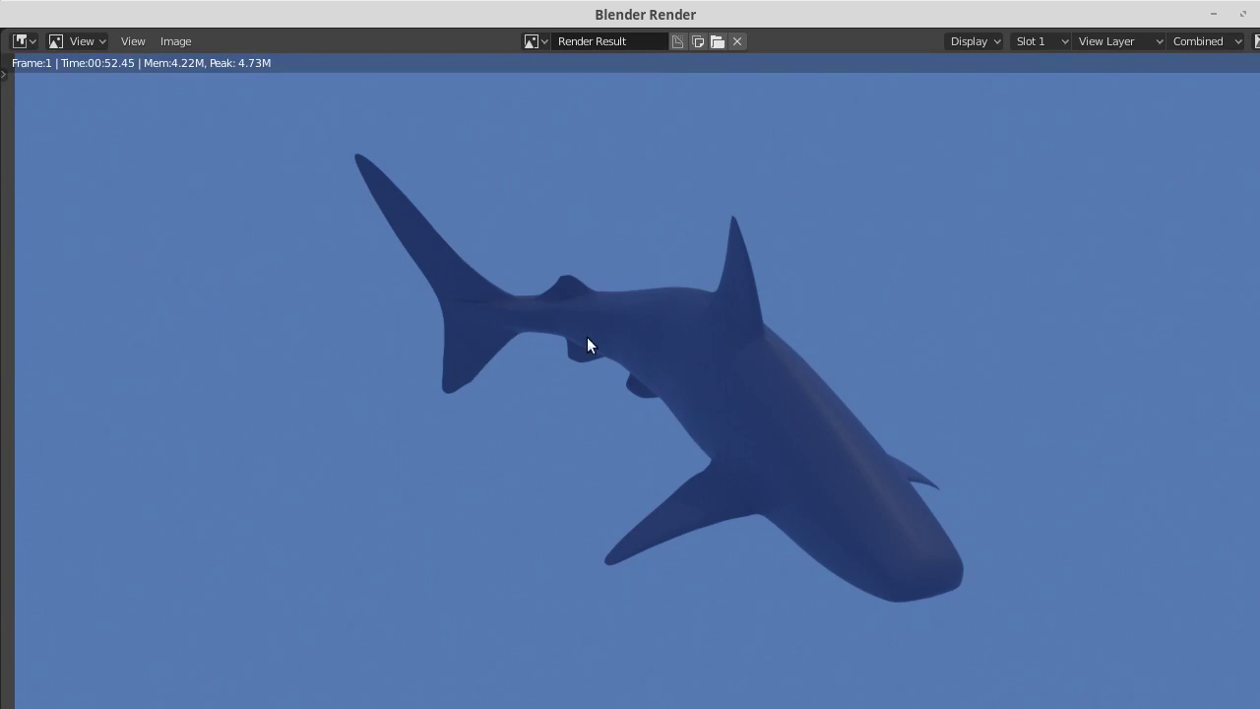
pyautogui.press('Escape')
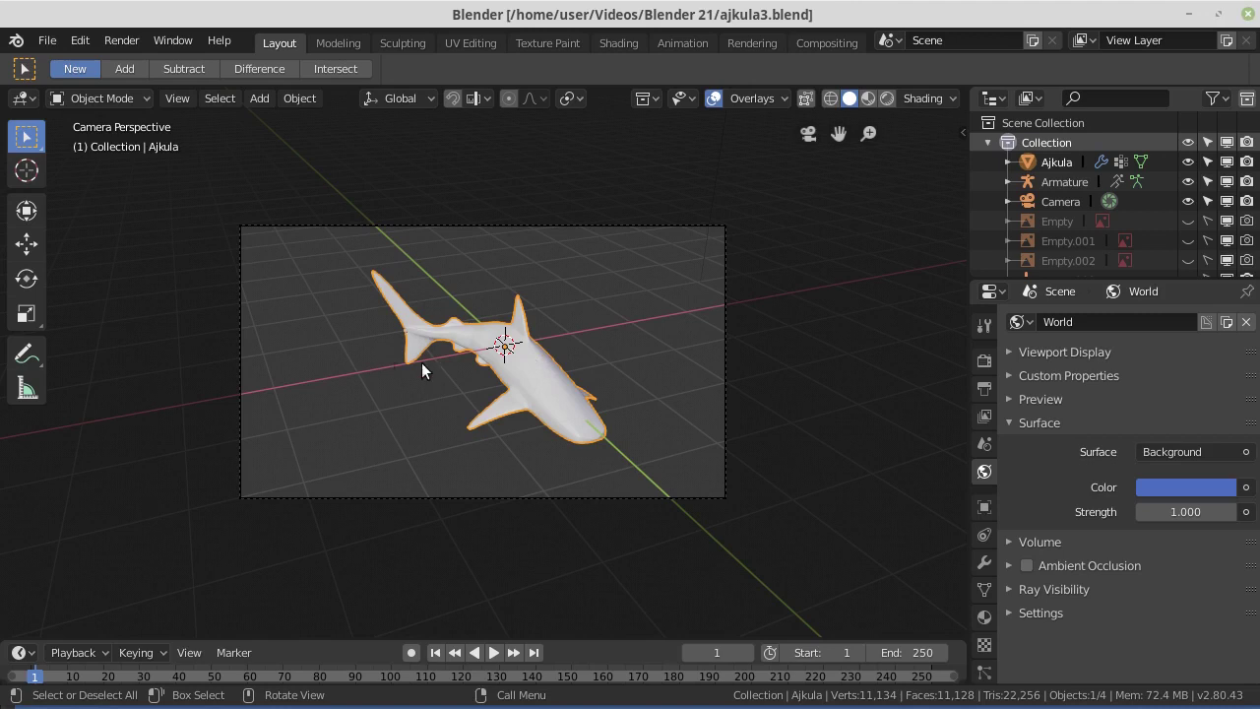
pyautogui.moveTo(421, 362); pyautogui.dragTo(408, 513, button='middle')
pyautogui.moveTo(512, 339)
pyautogui.mouseDown(button='middle')
pyautogui.moveTo(427, 391)
pyautogui.moveTo(542, 219)
pyautogui.moveTo(303, 352)
pyautogui.moveTo(407, 374)
pyautogui.moveTo(571, 338)
pyautogui.moveTo(550, 356)
pyautogui.mouseUp(button='middle')
pyautogui.moveTo(282, 407)
pyautogui.mouseDown(button='middle')
pyautogui.moveTo(543, 422)
pyautogui.moveTo(385, 444)
pyautogui.moveTo(422, 448)
pyautogui.moveTo(666, 442)
pyautogui.moveTo(271, 347)
pyautogui.moveTo(484, 380)
pyautogui.mouseUp(button='middle')
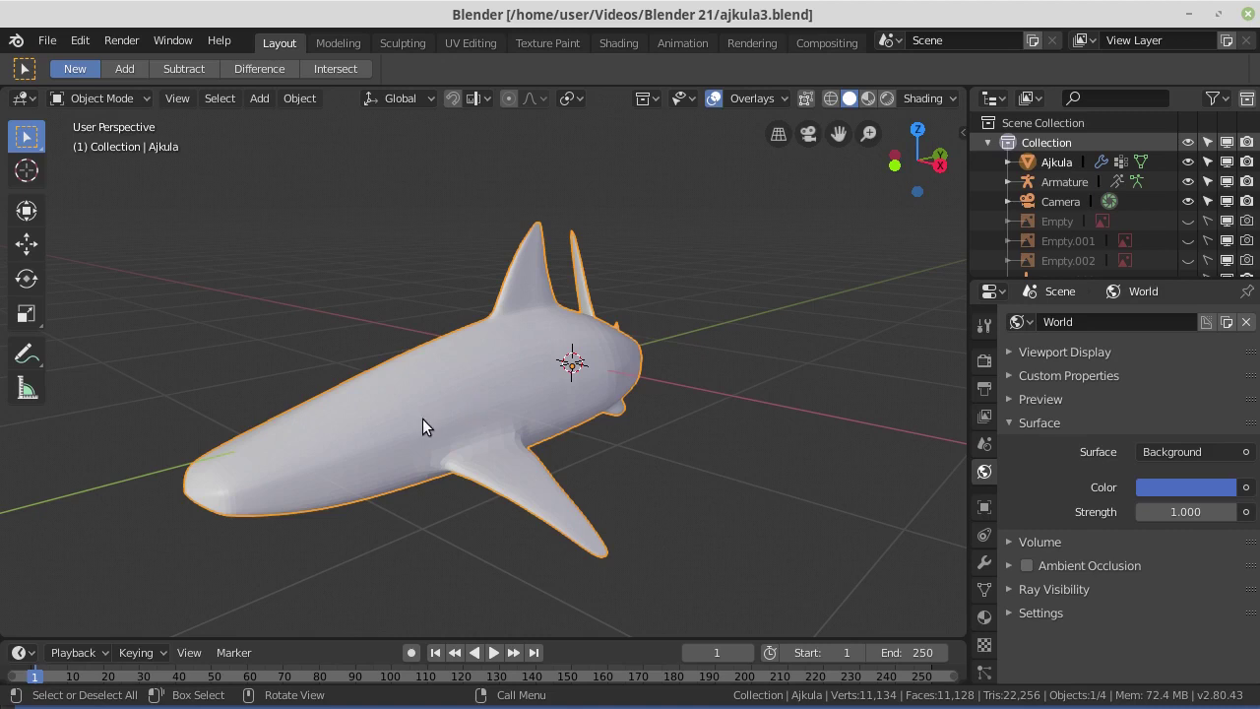
pyautogui.moveTo(258, 341); pyautogui.dragTo(492, 344, button='middle')
pyautogui.moveTo(496, 439); pyautogui.dragTo(755, 409, button='middle')
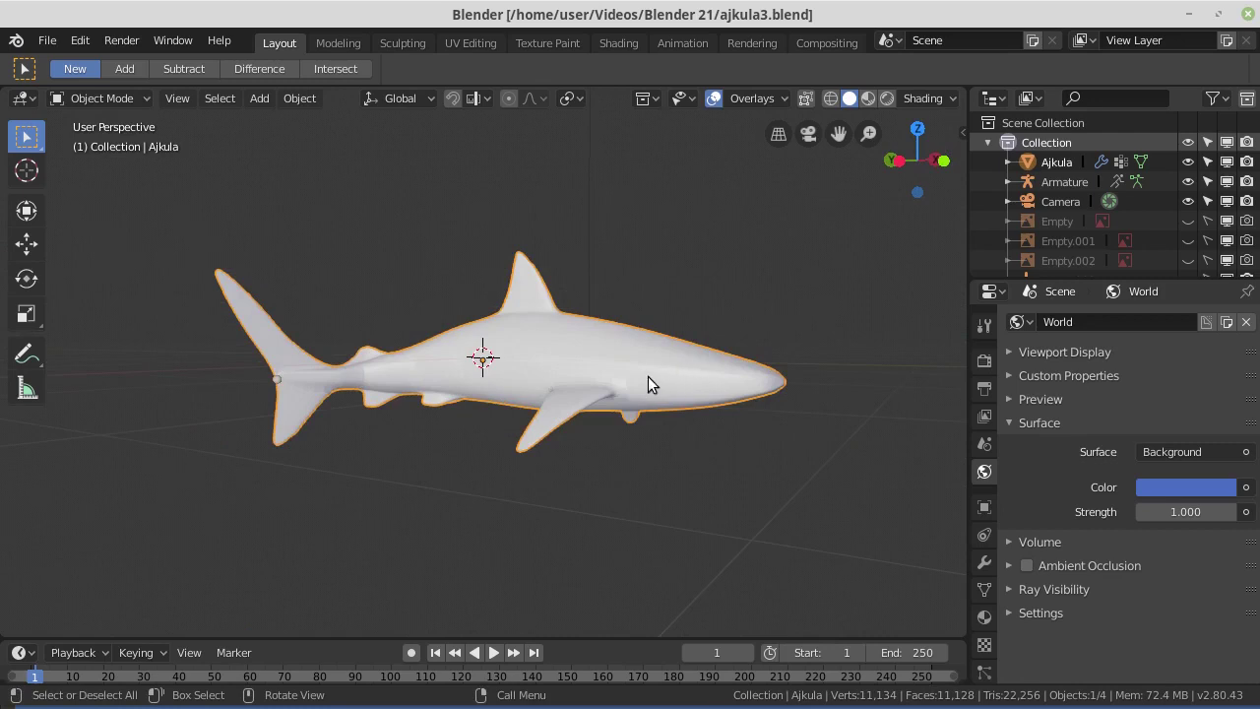
pyautogui.scroll(1, 651, 375)
pyautogui.scroll(2, 659, 371)
pyautogui.scroll(-2, 834, 375)
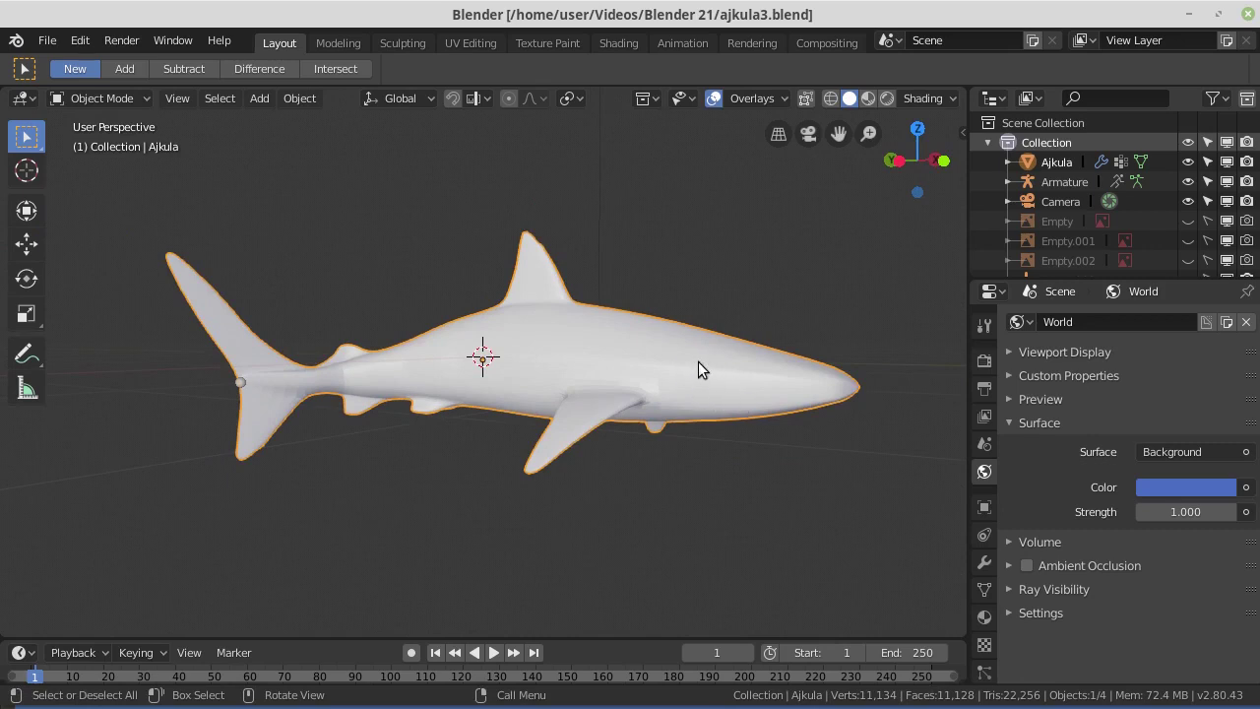
pyautogui.moveTo(713, 392)
pyautogui.mouseDown(button='middle')
pyautogui.moveTo(651, 420)
pyautogui.moveTo(672, 399)
pyautogui.moveTo(613, 415)
pyautogui.moveTo(459, 416)
pyautogui.mouseUp(button='middle')
pyautogui.moveTo(495, 353)
pyautogui.mouseDown(button='middle')
pyautogui.moveTo(408, 318)
pyautogui.moveTo(293, 303)
pyautogui.moveTo(496, 336)
pyautogui.moveTo(515, 312)
pyautogui.mouseUp(button='middle')
pyautogui.moveTo(413, 294)
pyautogui.mouseDown(button='middle')
pyautogui.moveTo(344, 318)
pyautogui.moveTo(575, 322)
pyautogui.moveTo(635, 309)
pyautogui.moveTo(658, 285)
pyautogui.moveTo(718, 335)
pyautogui.moveTo(628, 440)
pyautogui.moveTo(550, 459)
pyautogui.moveTo(332, 344)
pyautogui.moveTo(290, 287)
pyautogui.moveTo(242, 282)
pyautogui.moveTo(211, 259)
pyautogui.moveTo(214, 238)
pyautogui.moveTo(385, 228)
pyautogui.moveTo(624, 314)
pyautogui.mouseUp(button='middle')
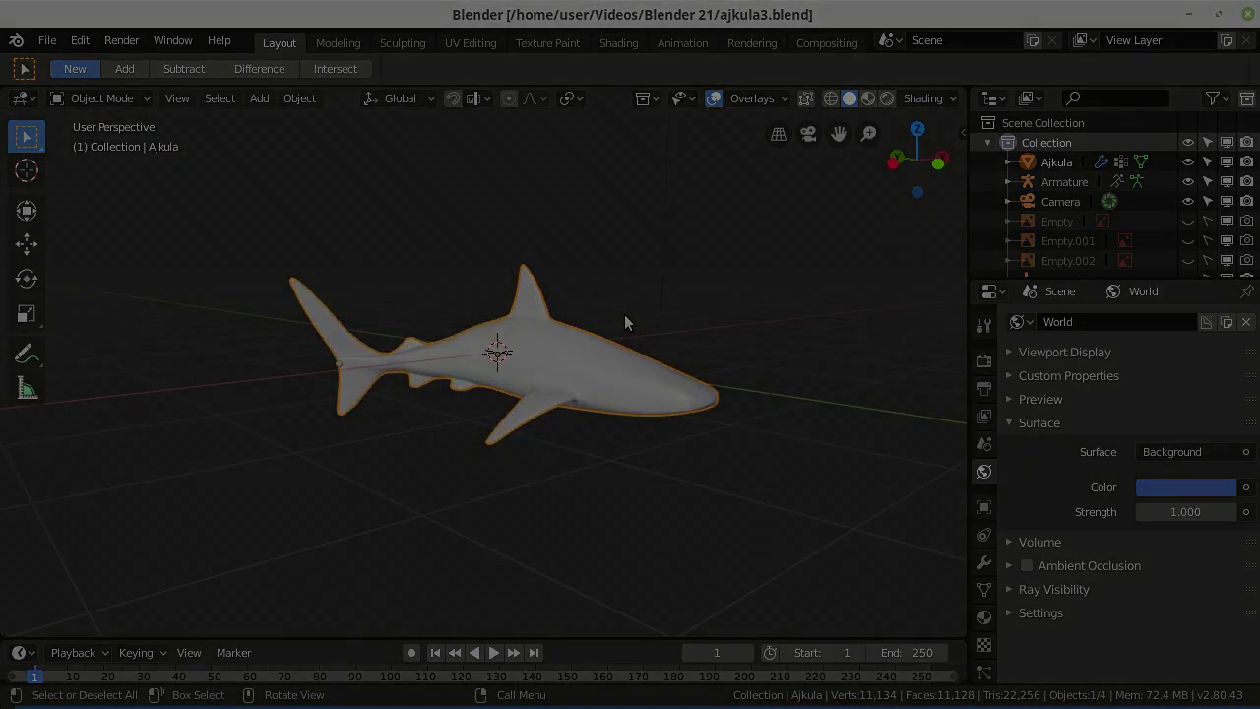